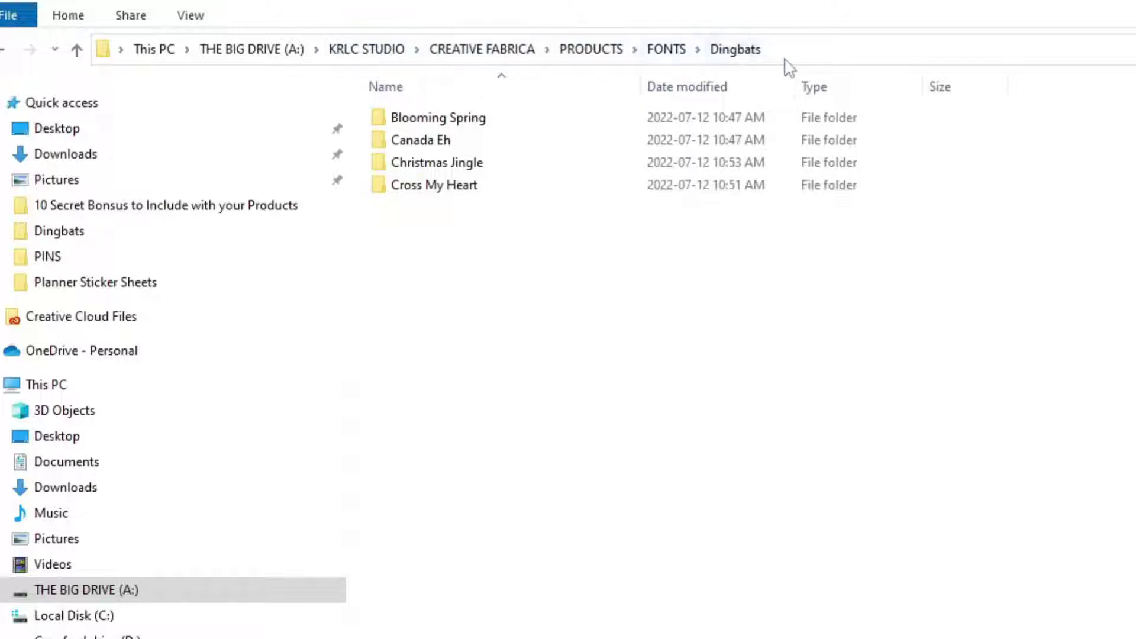
Step: Create a new folder named Spooks inside Dingbats
right_click(518, 285)
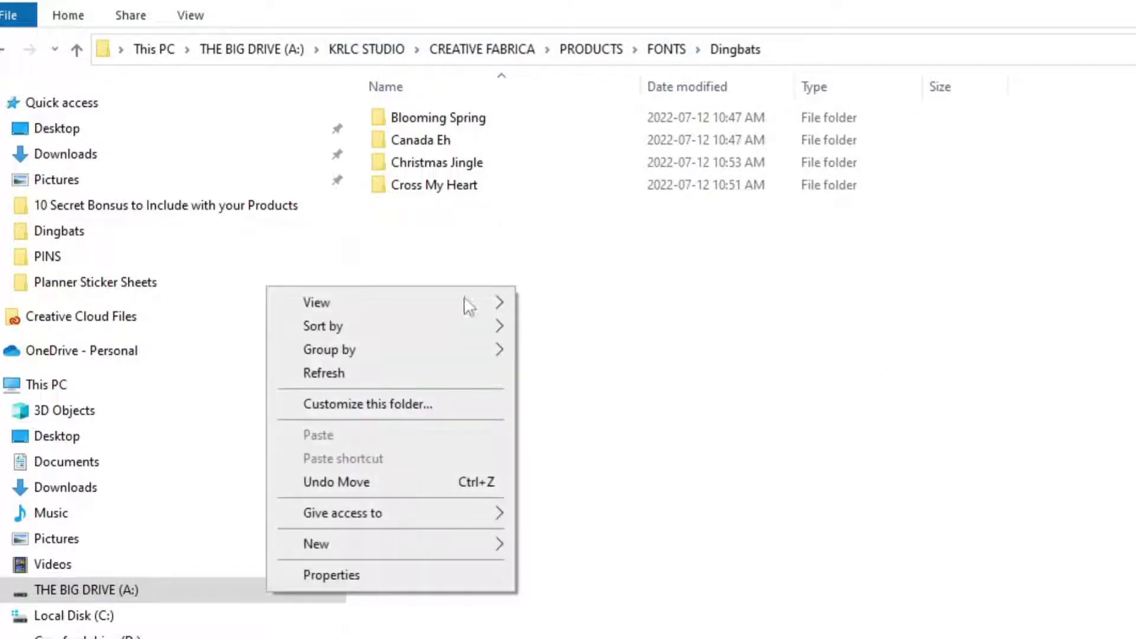
mouse_move(418, 547)
click(562, 545)
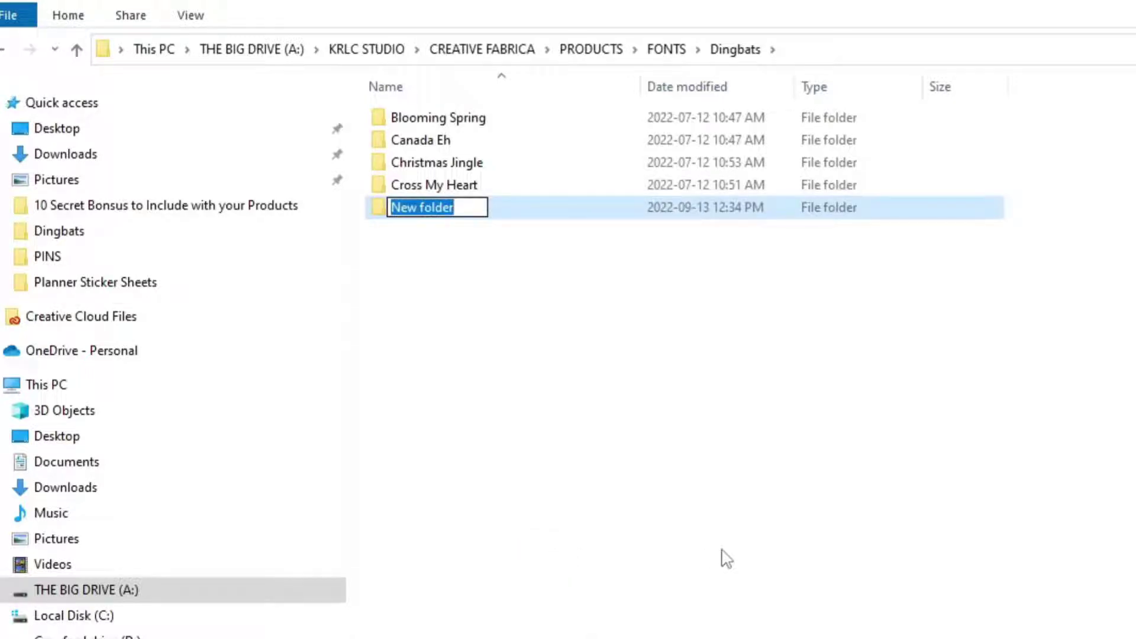
text(Spooks)
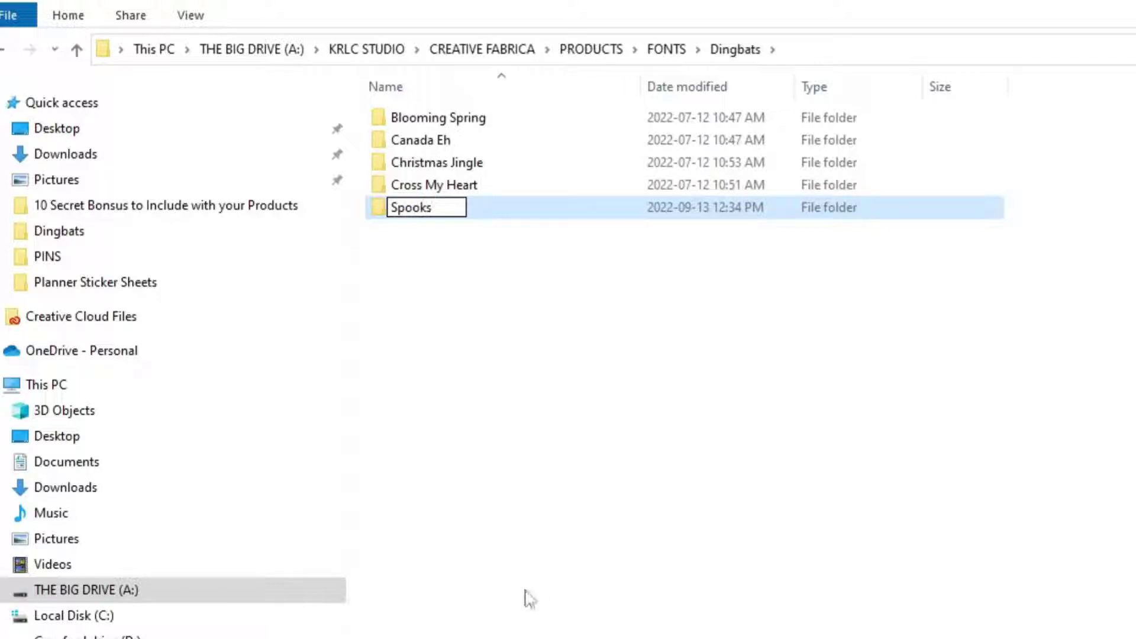
click(710, 423)
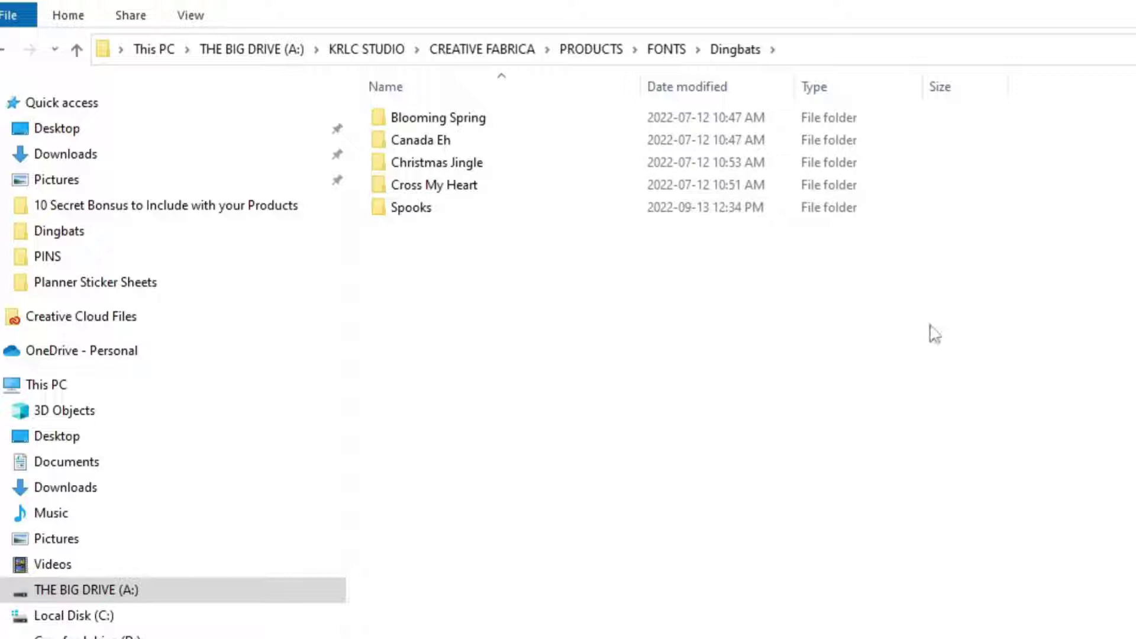
Step: Inside Spooks, create the subfolders Line PNGs and Transparent PNGs
double_click(409, 209)
key(ctrl+shift+n)
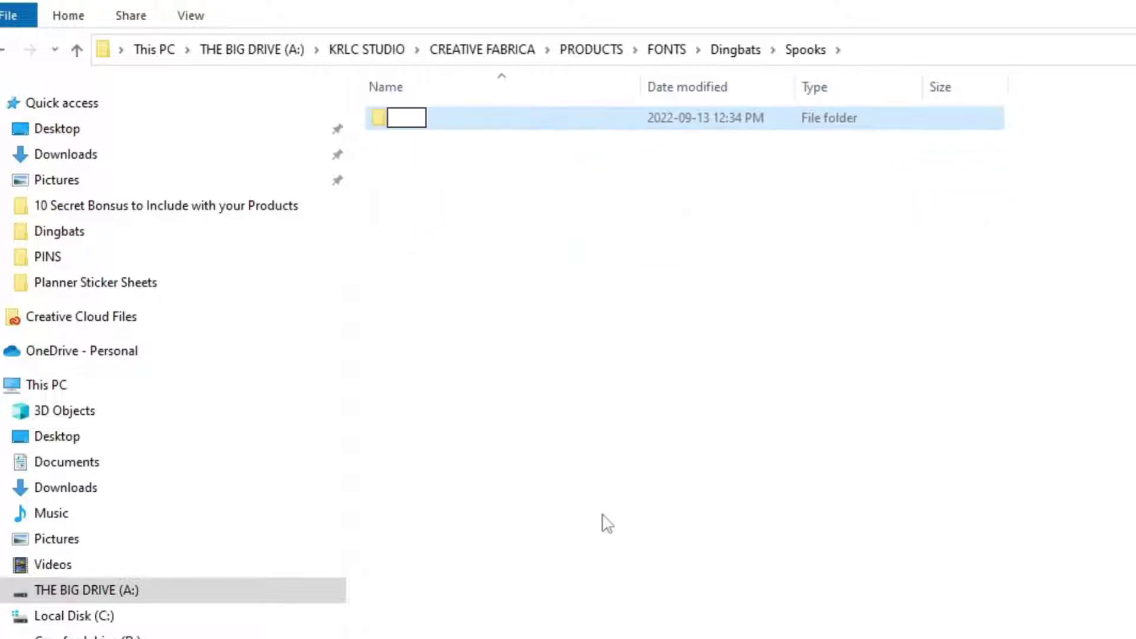
text(Line PN)
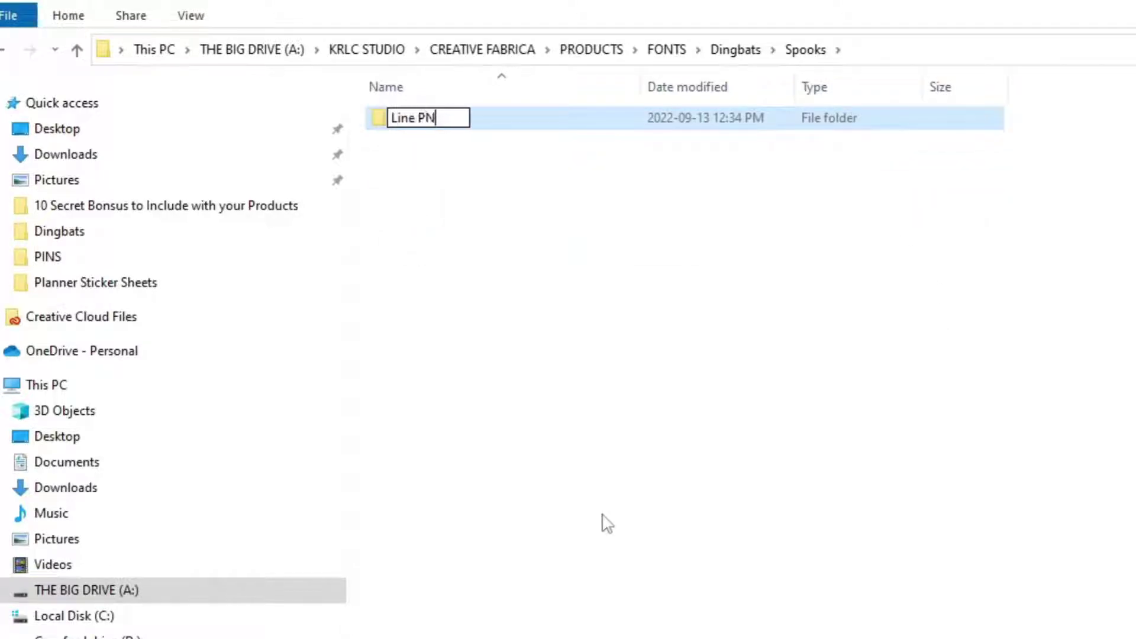
text(Gs)
right_click(492, 264)
mouse_move(481, 520)
click(541, 523)
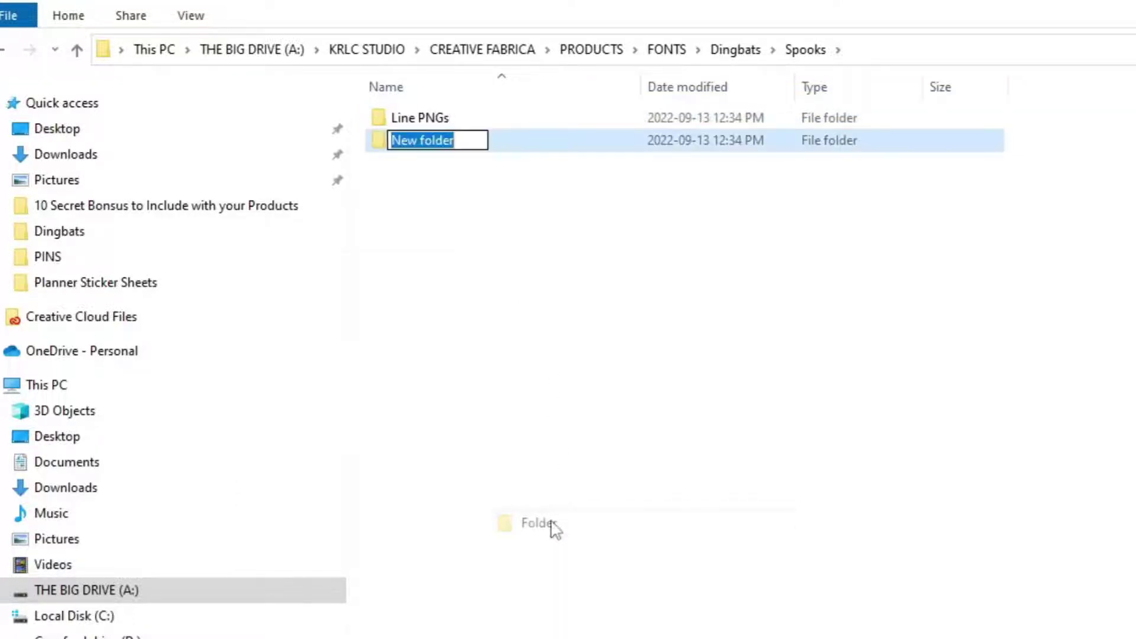
text(Transpar)
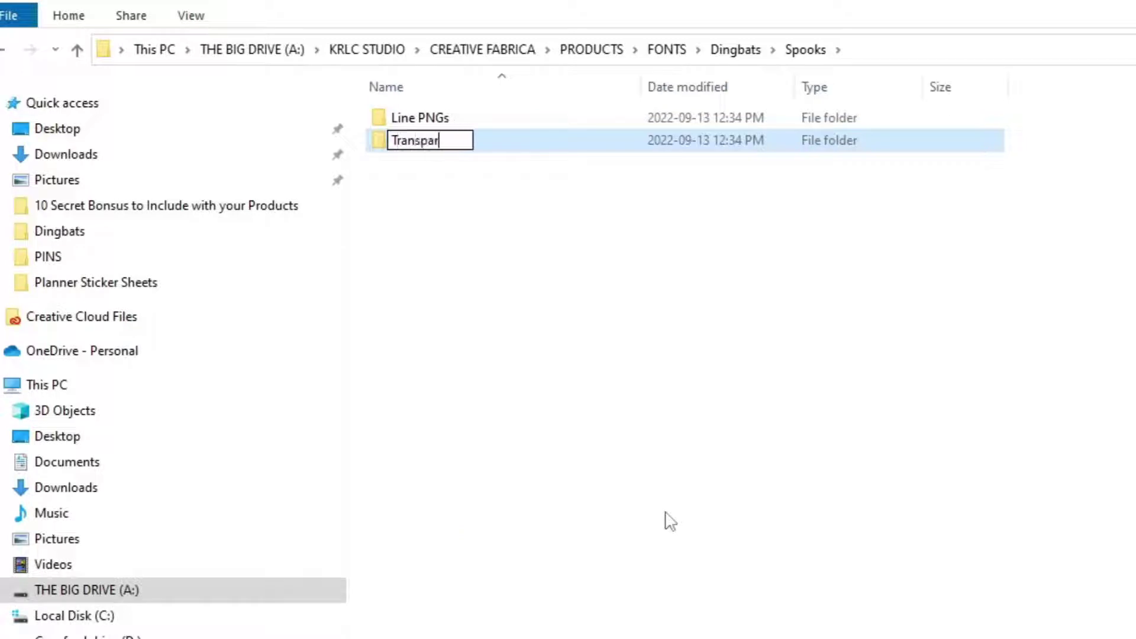
text(ent PN)
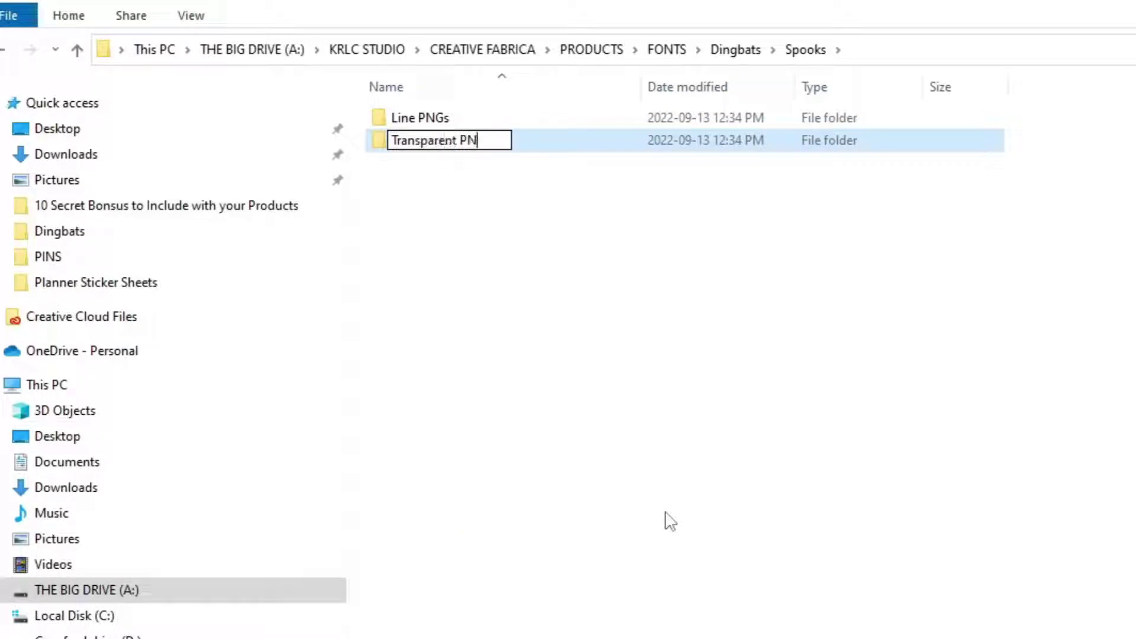
text(Gs)
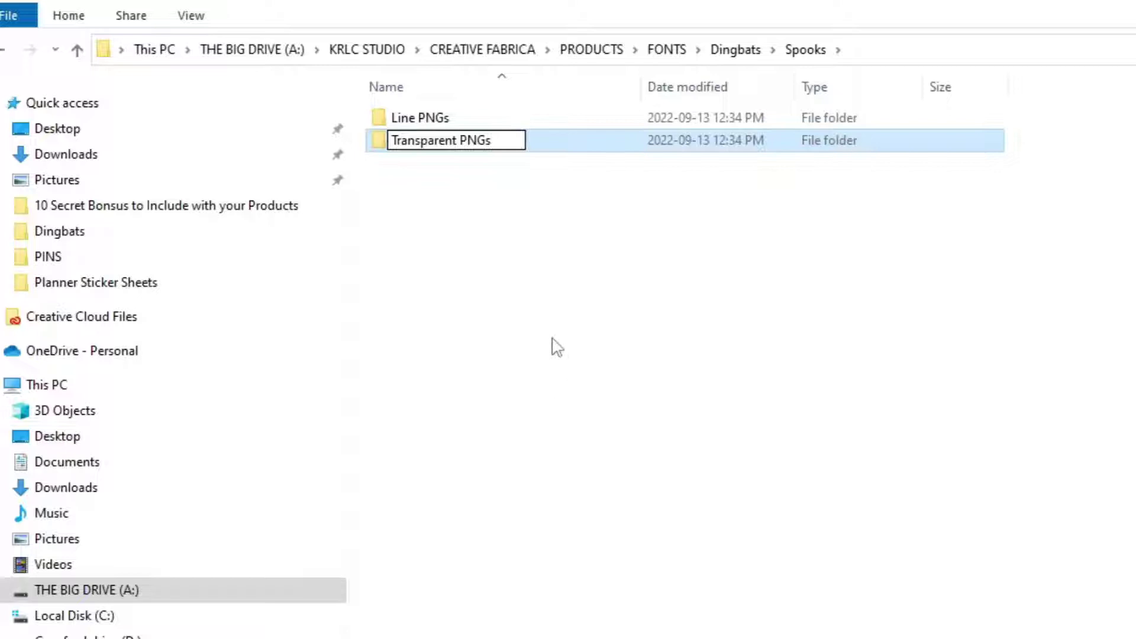
click(556, 347)
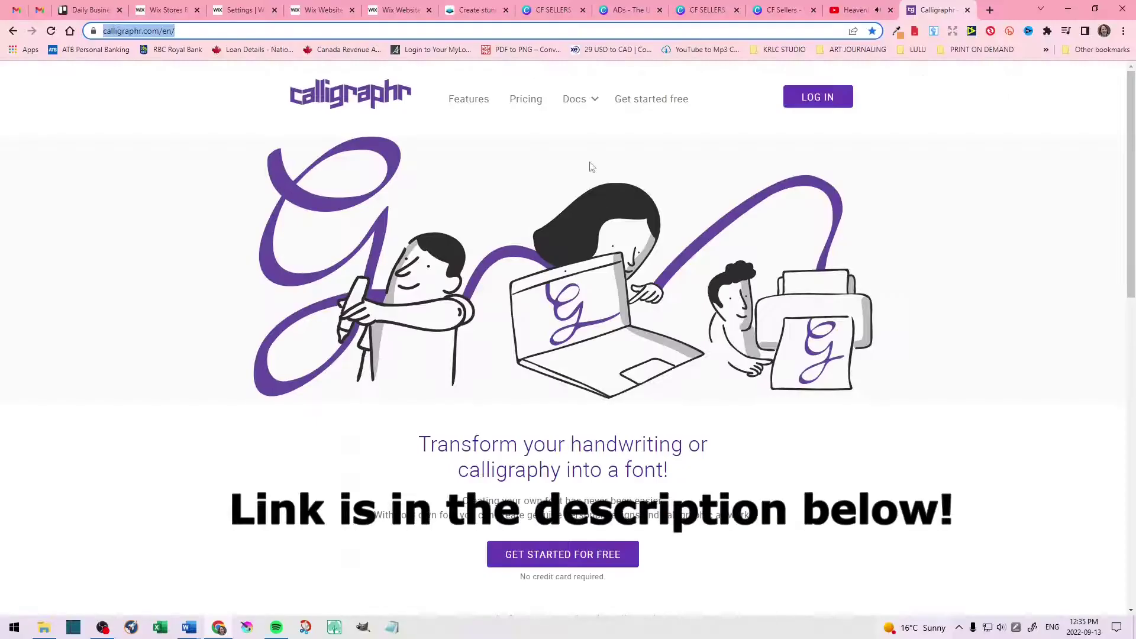
Step: Review Calligraphr's free and Pro pricing plans
click(526, 101)
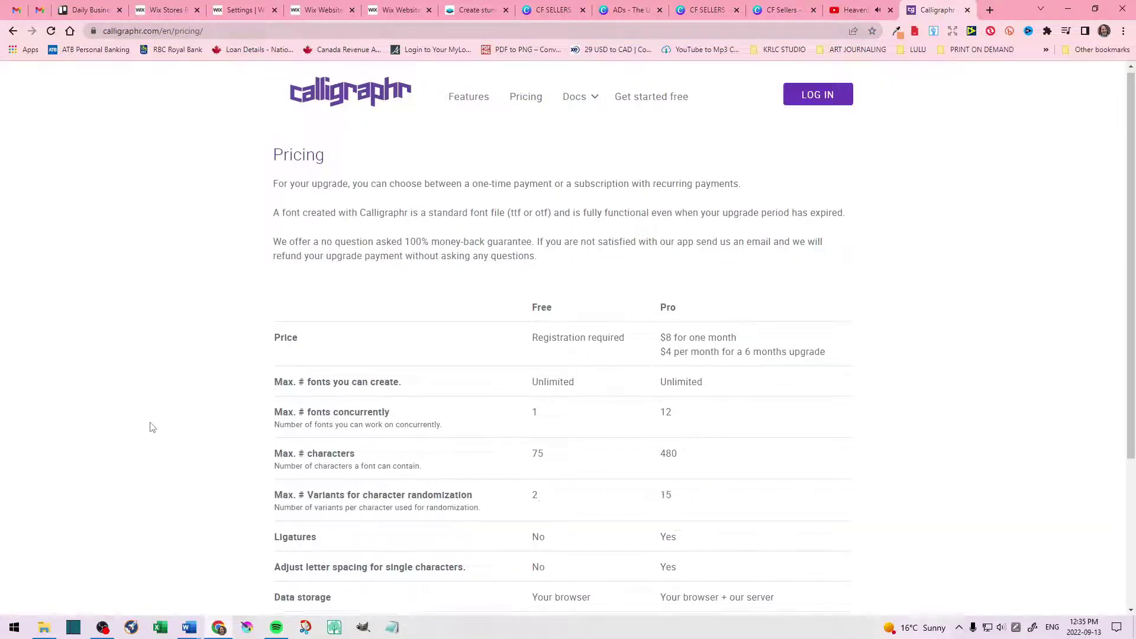
scroll(151, 426, down, 3)
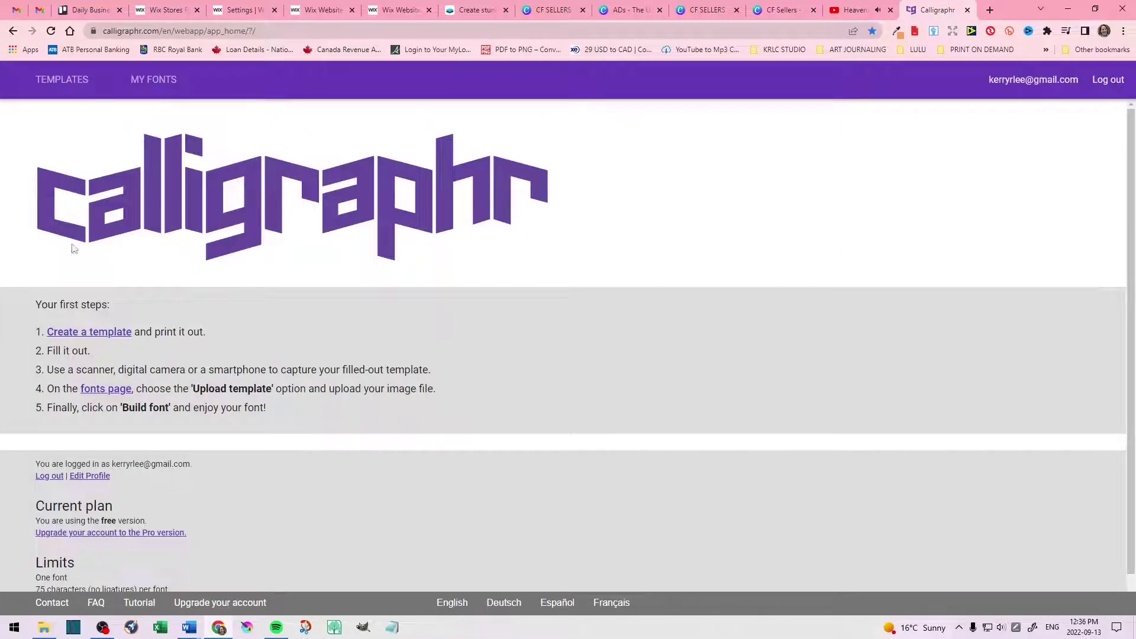
scroll(297, 373, down, 1)
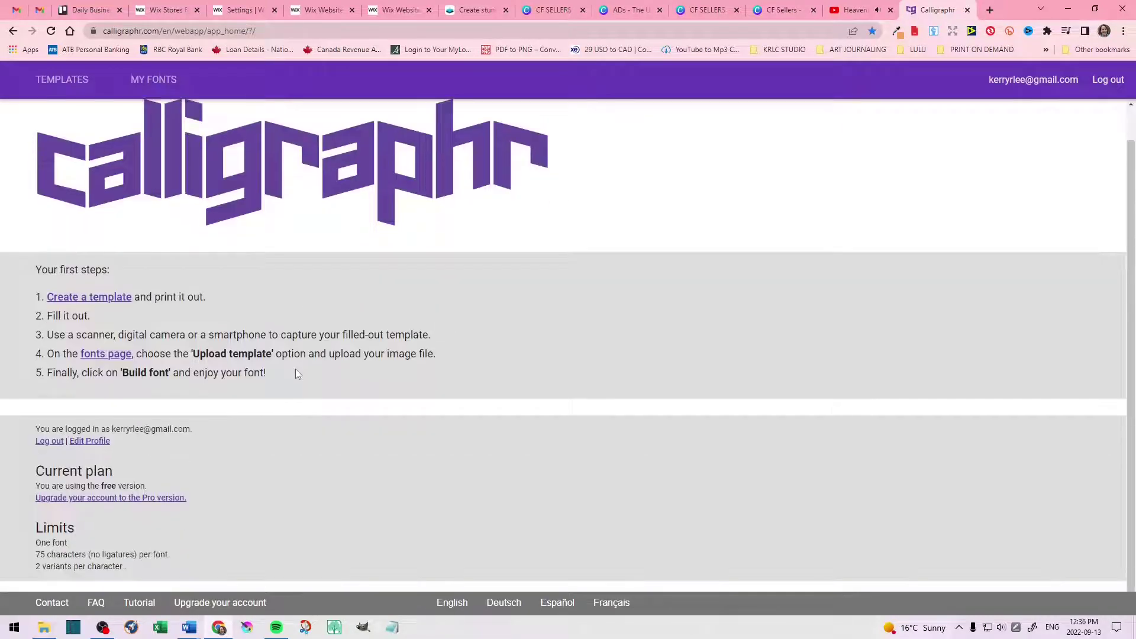
Step: Start a new template with the Minimal English set and remove its punctuation glyphs
click(101, 298)
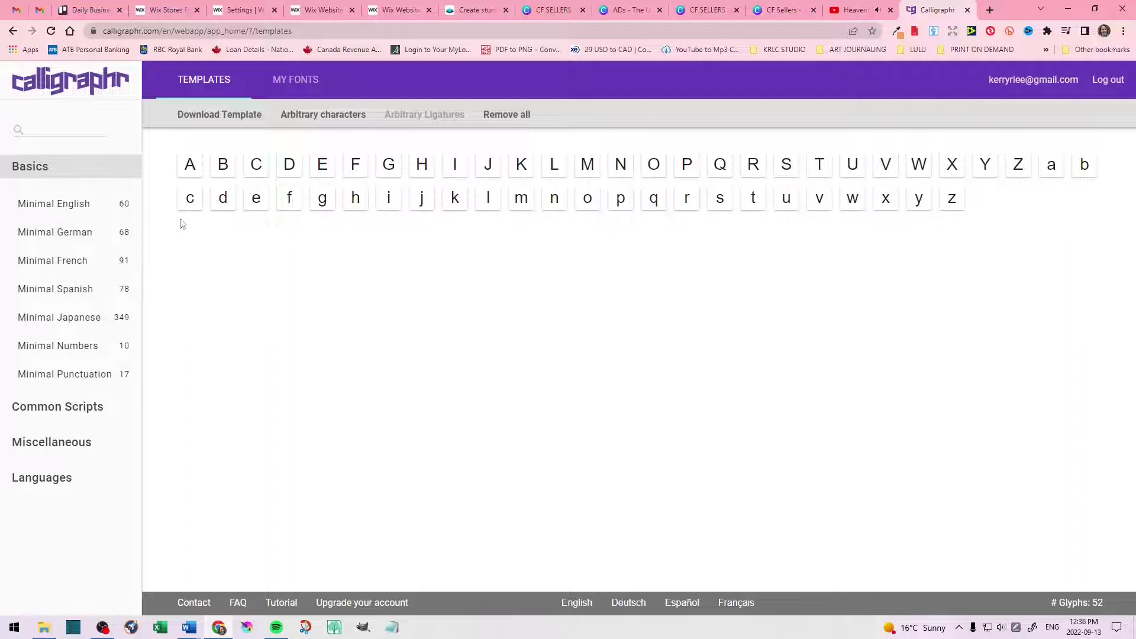
click(59, 205)
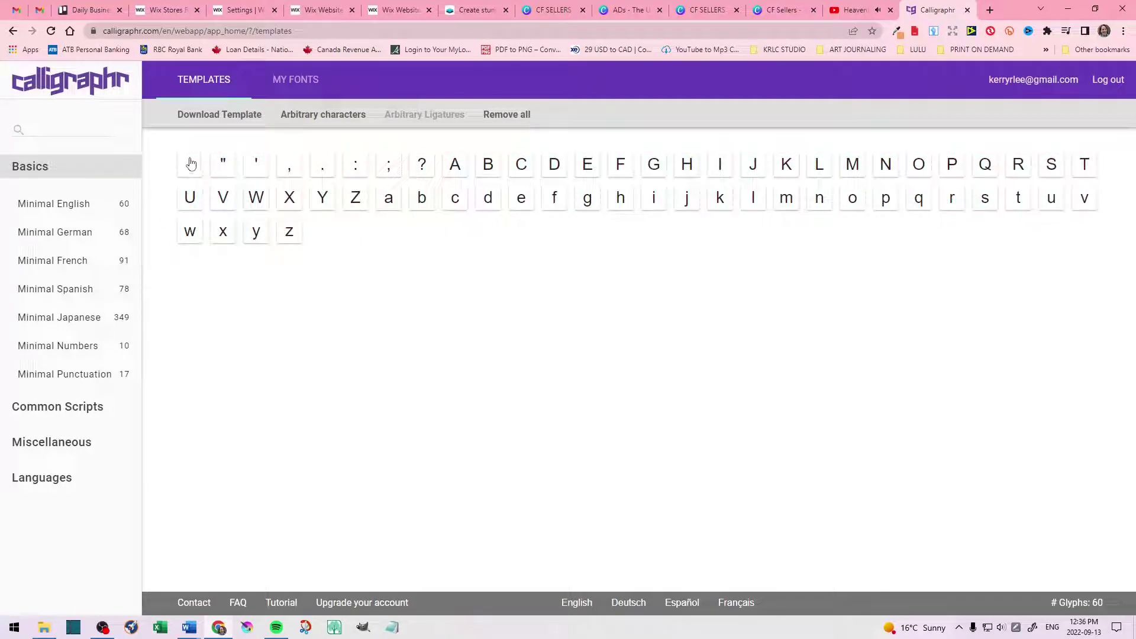
click(190, 164)
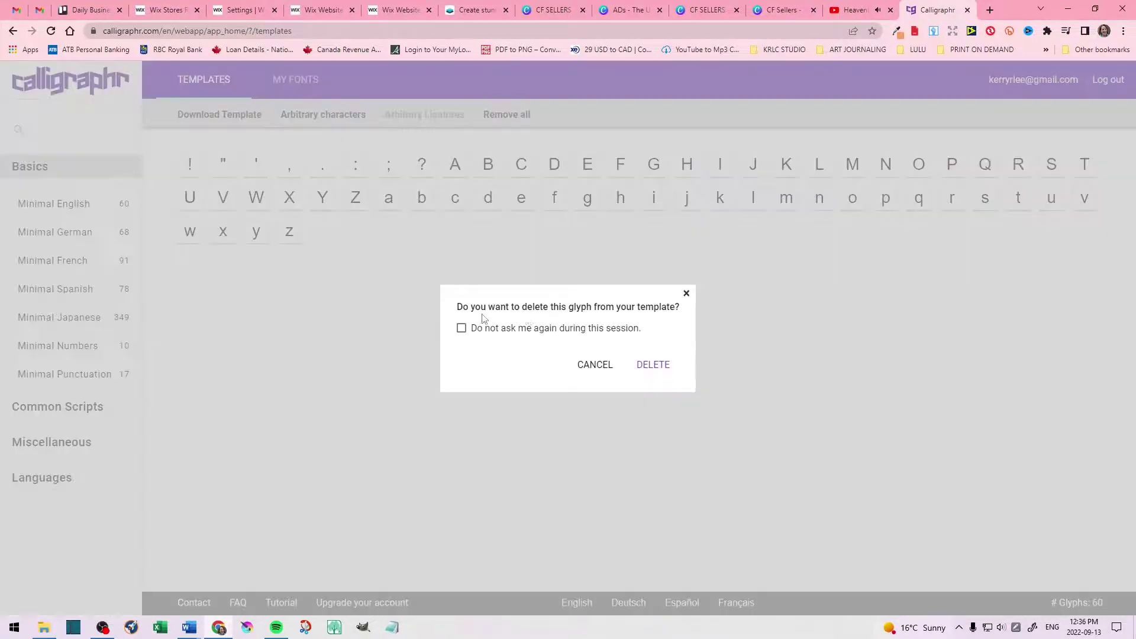
click(657, 365)
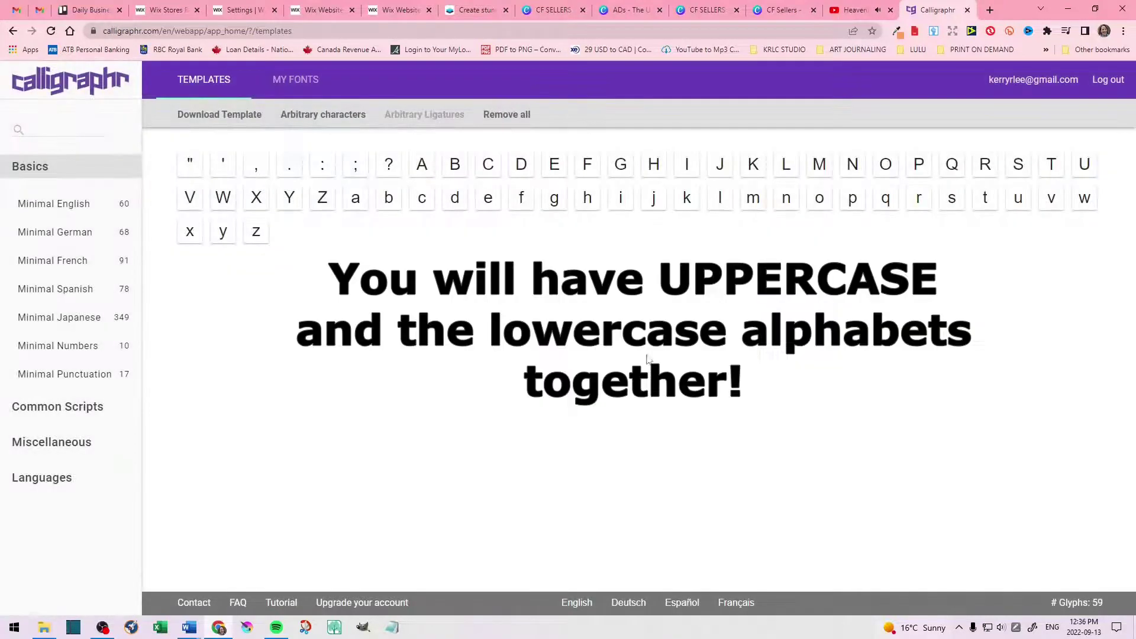
click(184, 166)
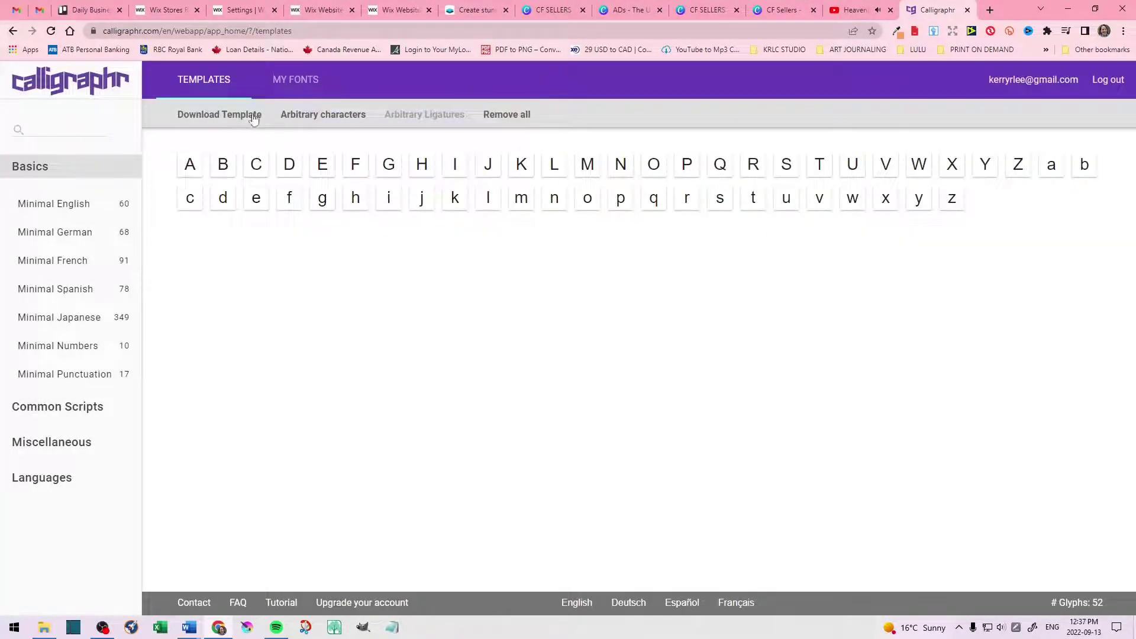
Step: Download the template as a PNG zip with the largest cell size
click(223, 118)
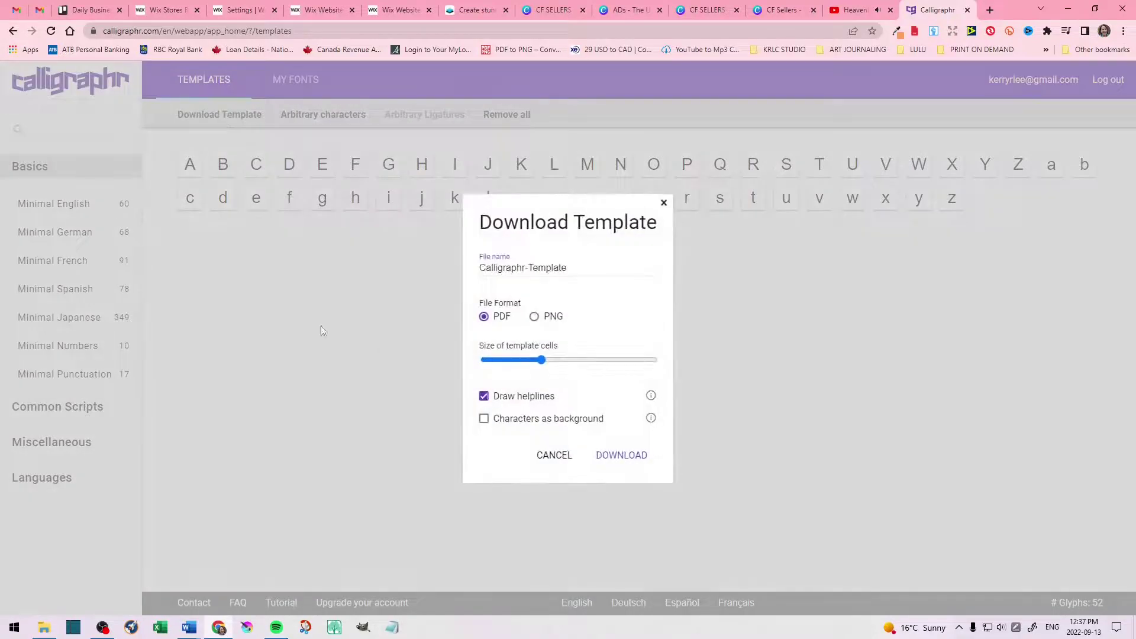
drag(544, 363, 655, 365)
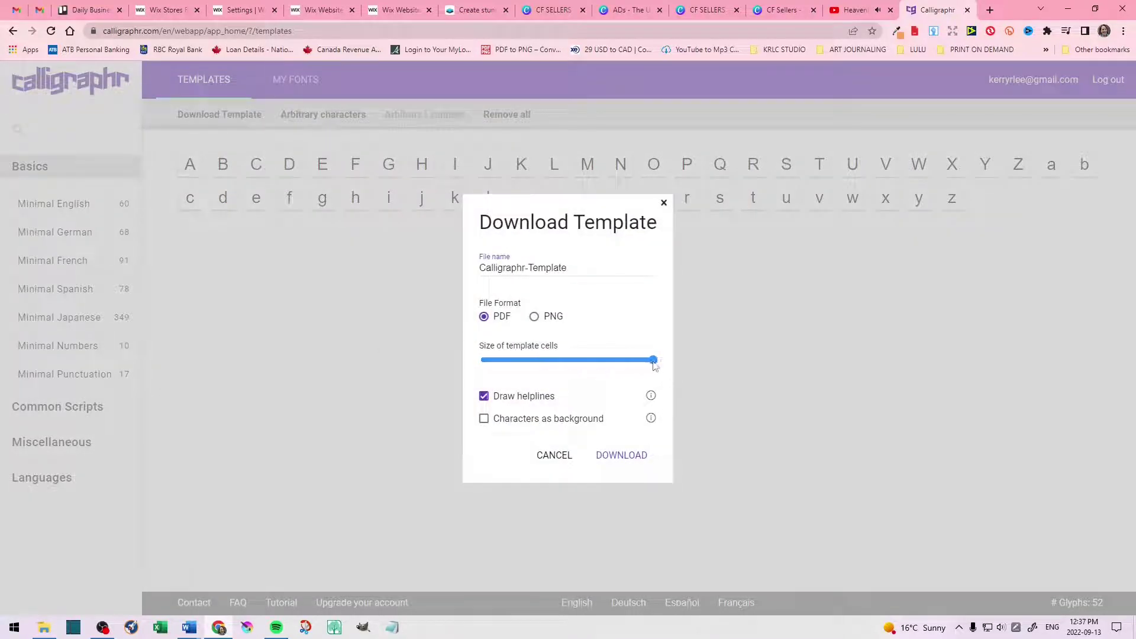
click(534, 318)
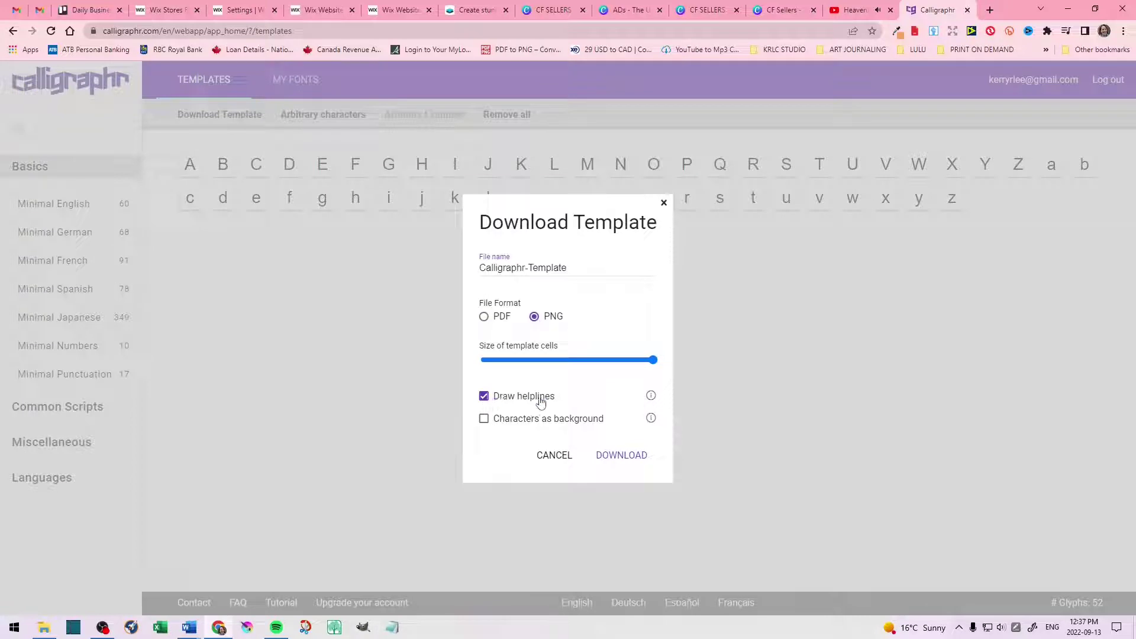
click(620, 457)
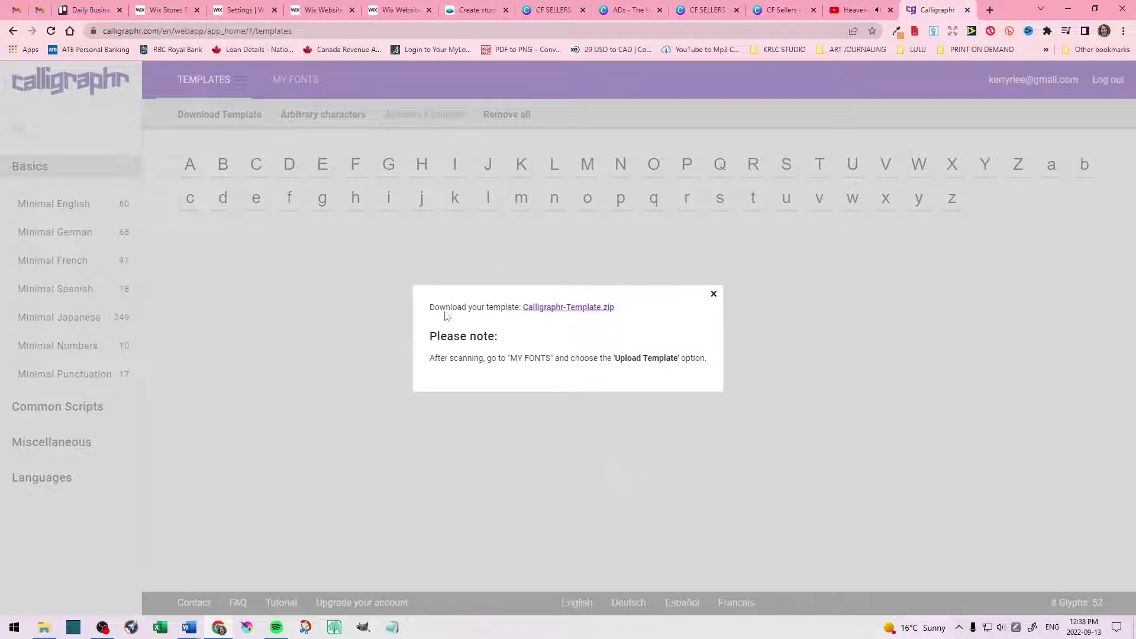
click(579, 308)
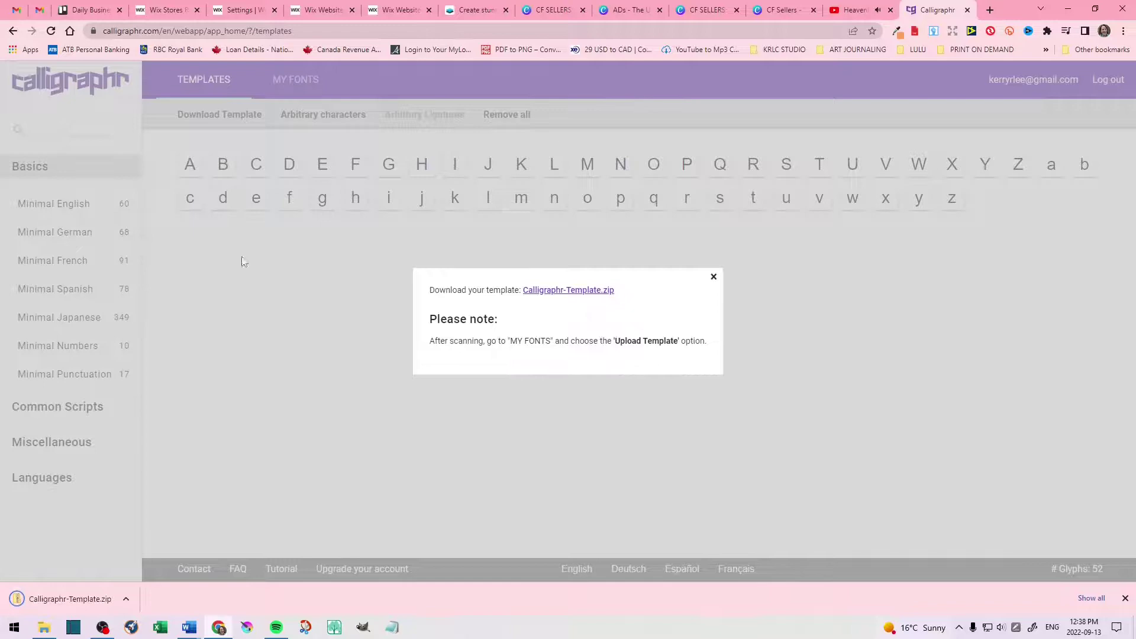
Step: In Downloads, delete the CF Sellers thumbnails folder
click(45, 628)
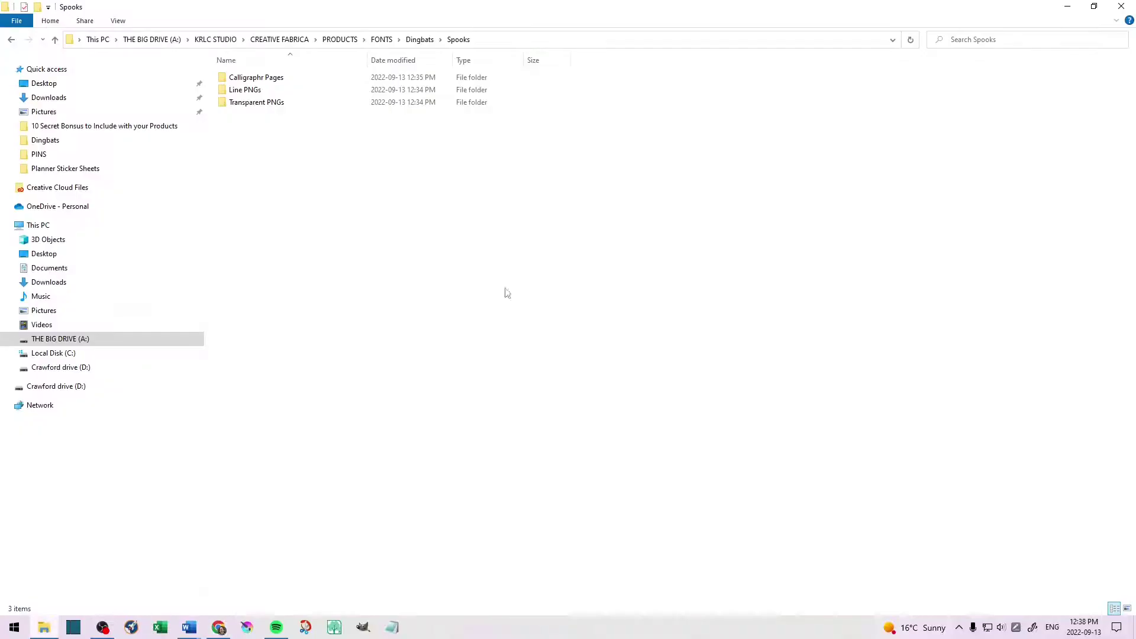
click(48, 98)
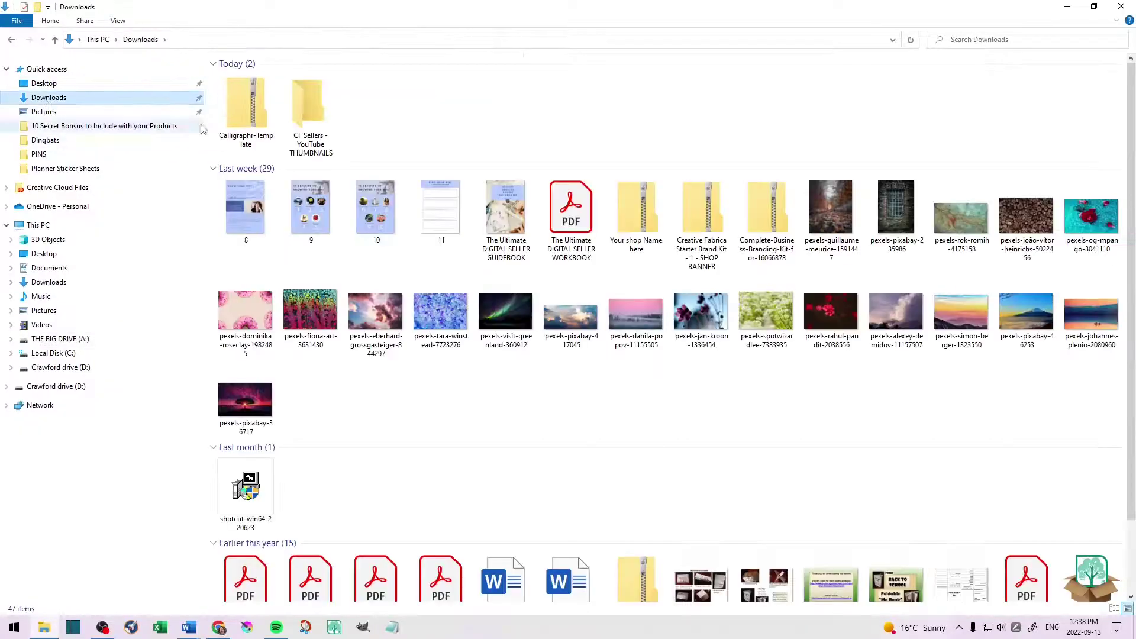
click(236, 112)
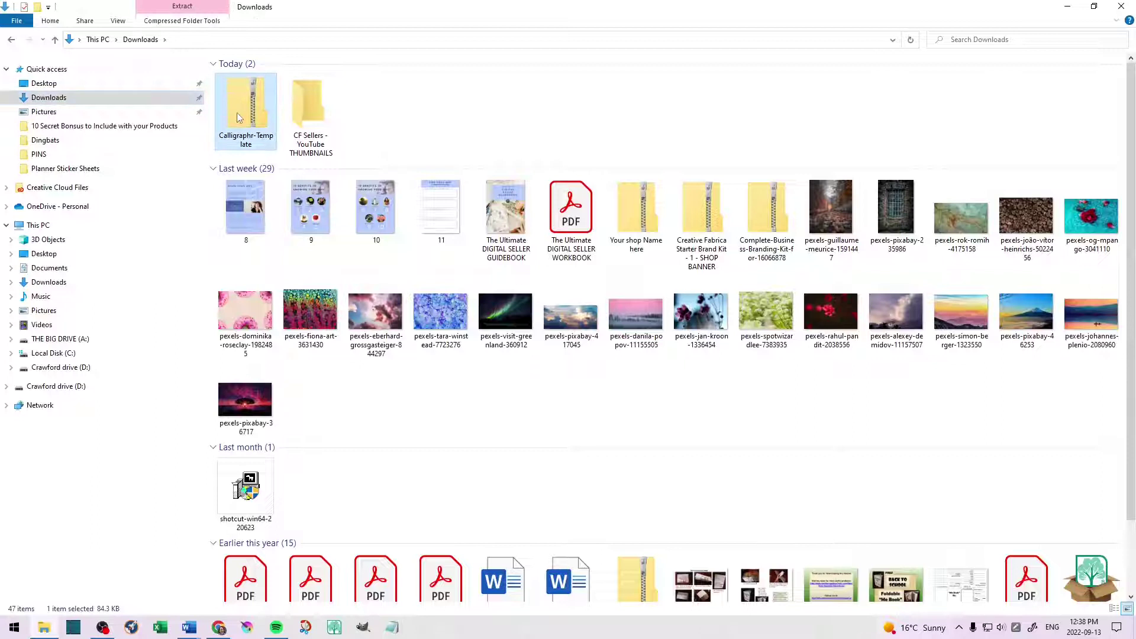
click(314, 116)
key(Delete)
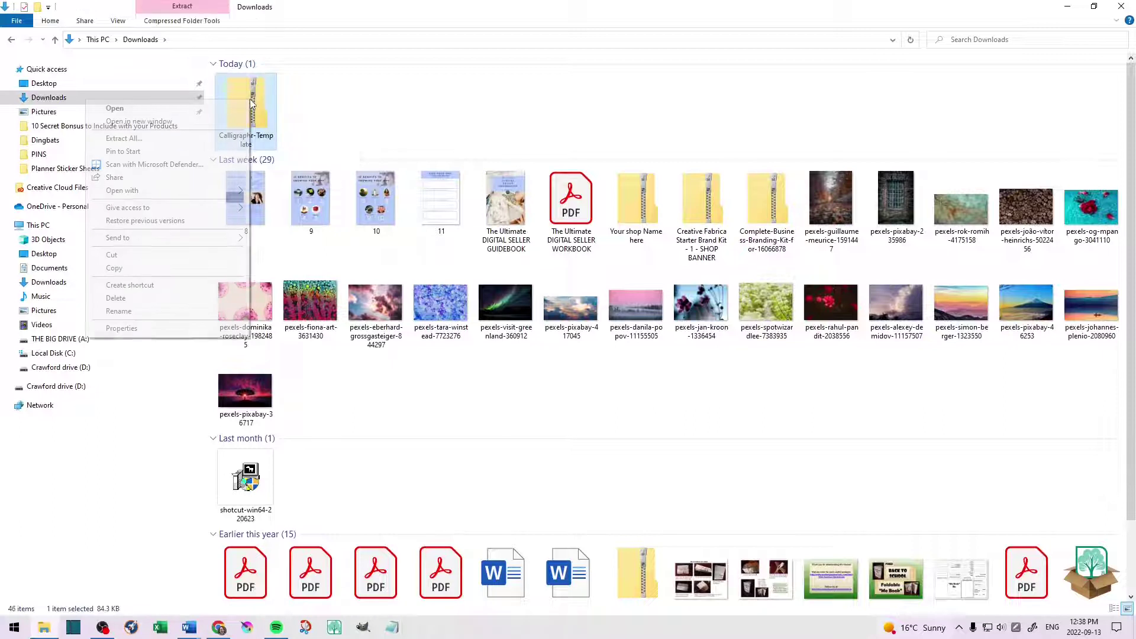
Step: Extract Calligraphr-Template.zip into a Calligraphr-Template folder and open it
right_click(249, 105)
click(123, 139)
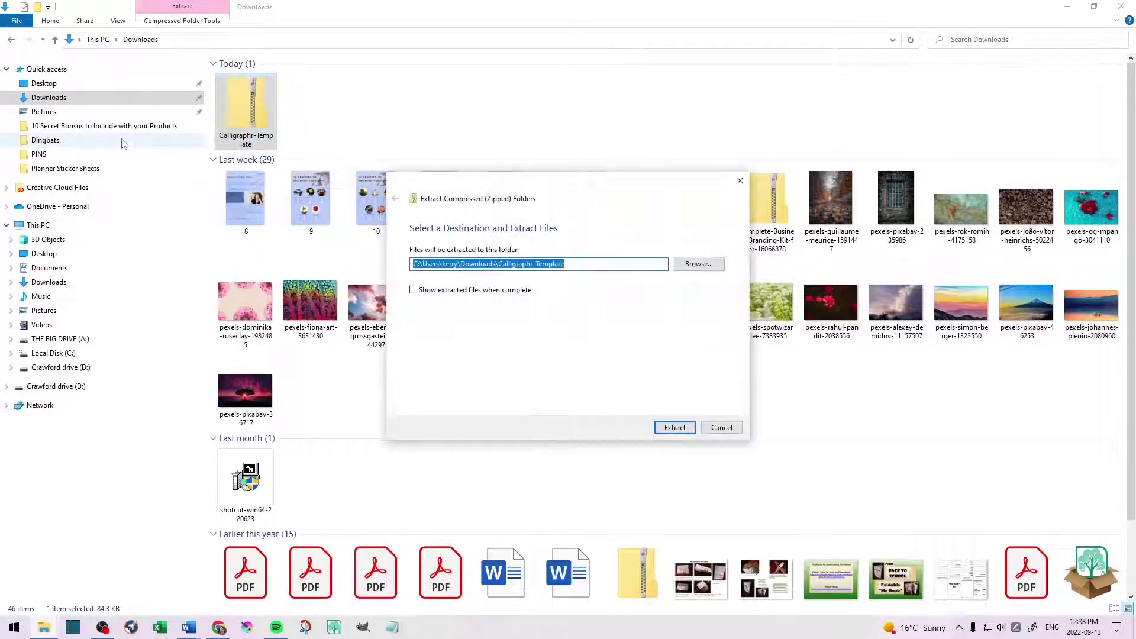
click(675, 425)
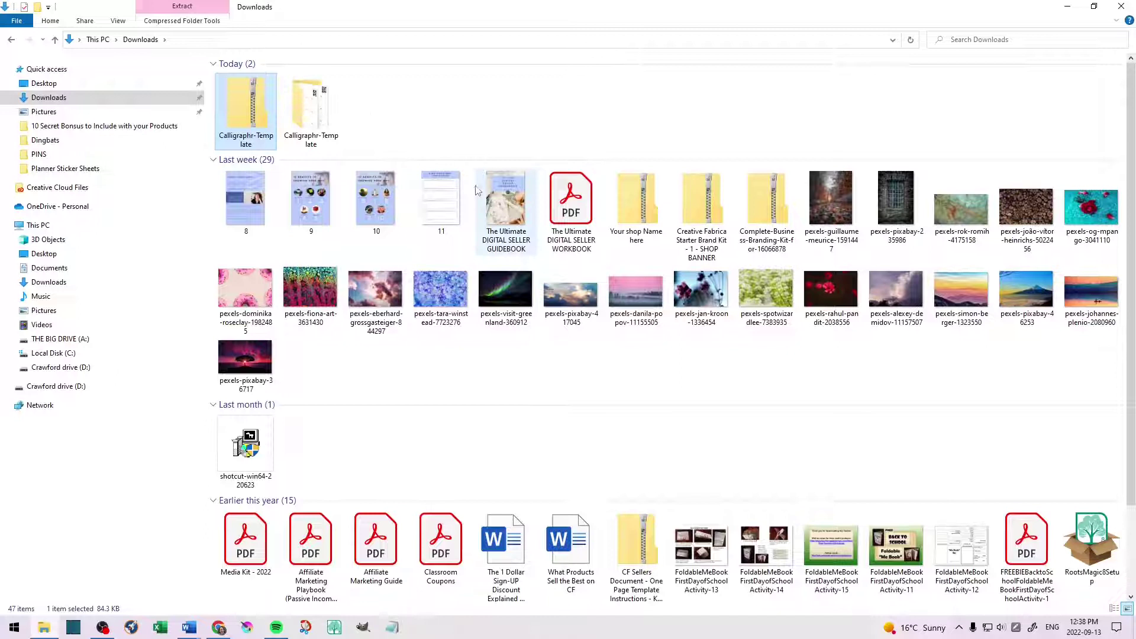
double_click(318, 111)
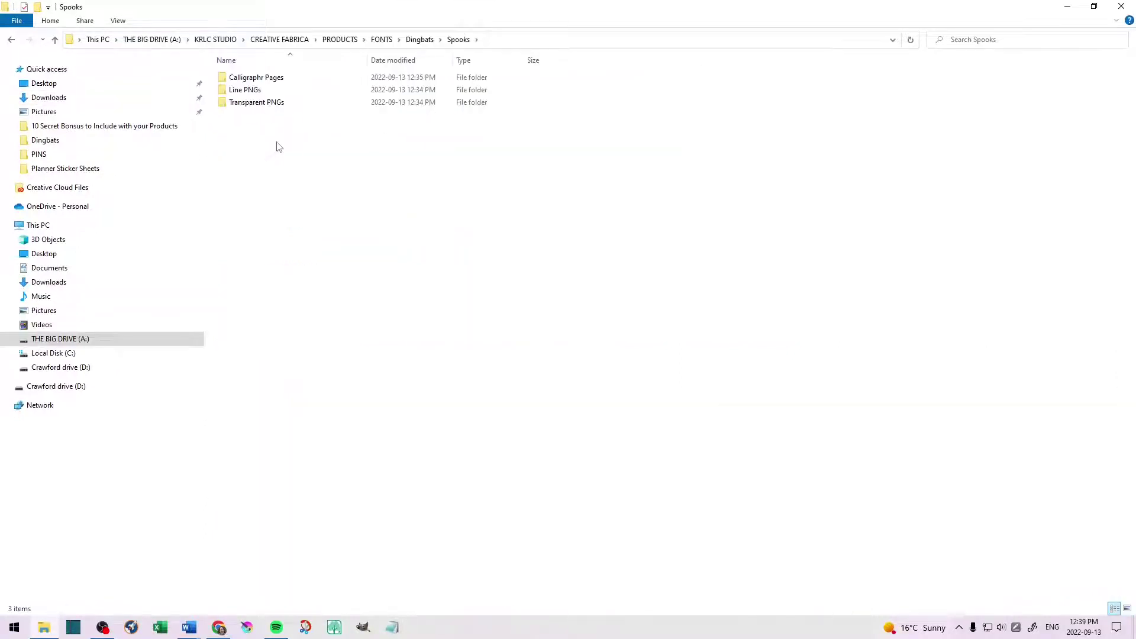
Step: Paste the template folder into Spooks and launch GIMP
right_click(277, 143)
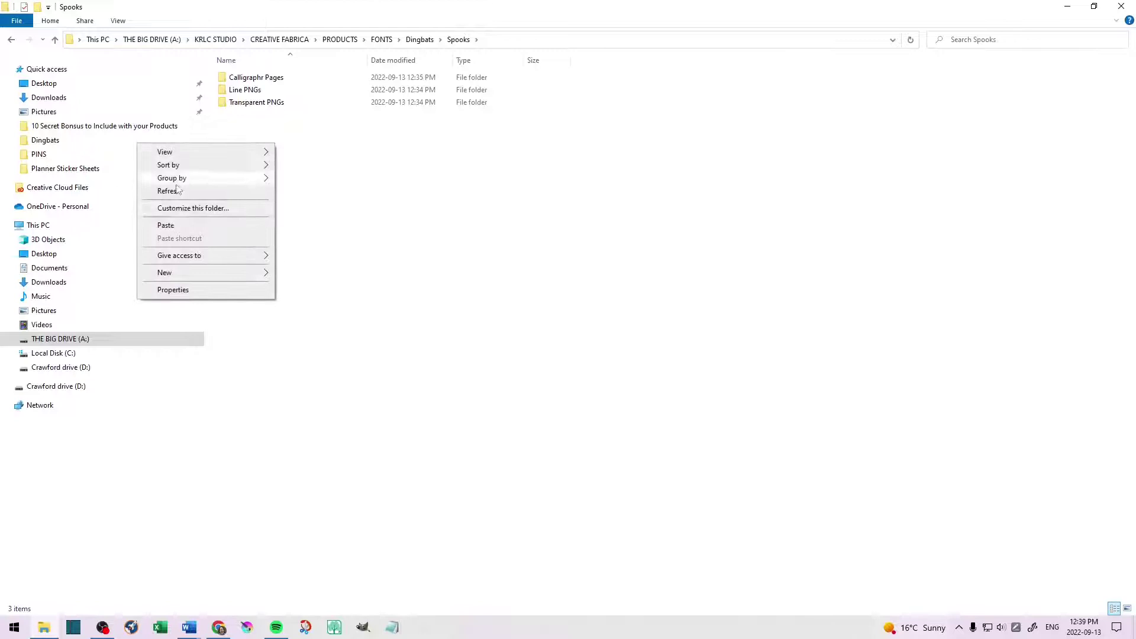
click(177, 223)
click(363, 627)
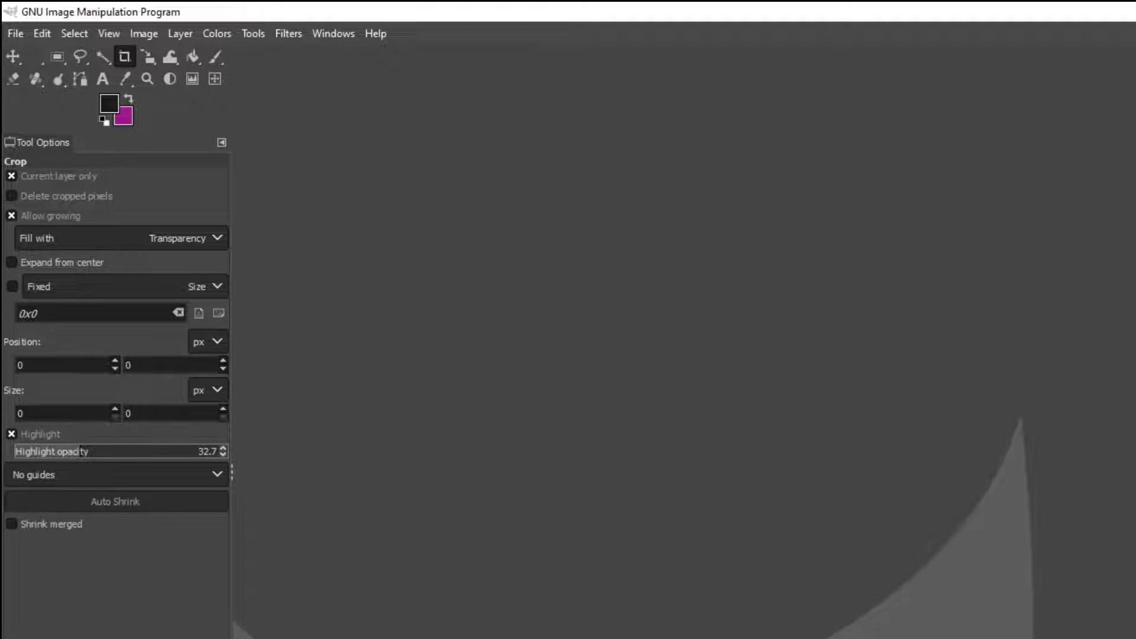
Step: Open Calligraphr-Template_1 through _4.png together in GIMP
key(ctrl+o)
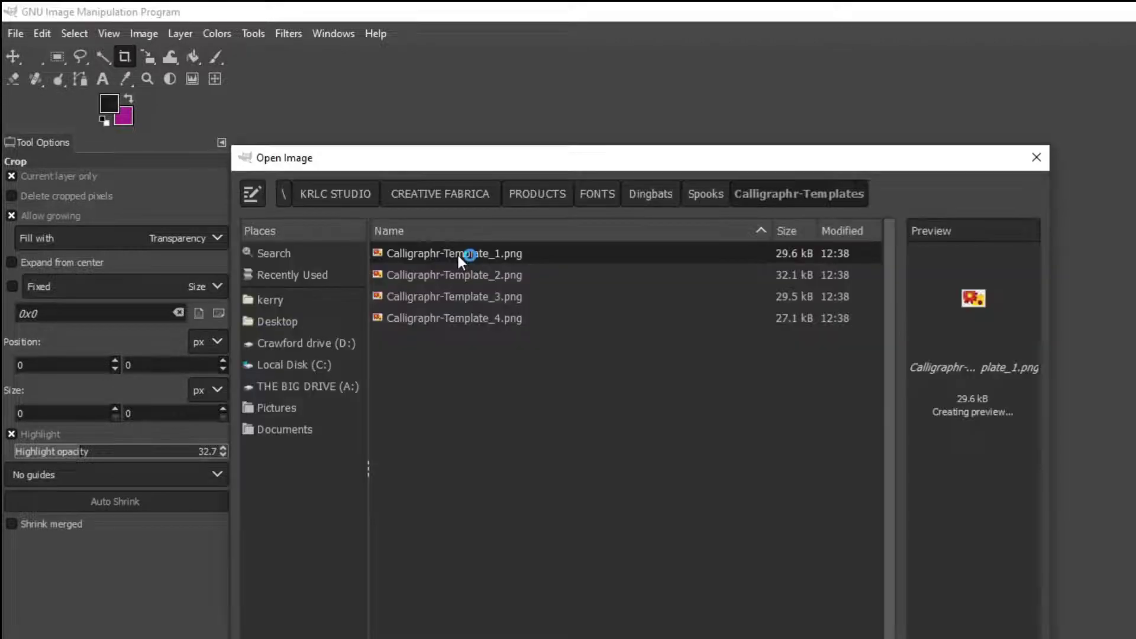
shift+click(434, 319)
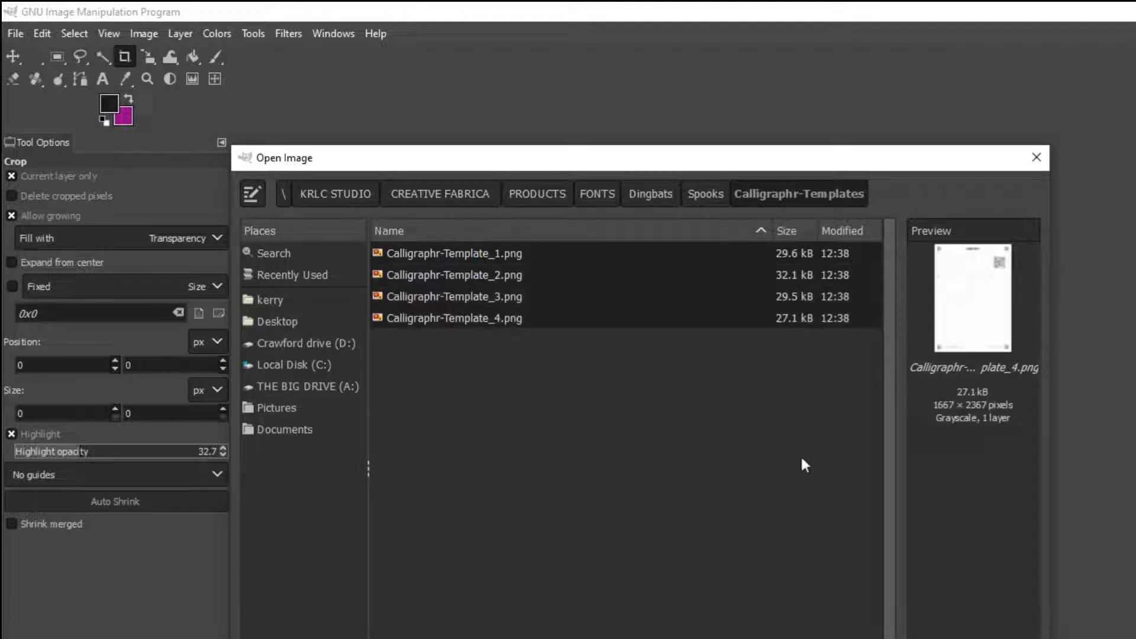
key(Return)
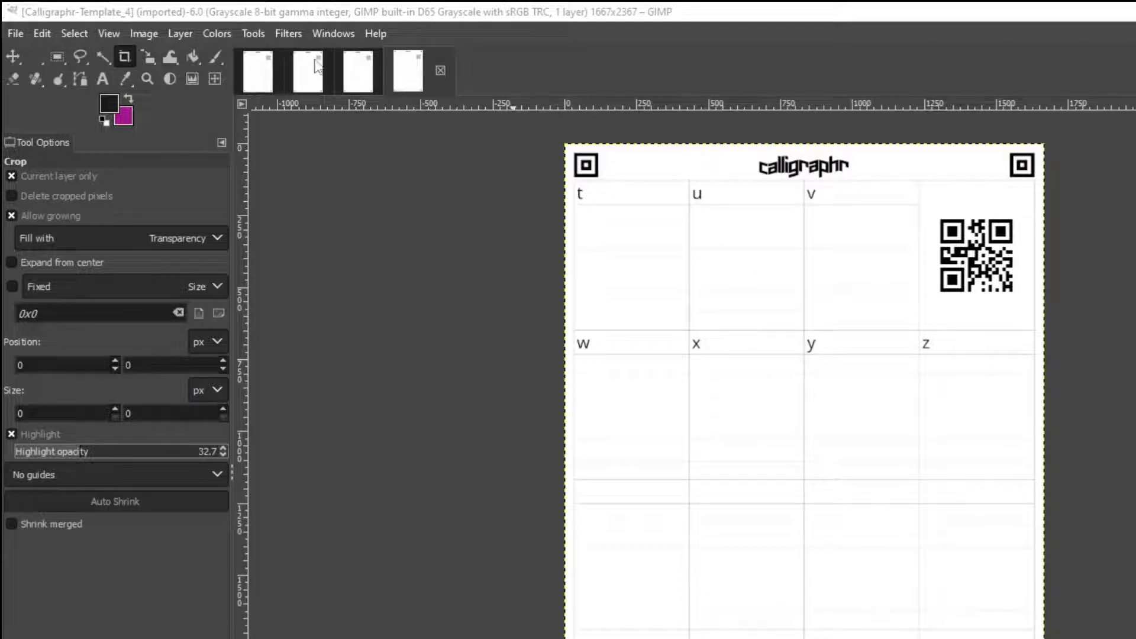
Step: Set Calligraphr-Template_1's resolution to 300 pixels/in, keeping it 1667 × 2367 pixels
click(258, 71)
click(217, 33)
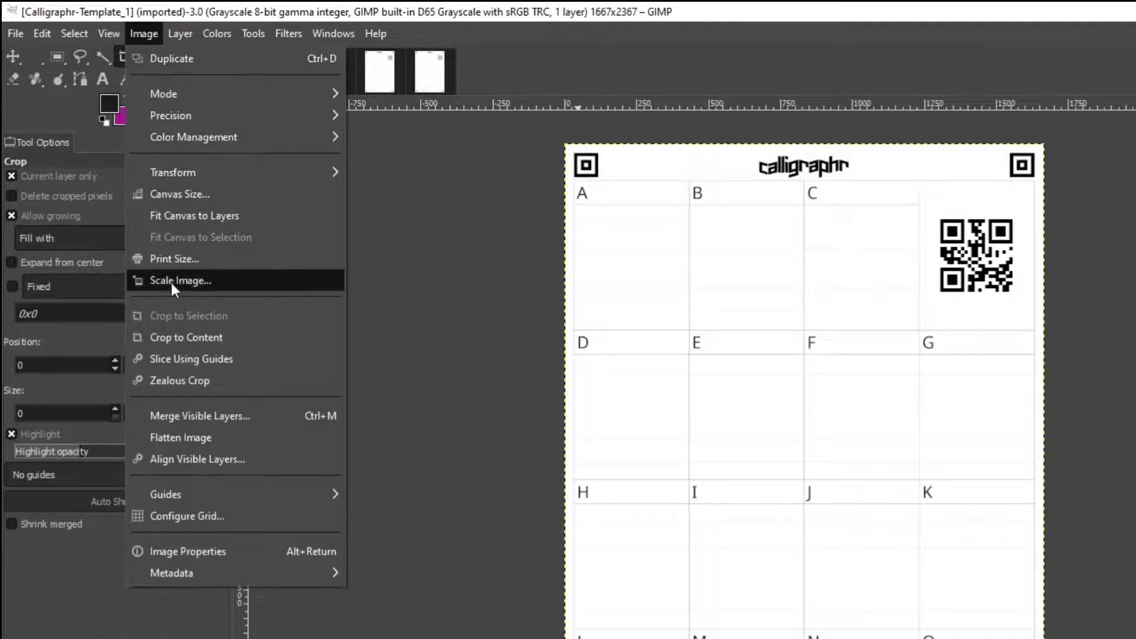
click(171, 282)
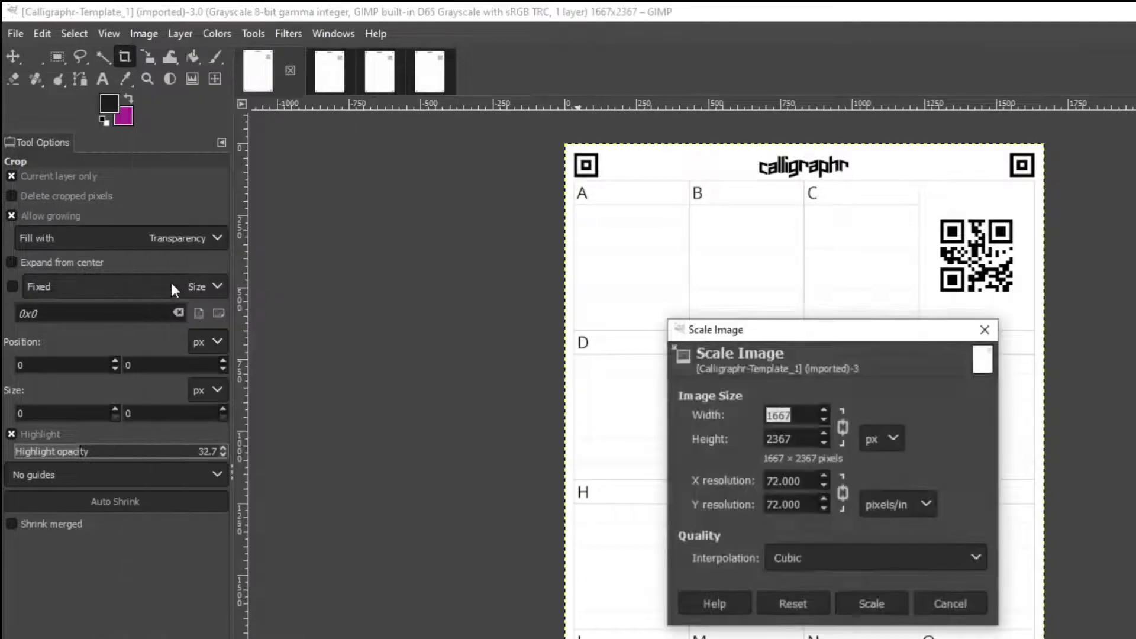
click(927, 503)
click(912, 512)
triple_click(787, 480)
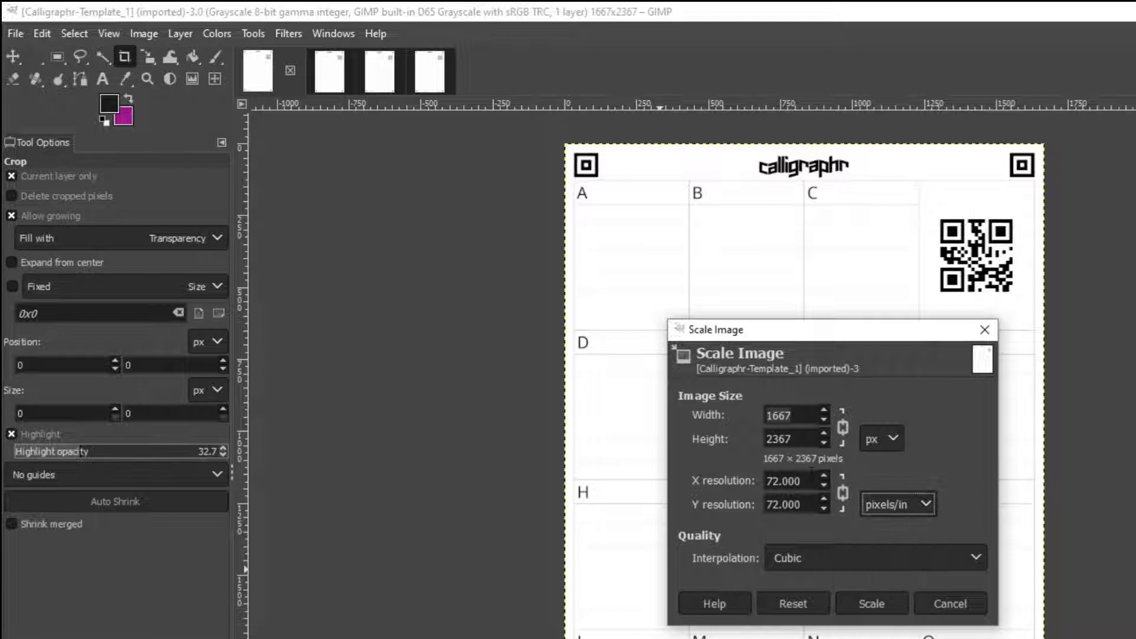
text(300)
key(Tab)
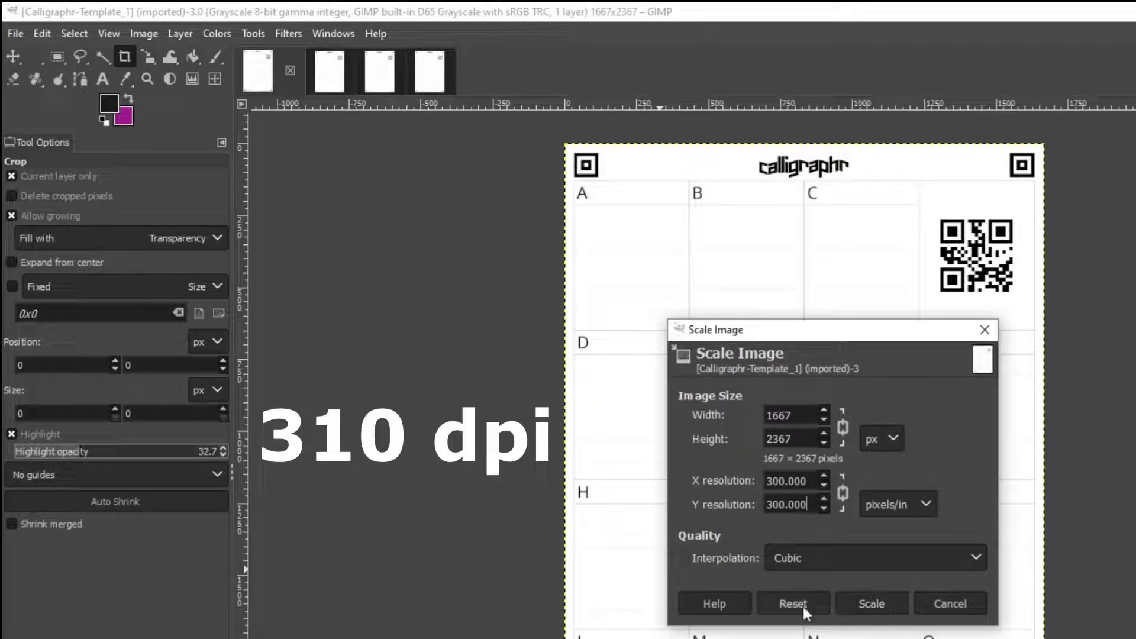
key(Return)
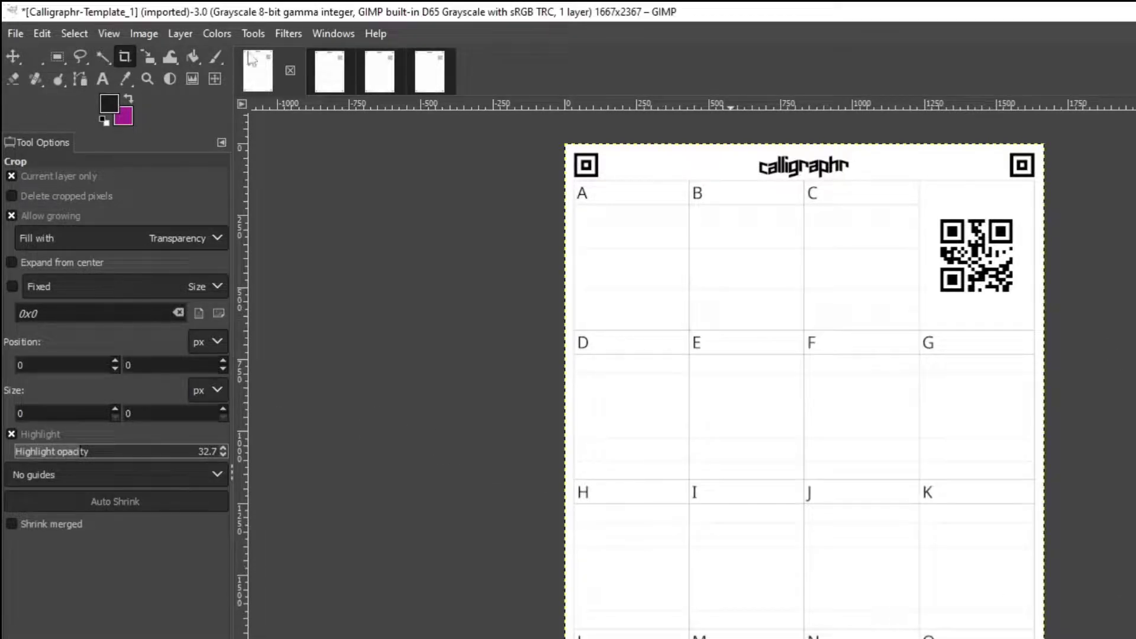
Step: Export the image over the original Calligraphr-Template_1.png
click(15, 35)
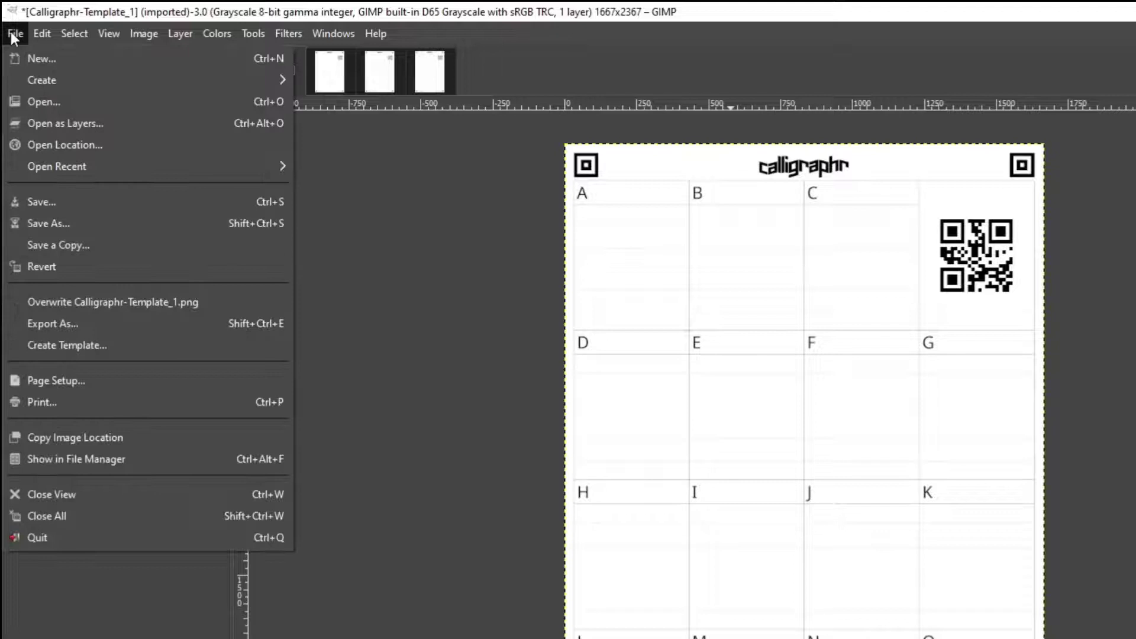
click(51, 325)
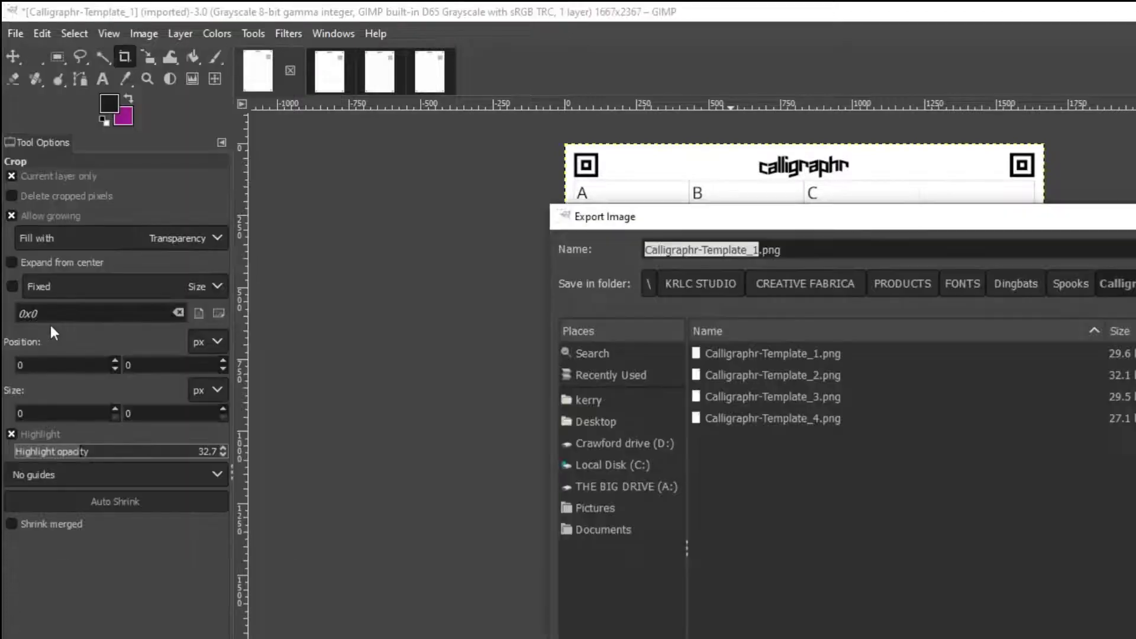
key(Return)
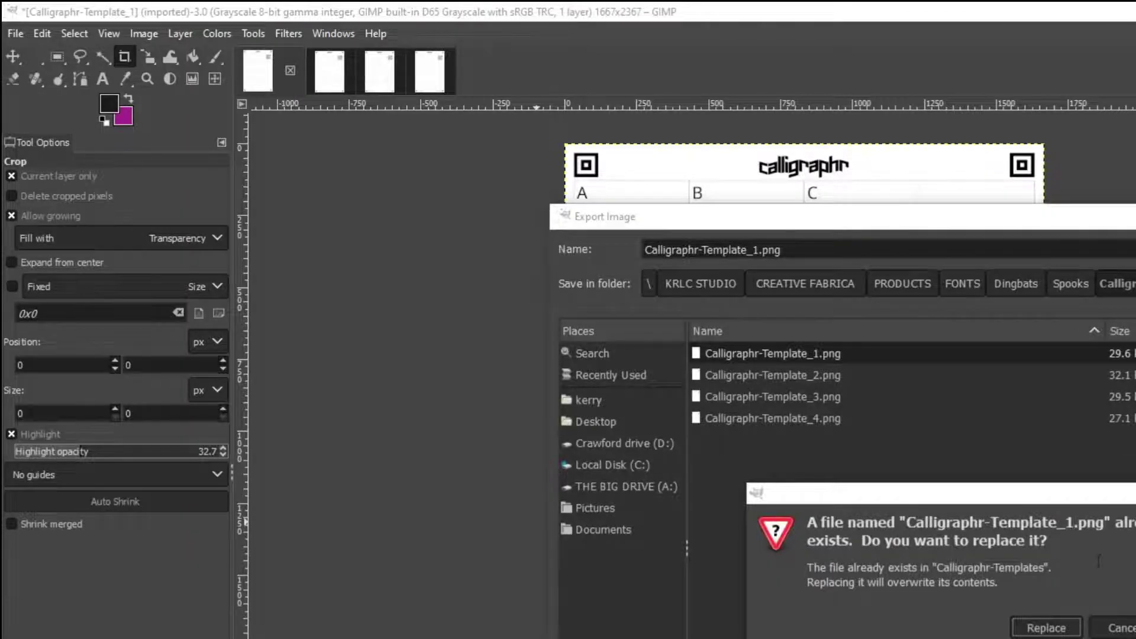
click(1046, 628)
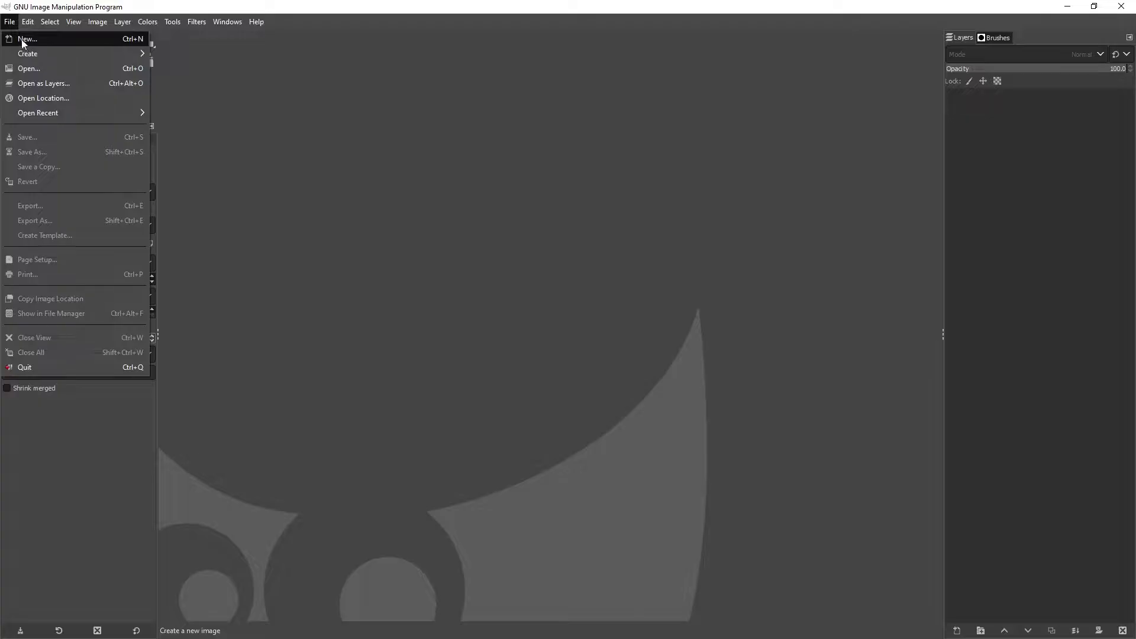
Step: Confirm the PNG export, then create a transparent 2000 × 2500 px image at 300 ppi
click(23, 39)
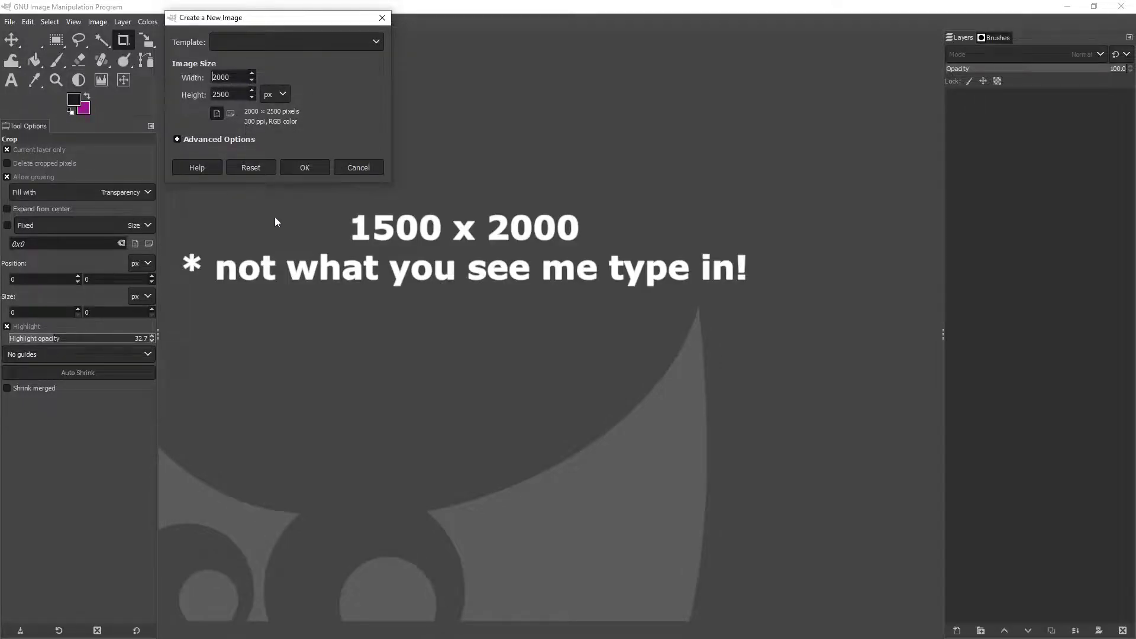
click(214, 139)
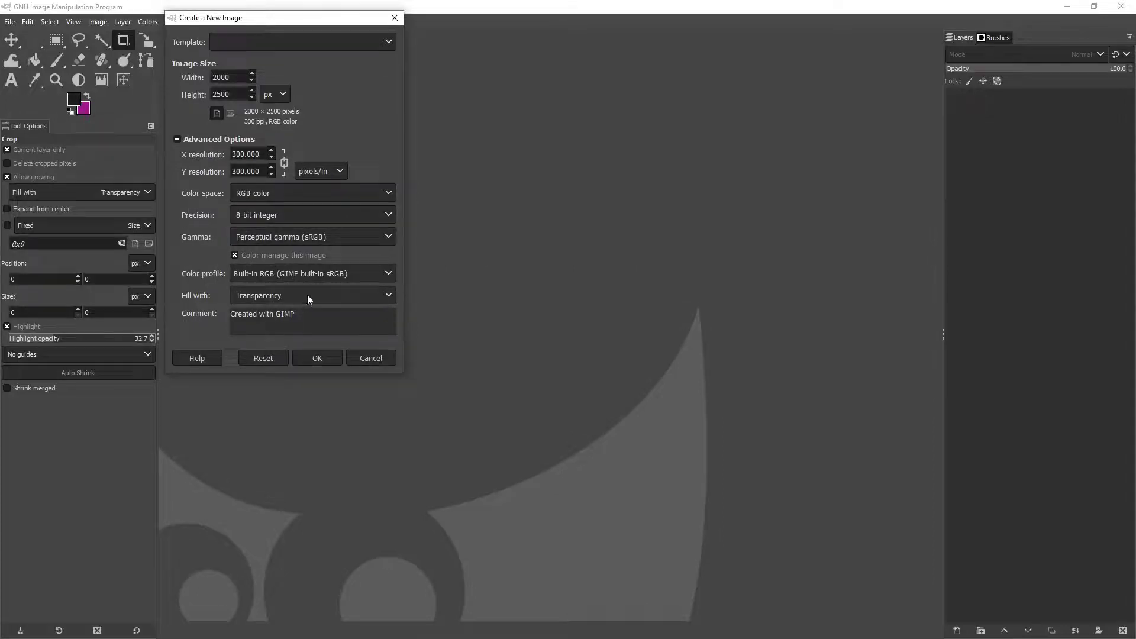
click(318, 357)
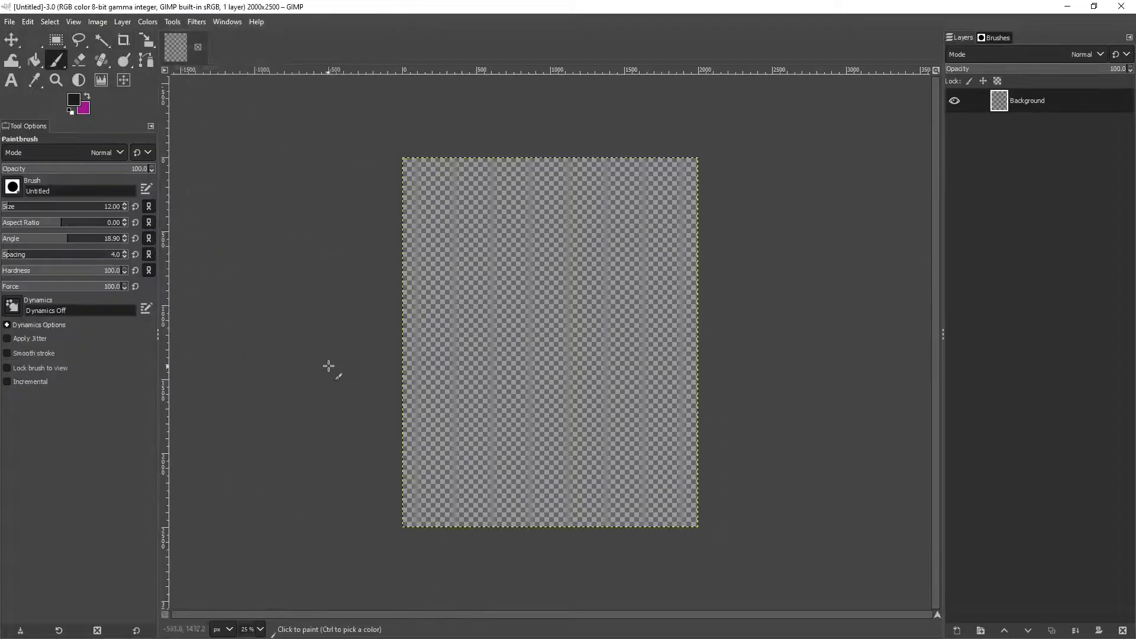
Step: With a black paintbrush, draw the monster's head outline with zigzag hair
click(57, 62)
click(73, 100)
click(158, 207)
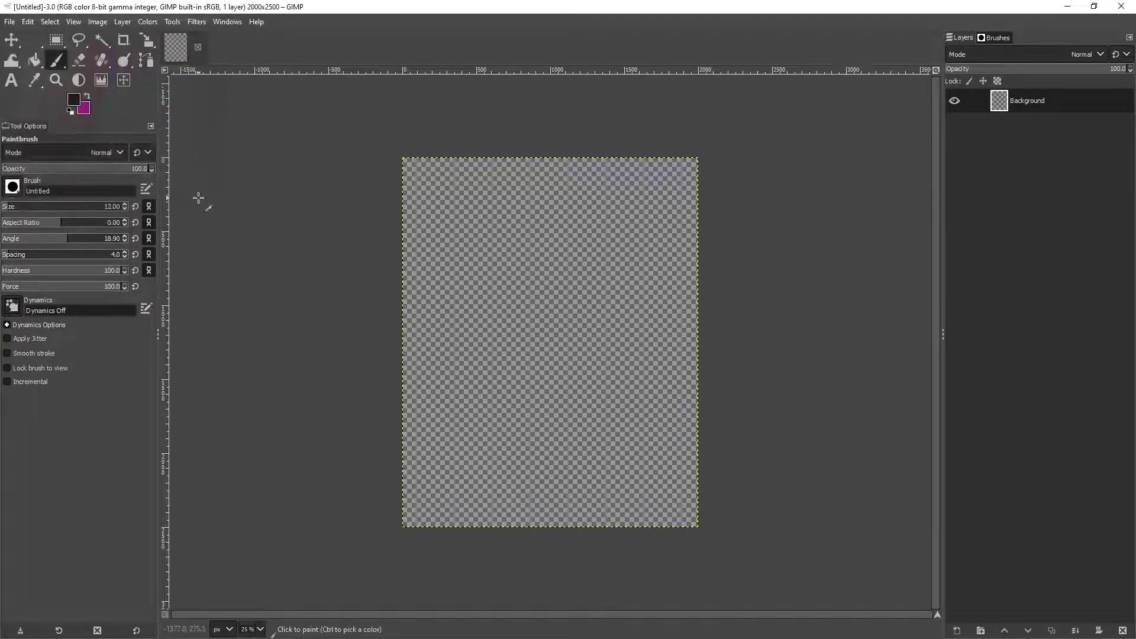
mouse_move(437, 318)
mouse_down()
mouse_move(467, 475)
mouse_move(667, 437)
mouse_move(666, 208)
mouse_move(457, 203)
mouse_move(438, 318)
mouse_up()
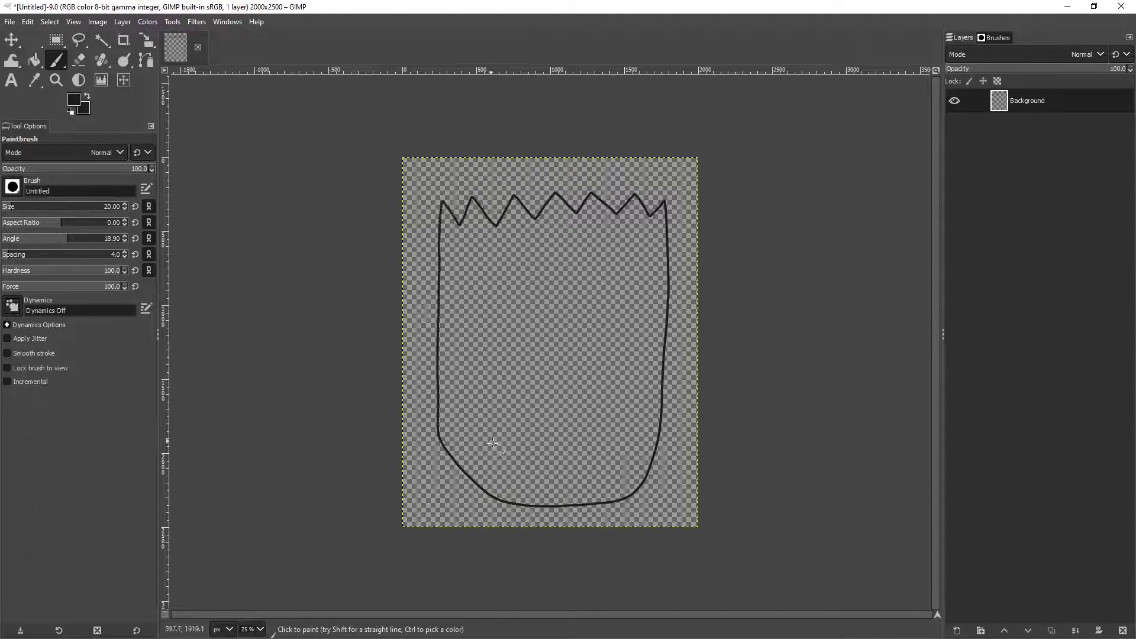
scroll(491, 408, up, 3)
key(shift+e)
mouse_move(271, 185)
mouse_down()
mouse_move(270, 203)
mouse_move(272, 180)
mouse_up()
key(p)
scroll(304, 96, down, 2)
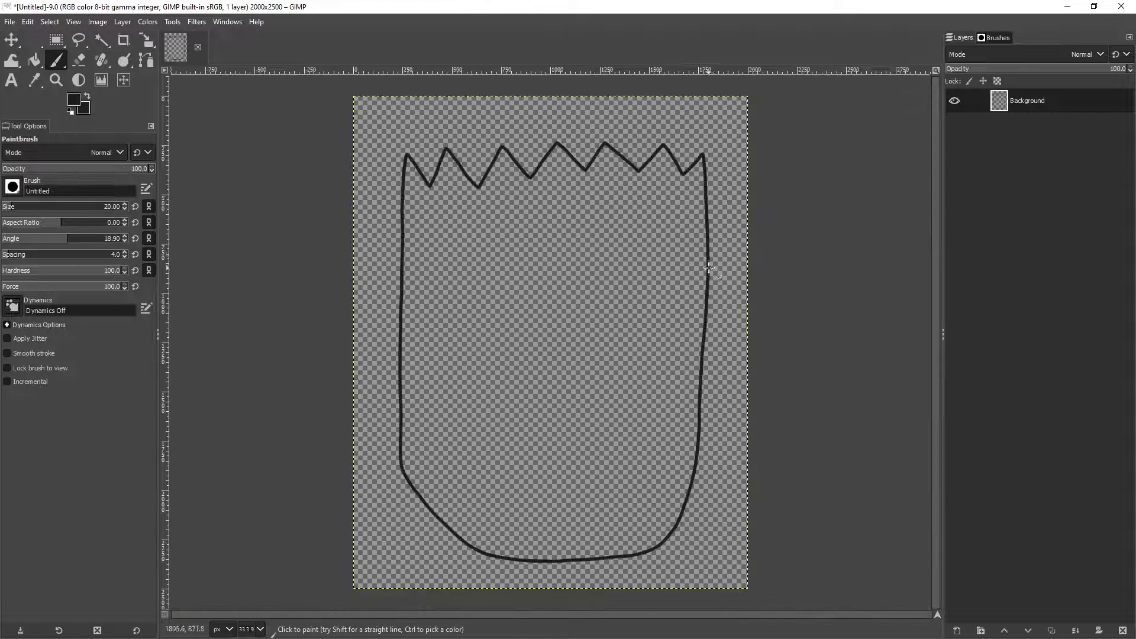
Step: Paint a curved forehead scar with five stitch marks
mouse_move(704, 326)
mouse_down()
mouse_move(555, 321)
mouse_move(401, 362)
mouse_up()
drag(661, 309, 664, 320)
drag(675, 313, 674, 325)
drag(487, 329, 486, 338)
drag(502, 325, 501, 336)
drag(512, 323, 511, 333)
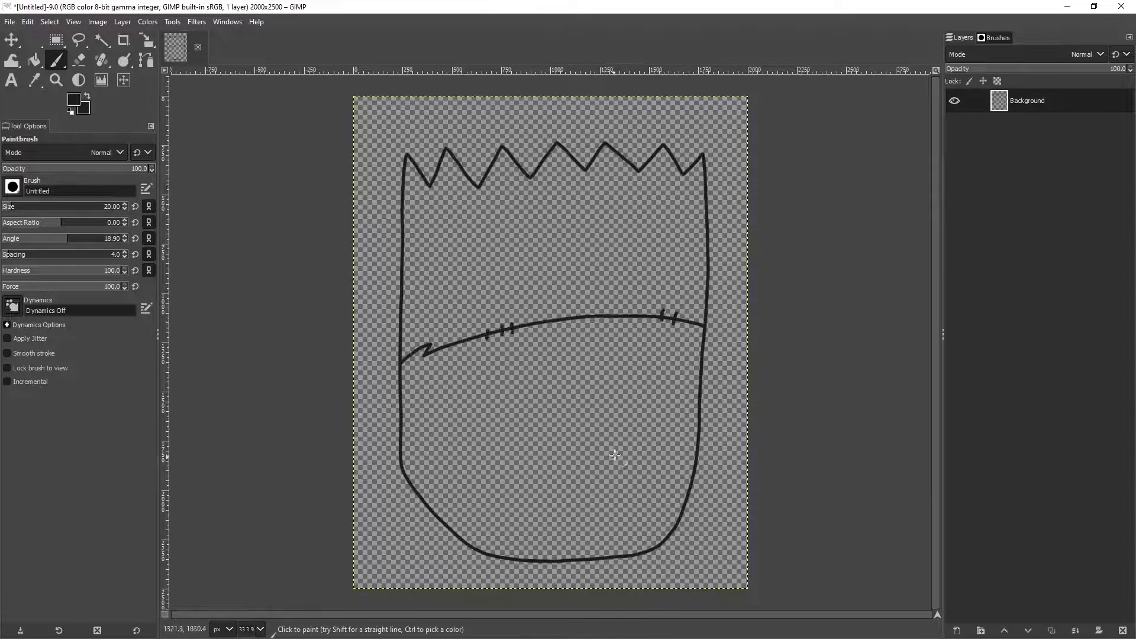
Step: Draw the left and right ears and the two neck bolts
drag(400, 418, 400, 438)
drag(701, 412, 700, 439)
mouse_move(396, 377)
mouse_down()
mouse_move(368, 389)
mouse_move(395, 395)
mouse_up()
mouse_move(710, 369)
mouse_down()
mouse_move(730, 386)
mouse_move(701, 388)
mouse_up()
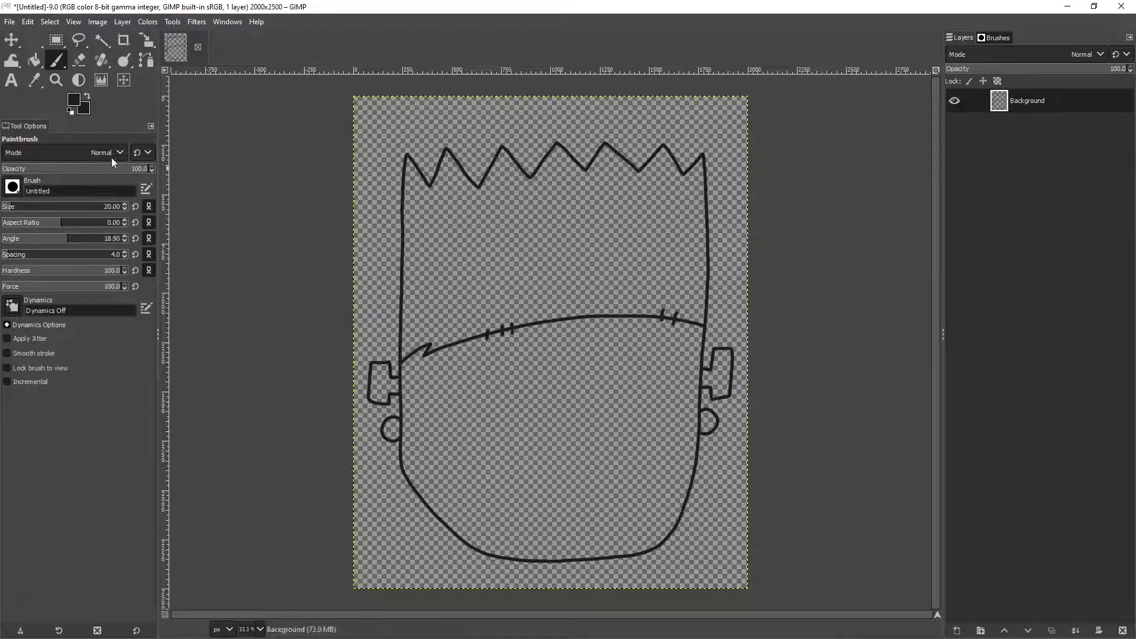
Step: Try eye dots at brush size 111 and a smile, then undo them
click(32, 206)
click(428, 448)
click(671, 462)
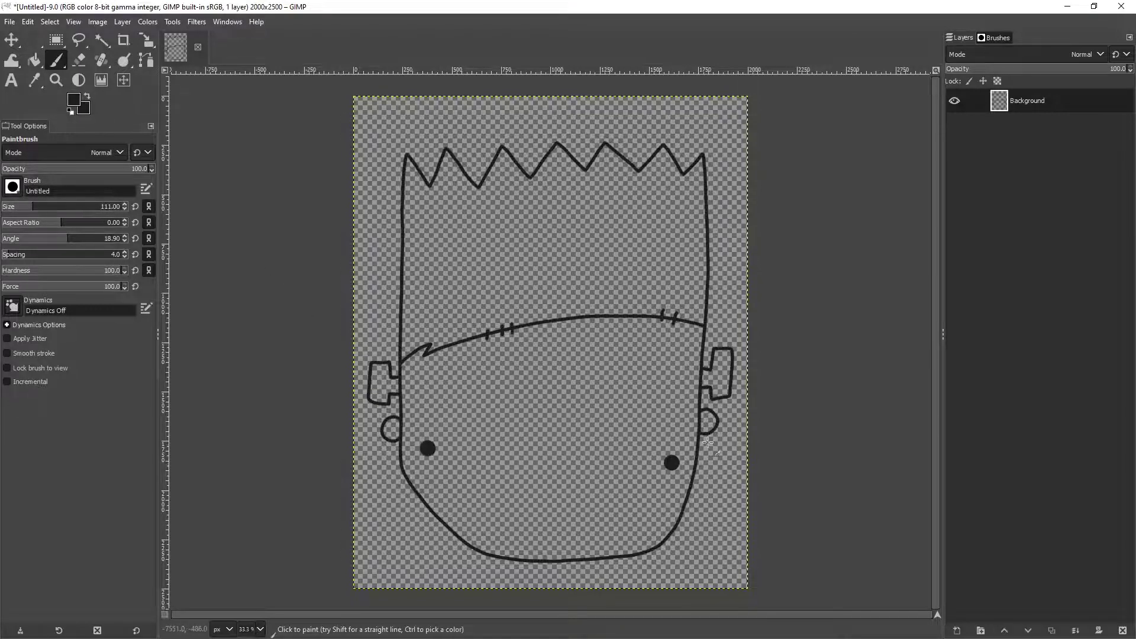
click(11, 206)
mouse_move(436, 475)
mouse_down()
mouse_move(506, 537)
mouse_move(657, 493)
mouse_up()
key(ctrl+z)
key(ctrl+y)
key(ctrl+z)
key(ctrl+z)
key(ctrl+z)
Step: Paint two smaller eye dots at brush size 77
click(26, 206)
click(427, 423)
key(ctrl+z)
key(ctrl+z)
click(434, 421)
click(669, 404)
Step: Paint the smile between the eyes at brush size 20
click(11, 205)
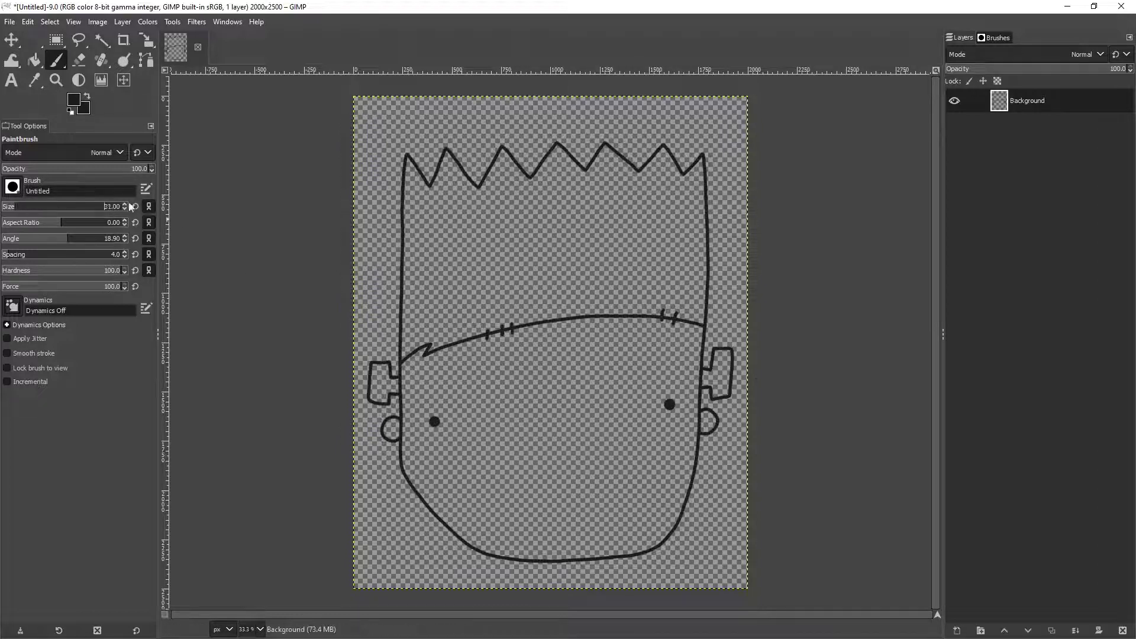
mouse_move(436, 441)
mouse_down()
mouse_move(616, 483)
mouse_move(525, 536)
mouse_move(673, 426)
mouse_up()
key(ctrl+z)
key(ctrl+z)
mouse_move(434, 440)
mouse_down()
mouse_move(451, 459)
mouse_move(672, 427)
mouse_up()
Step: Add stitched scars on the right cheek, forehead and left cheek
mouse_move(670, 502)
mouse_down()
mouse_move(642, 535)
mouse_move(653, 528)
mouse_up()
drag(659, 503, 670, 513)
mouse_move(554, 374)
mouse_down()
mouse_move(575, 348)
mouse_move(567, 363)
mouse_up()
drag(563, 348, 574, 356)
drag(441, 490, 492, 533)
drag(448, 494, 456, 504)
drag(459, 505, 467, 517)
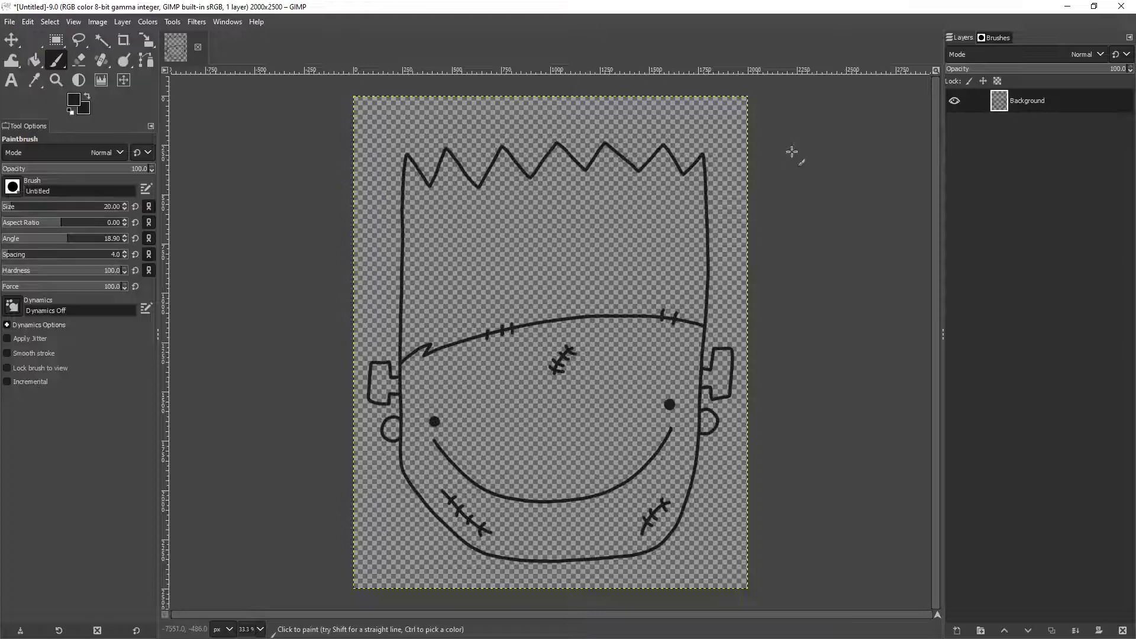
click(9, 23)
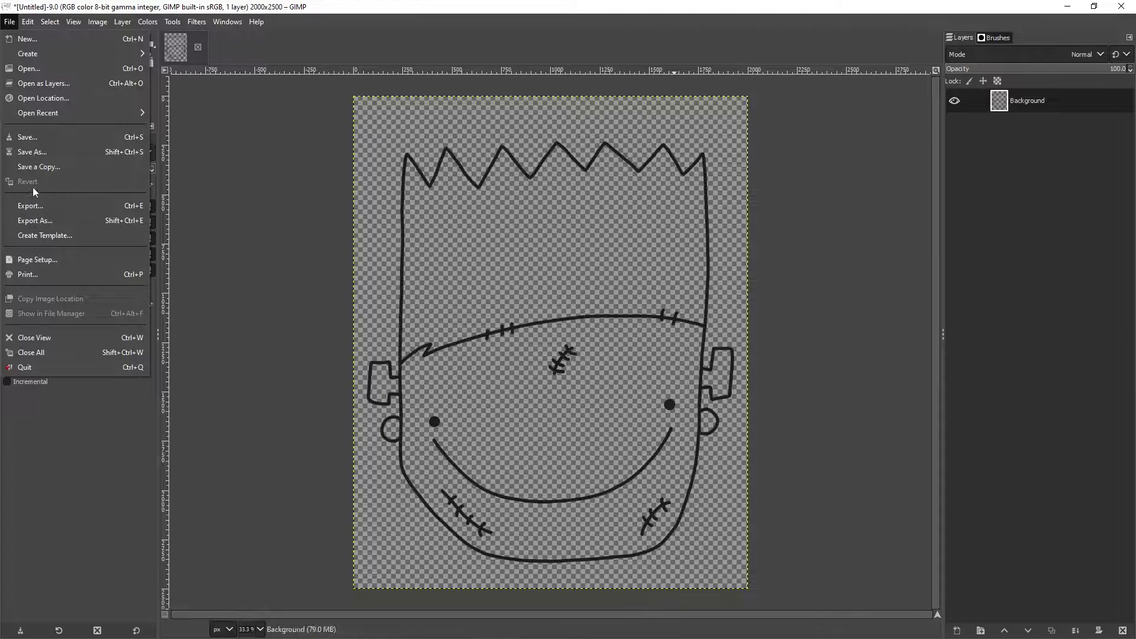
Step: Export the drawing as A.png into Spooks > Line PNGs, replacing the existing file
click(34, 220)
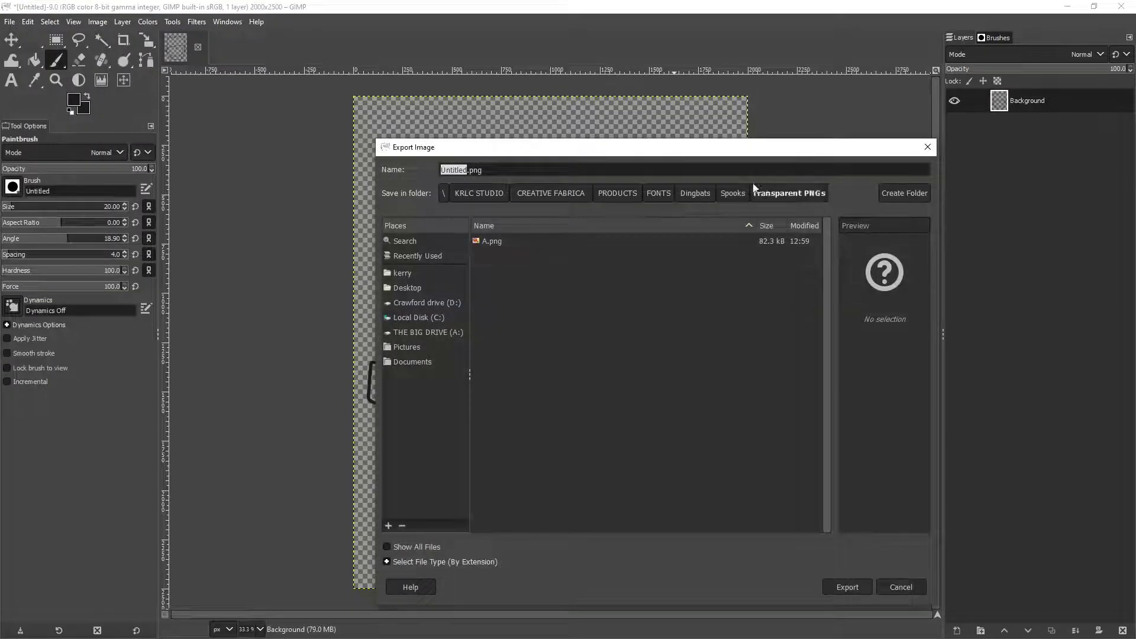
click(735, 196)
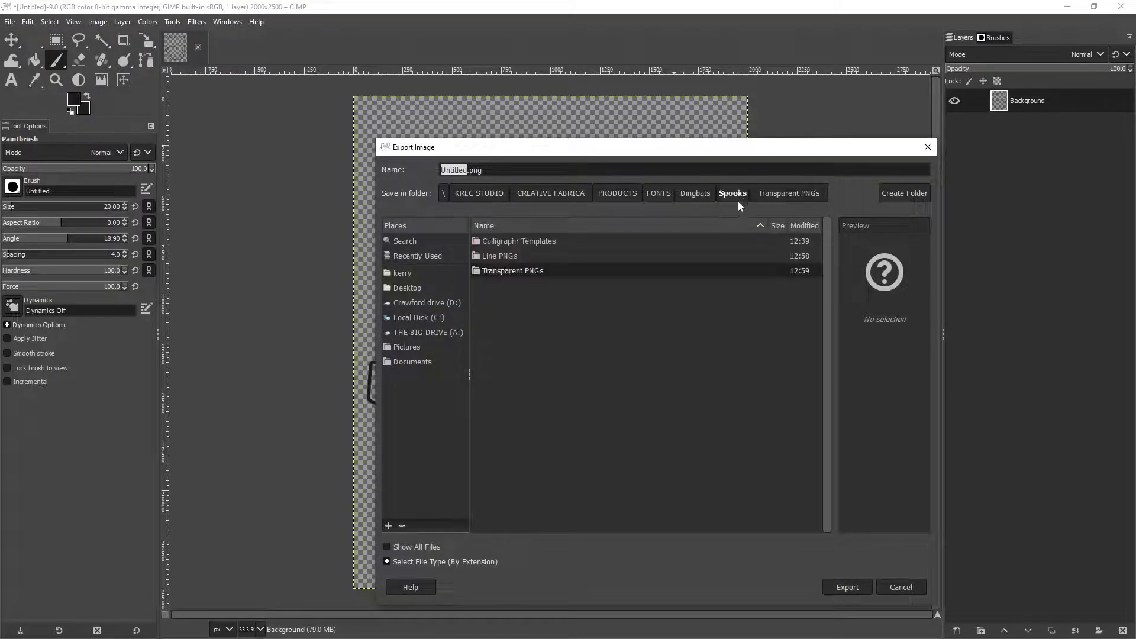
double_click(516, 254)
click(493, 242)
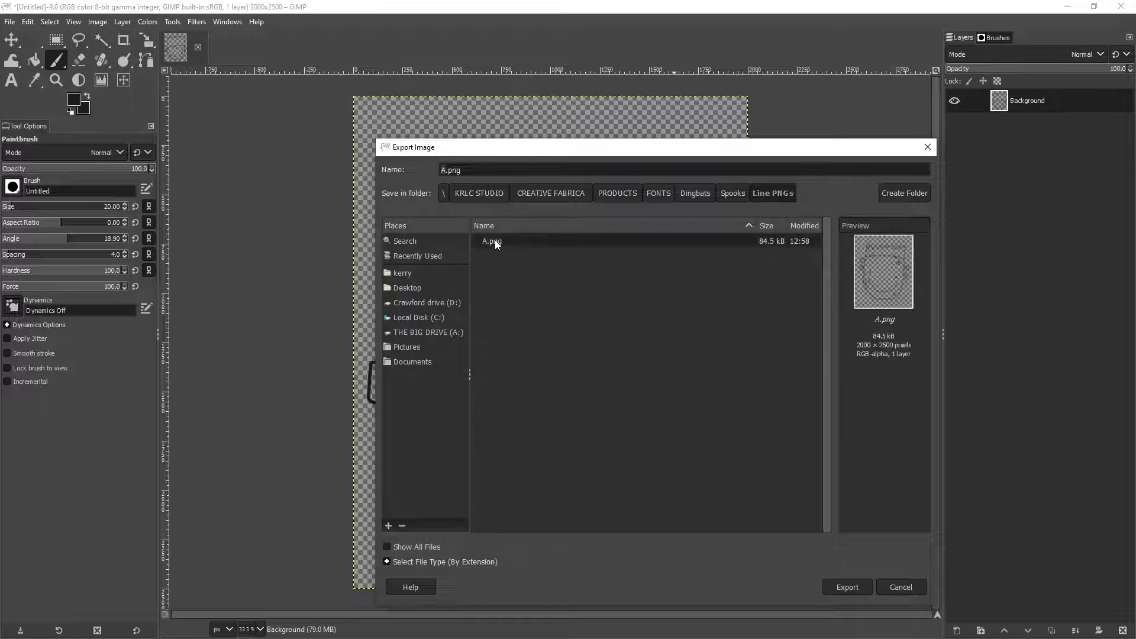
click(847, 585)
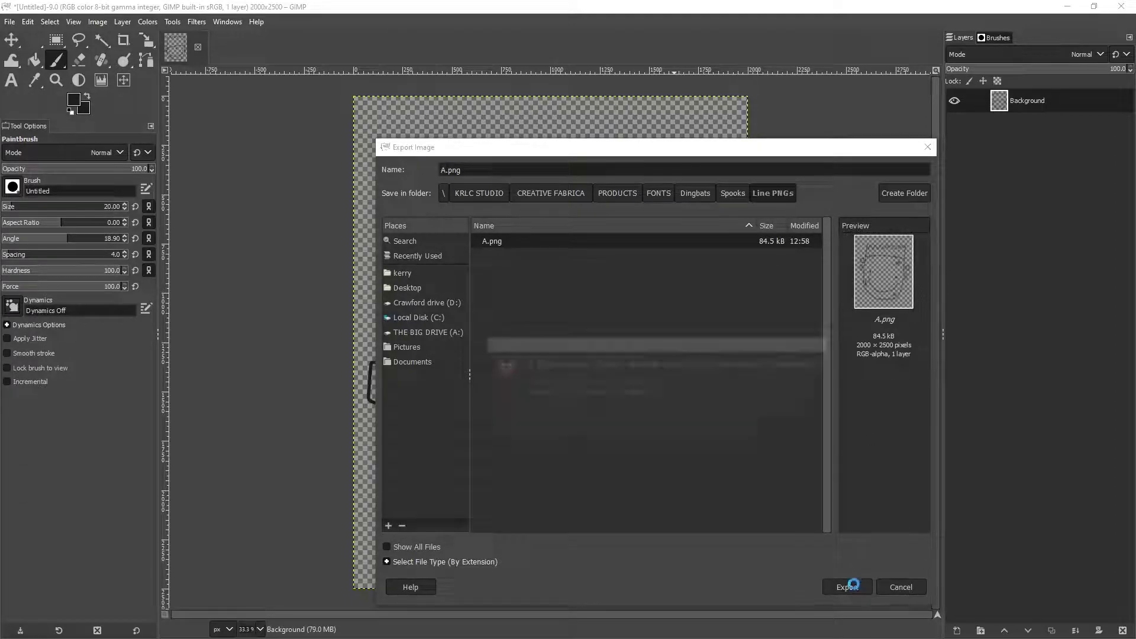
click(748, 425)
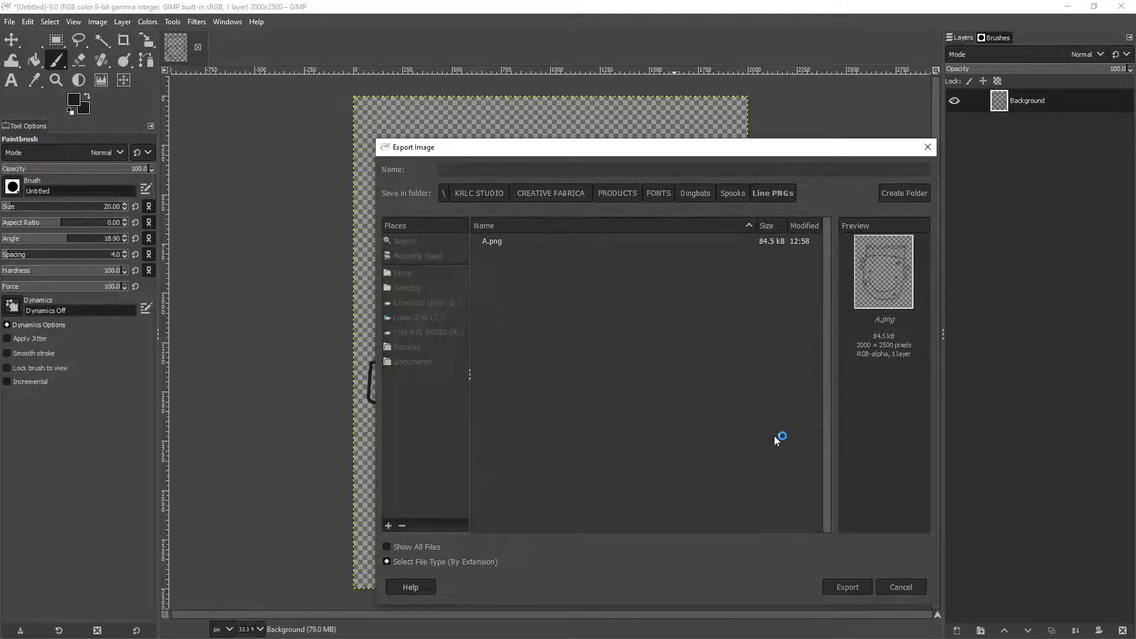
key(Return)
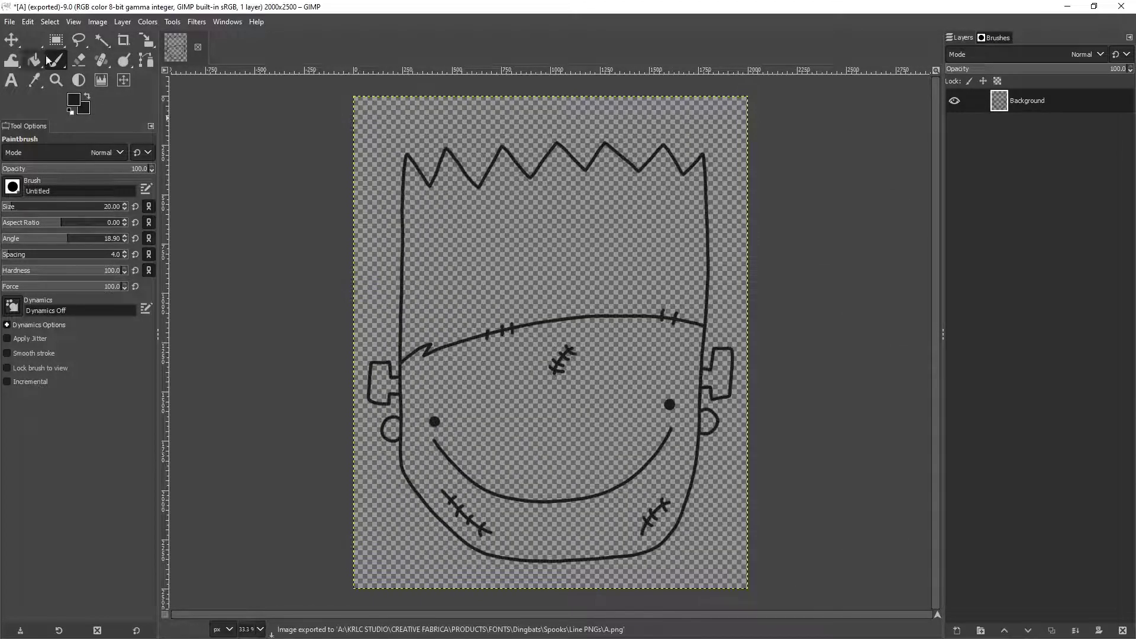
Step: Make white the foreground colour and bucket-fill the hair, face, both ears and both neck bolts
click(78, 102)
click(164, 165)
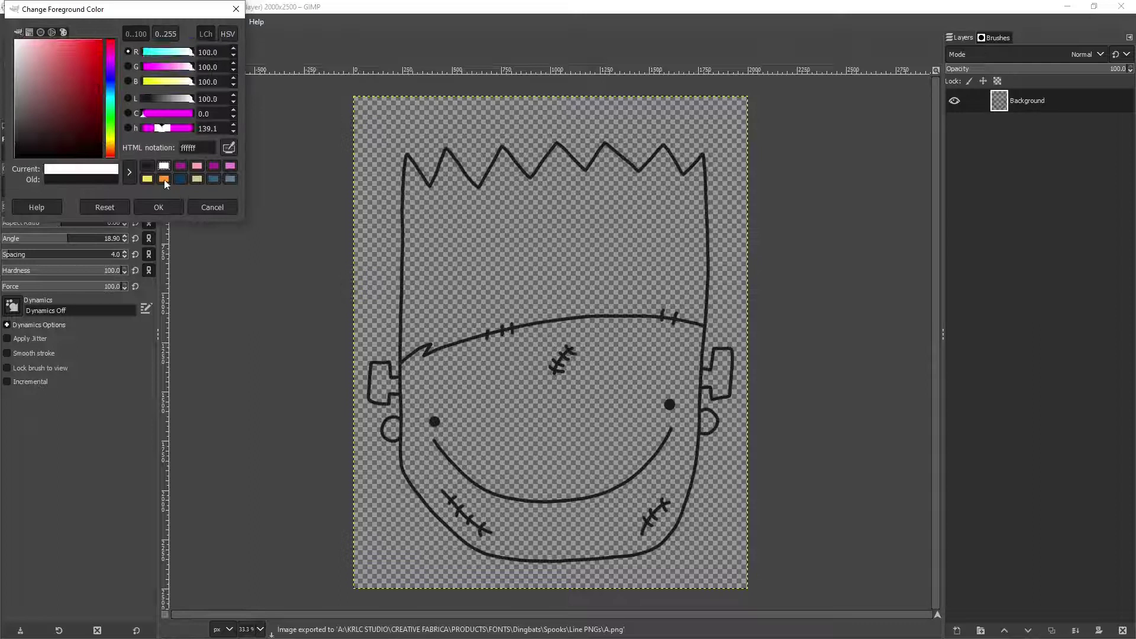
click(158, 207)
click(40, 59)
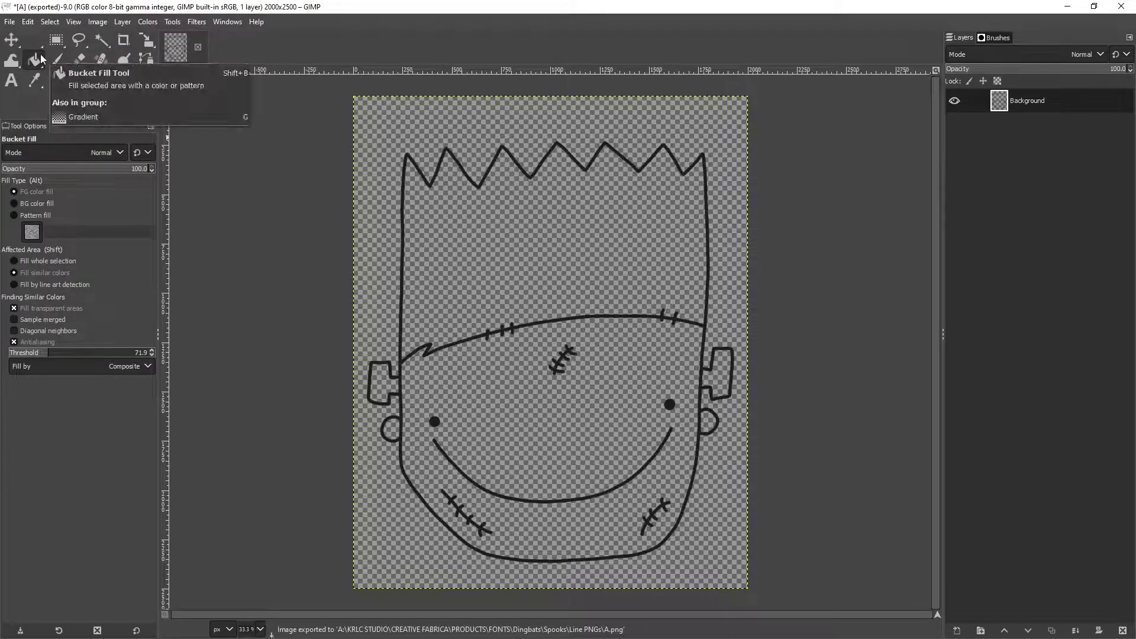
click(610, 250)
click(630, 379)
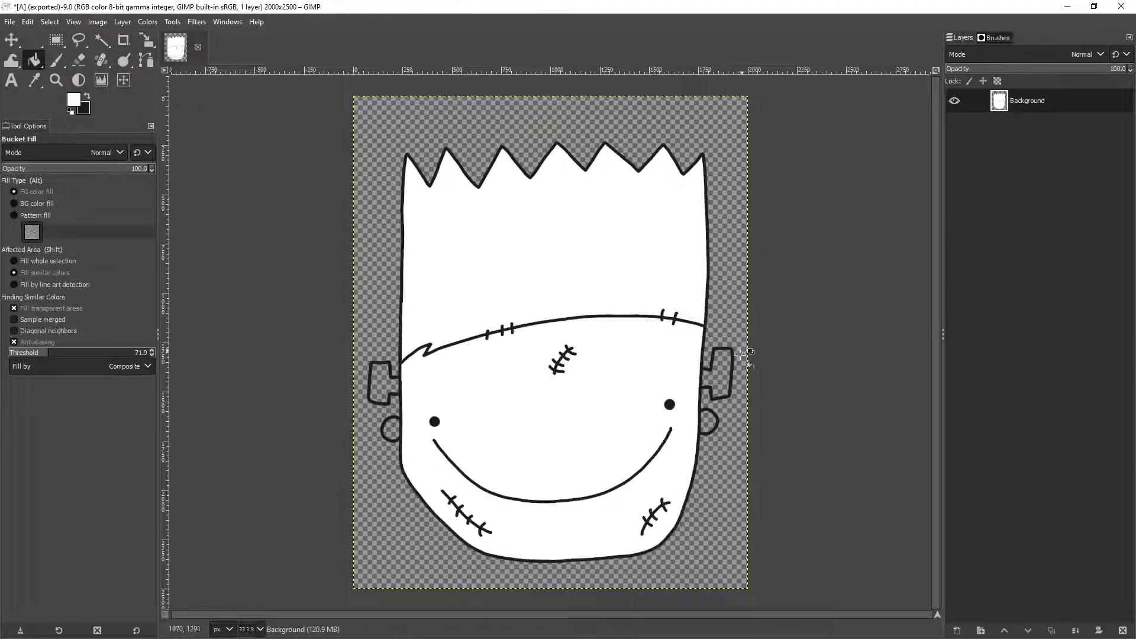
click(719, 371)
click(708, 421)
click(392, 428)
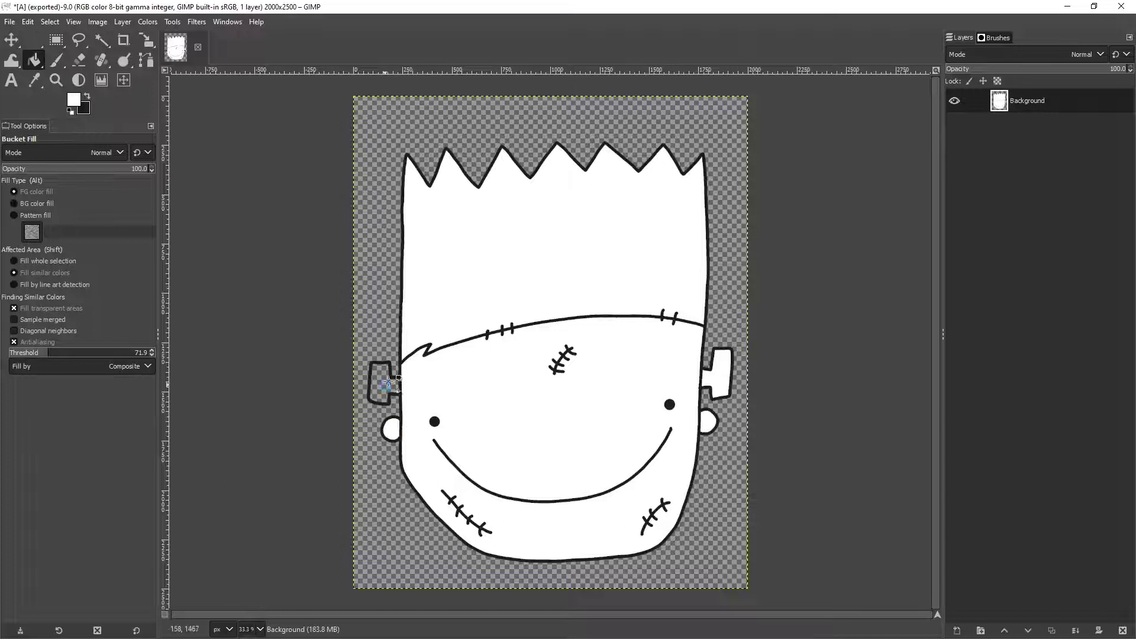
click(398, 371)
click(10, 21)
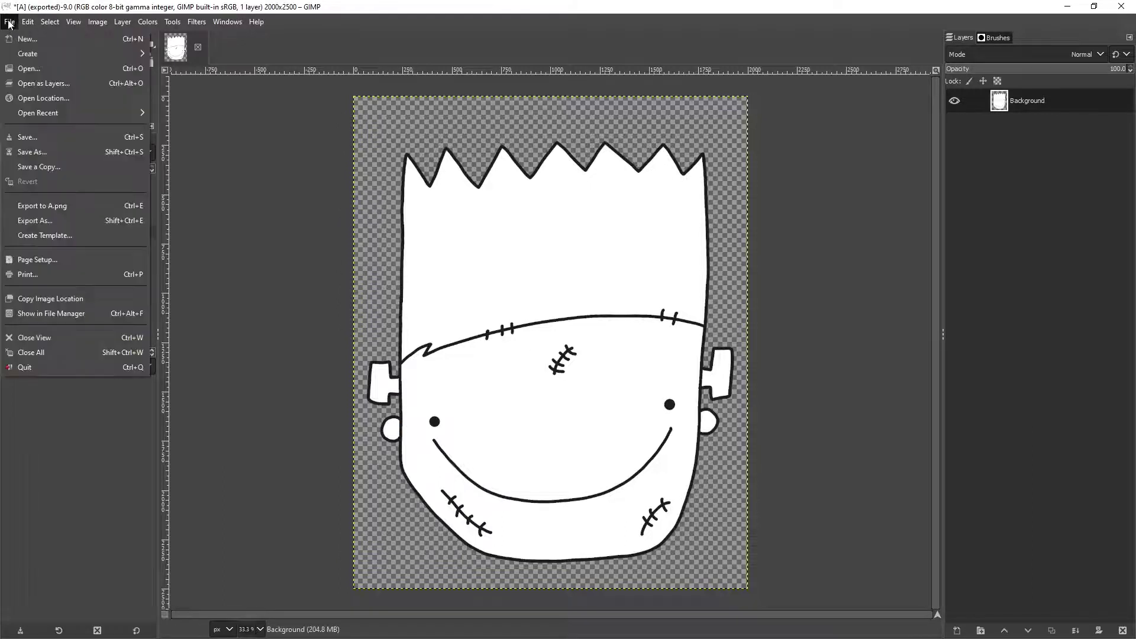
Step: Export the filled Frankenstein as A.png into Spooks > Transparent PNGs, replacing the existing file
click(36, 219)
click(732, 197)
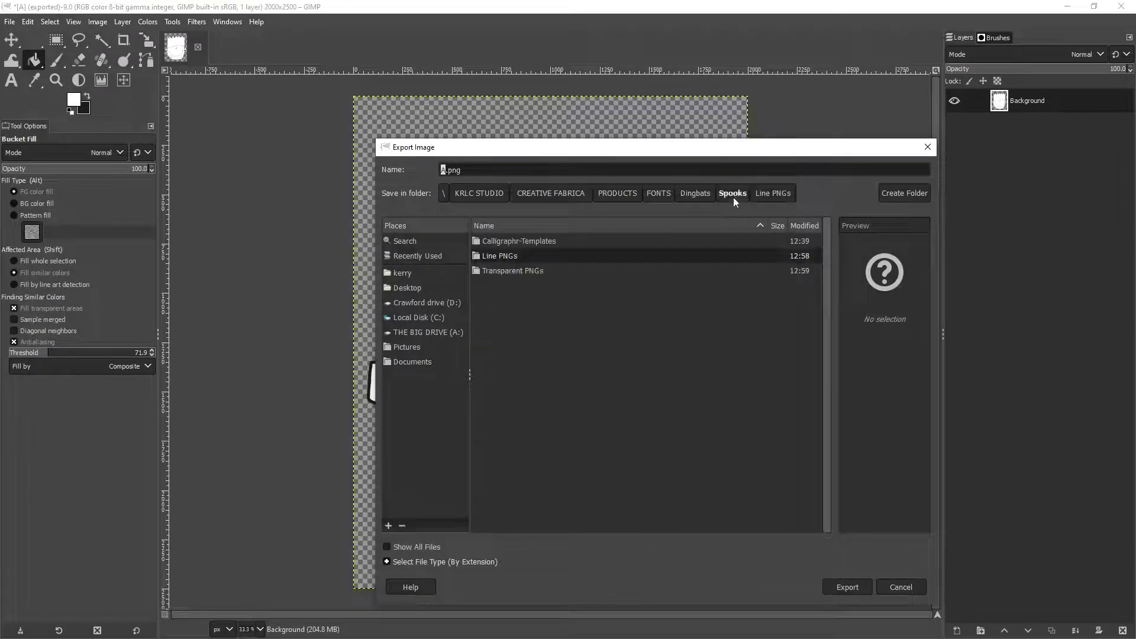
double_click(528, 270)
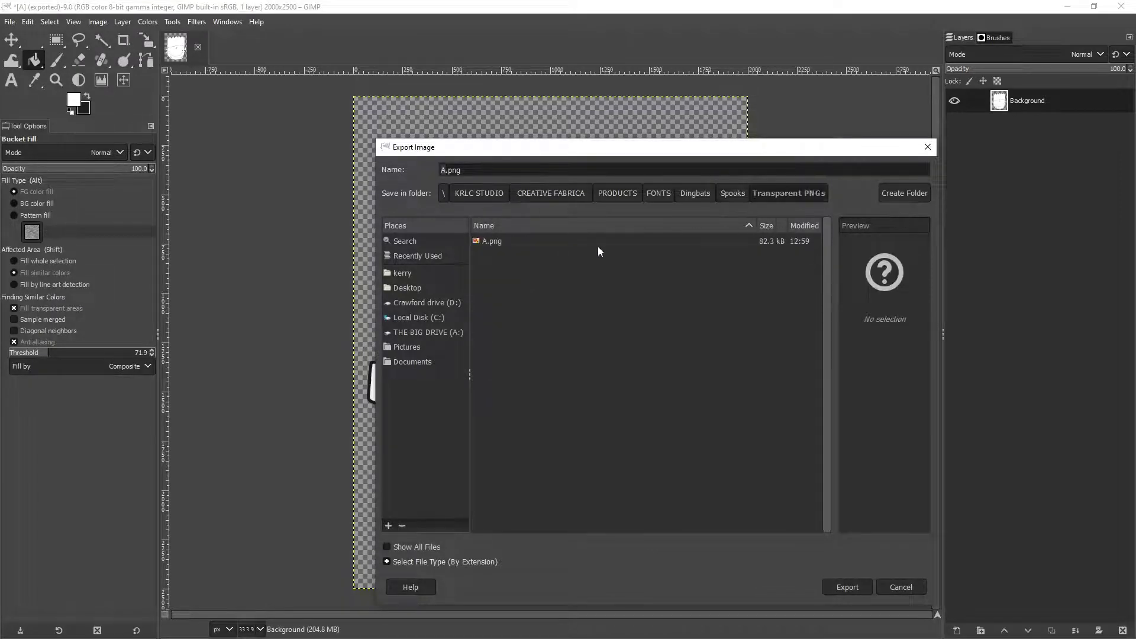
click(503, 242)
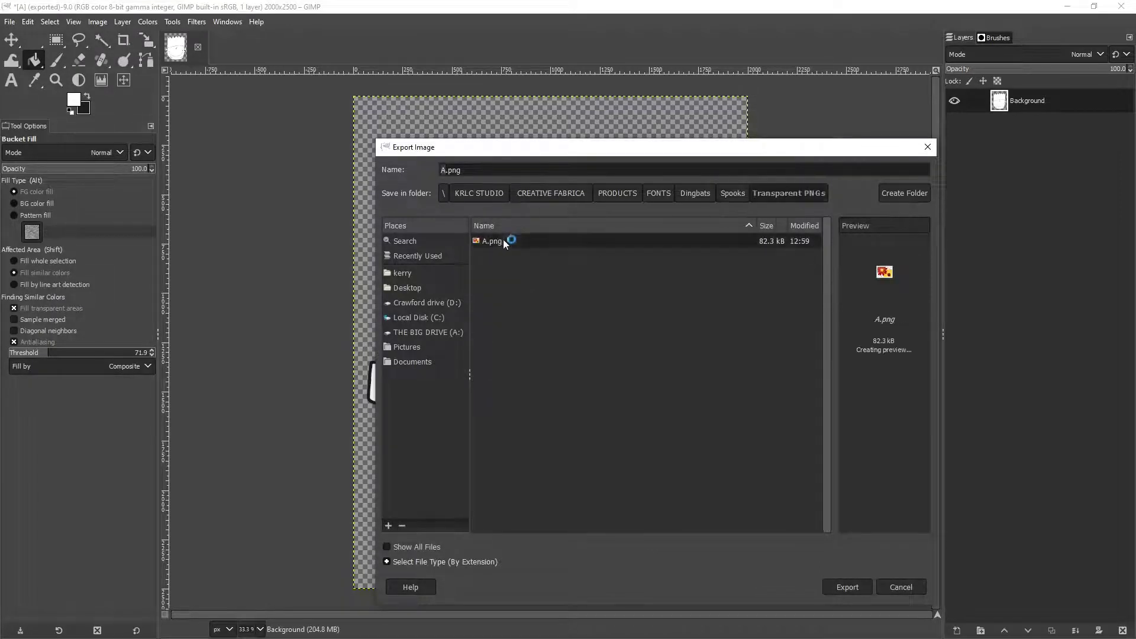
click(845, 585)
click(760, 417)
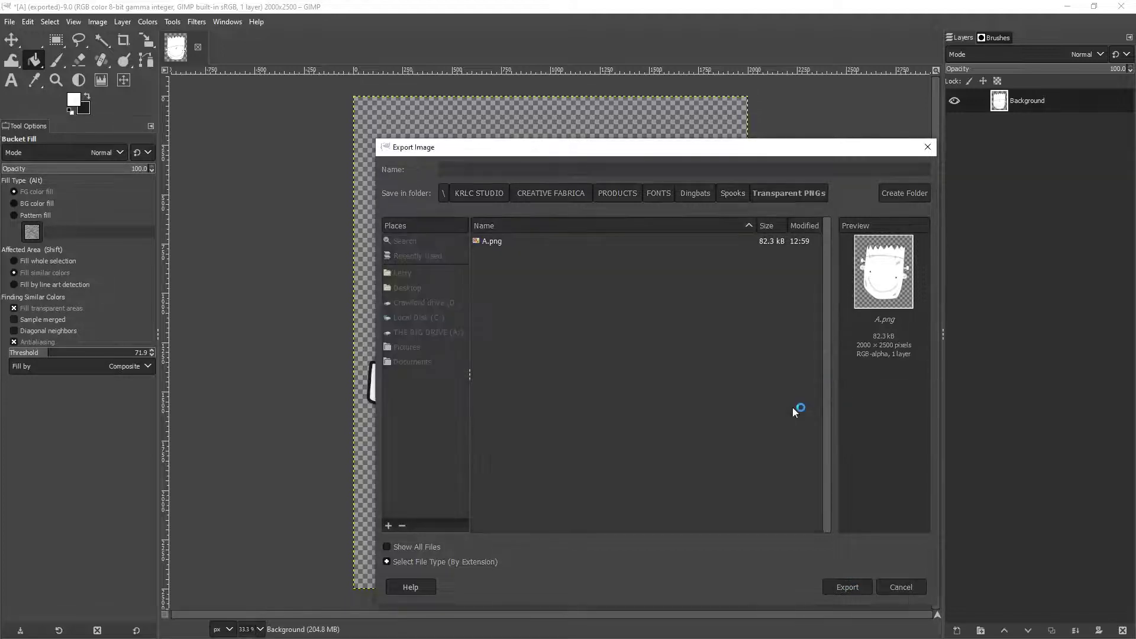
click(579, 465)
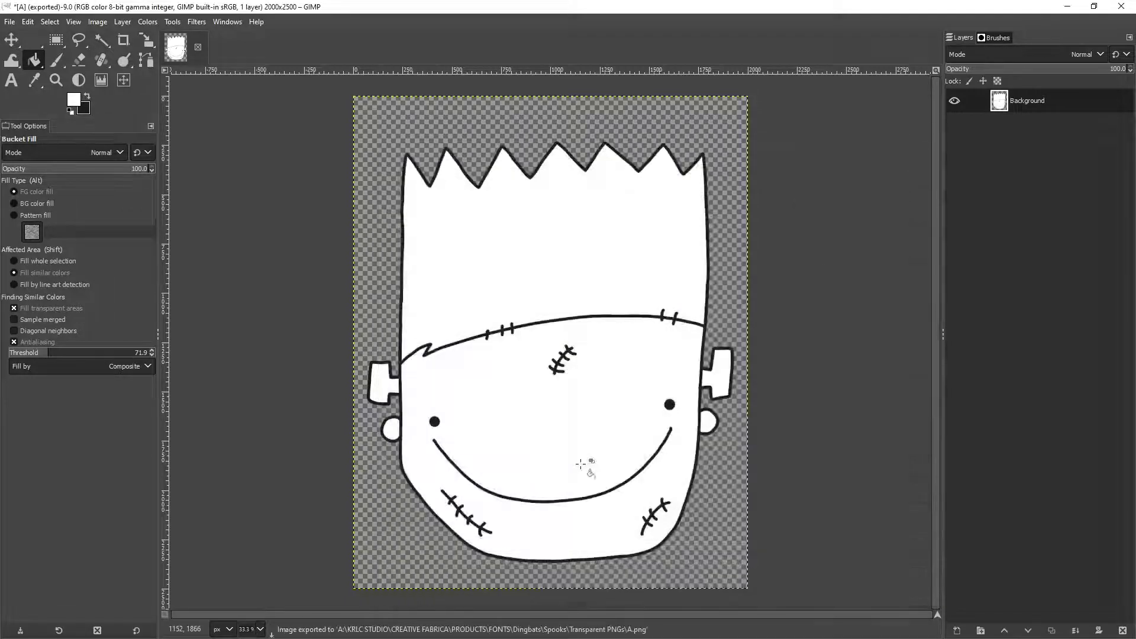
Step: Open Calligraphr-Template_1.png in GIMP
click(9, 21)
click(36, 63)
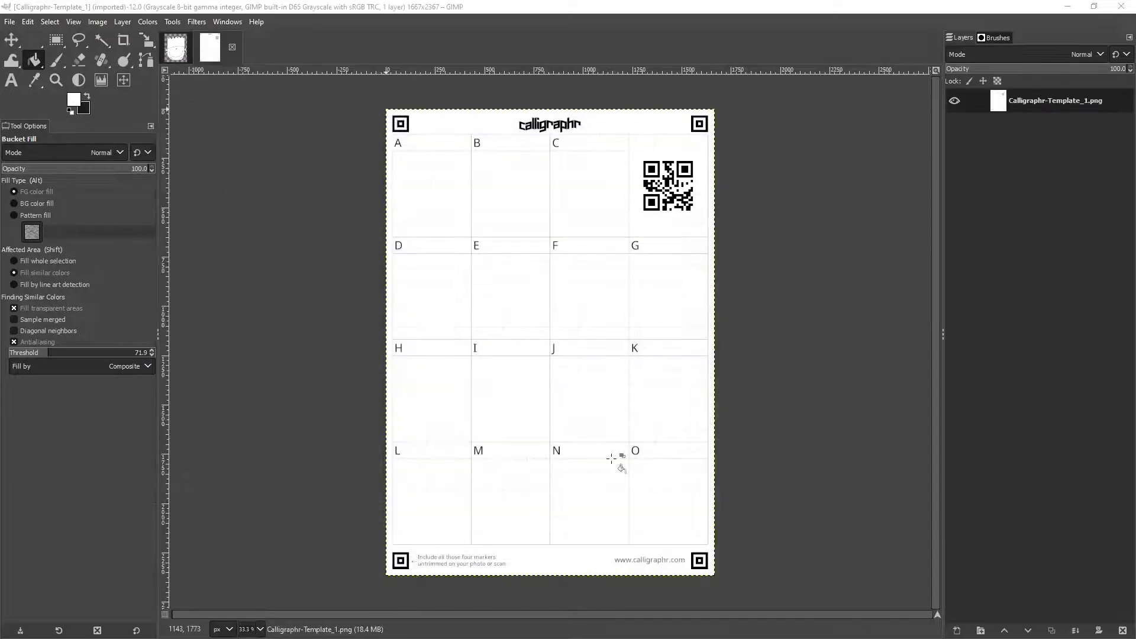
key(p)
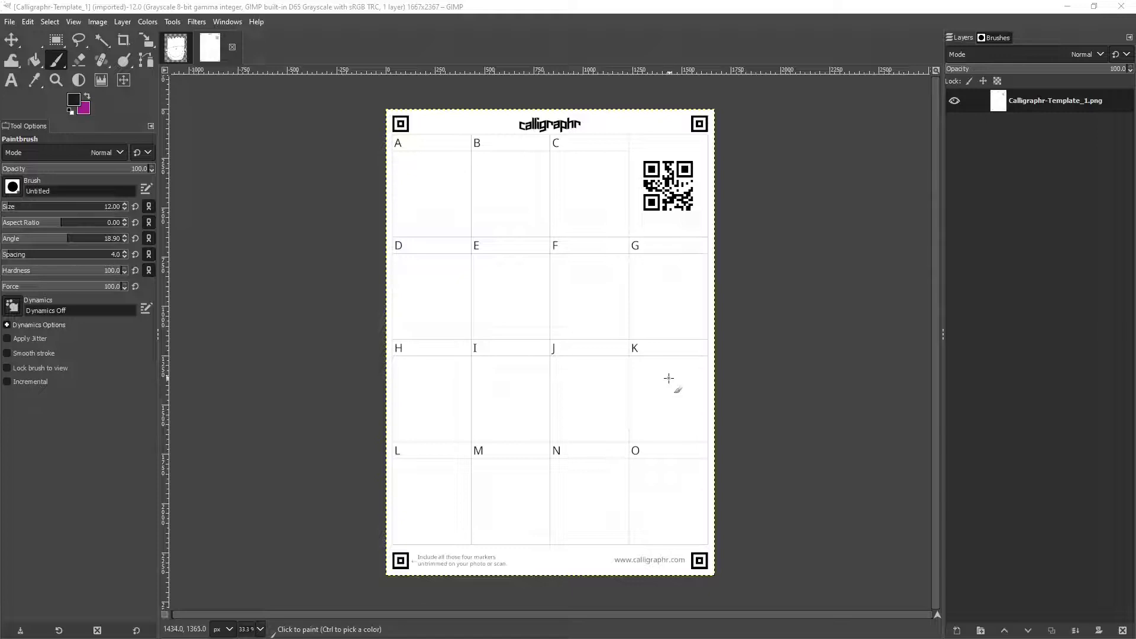
Step: Copy the Frankenstein drawing and paste it into the template as a new layer
click(174, 53)
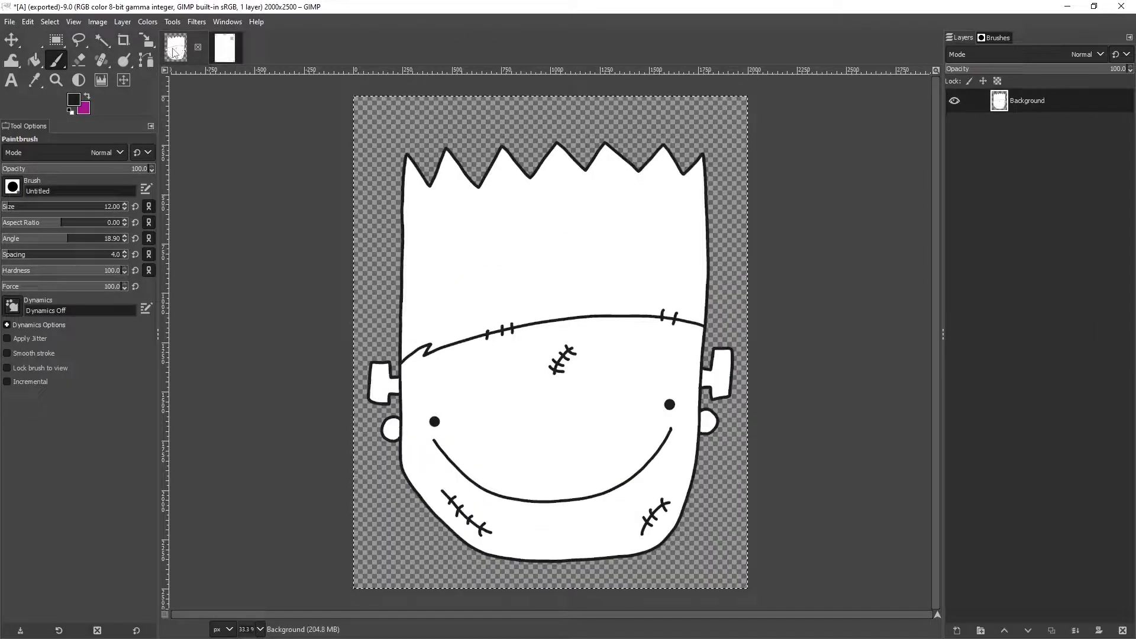
key(ctrl+c)
click(236, 44)
key(ctrl+v)
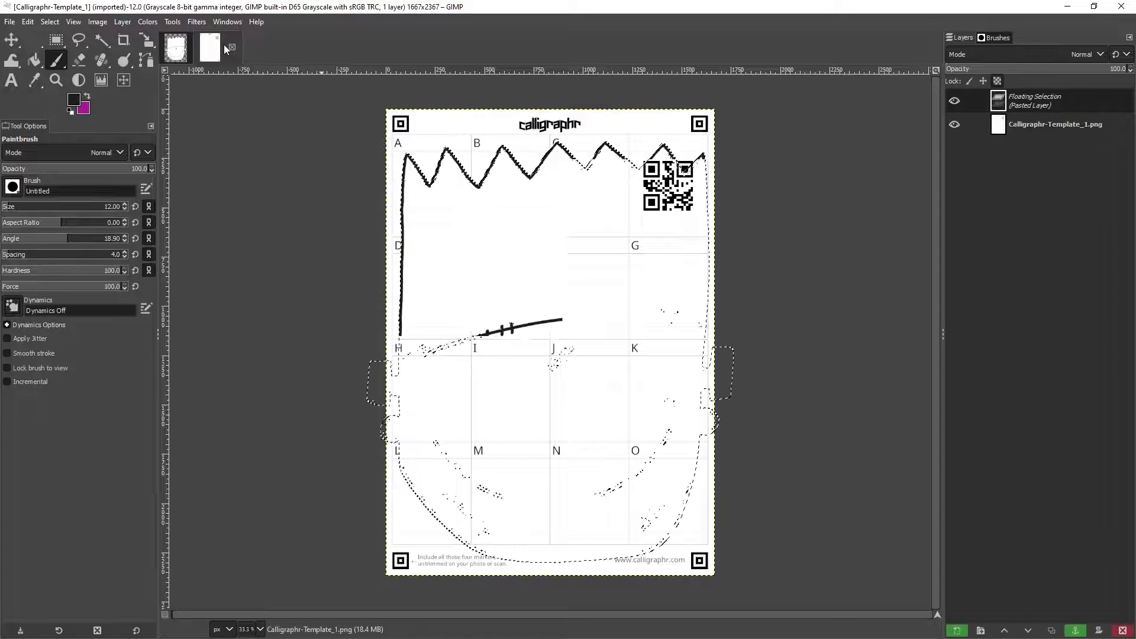
click(957, 631)
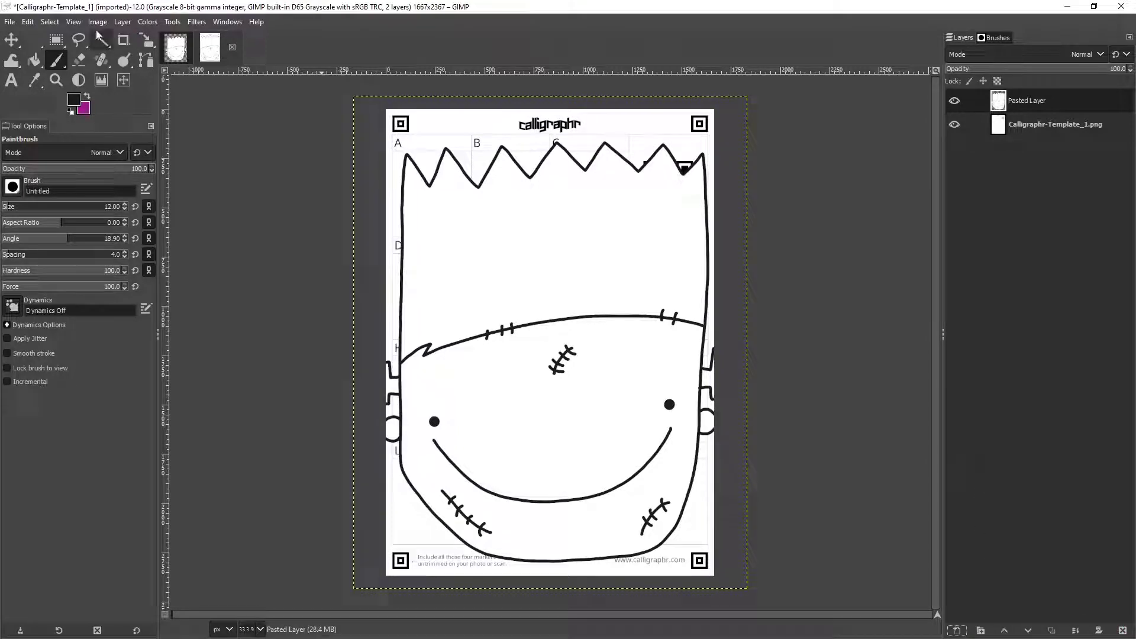
Step: Reset the colours and swap them so white is the foreground for Bucket Fill
key(shift+b)
key(d)
key(x)
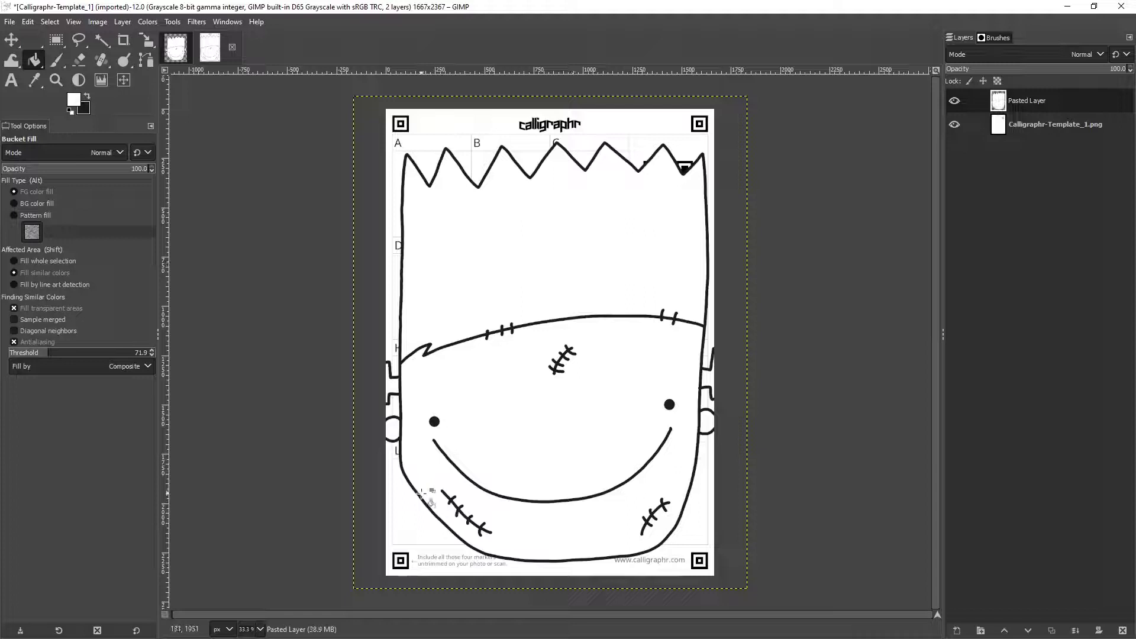
key(shift+s)
Step: Scale the pasted Frankenstein down to about 288×360 and centre it inside cell A
click(580, 207)
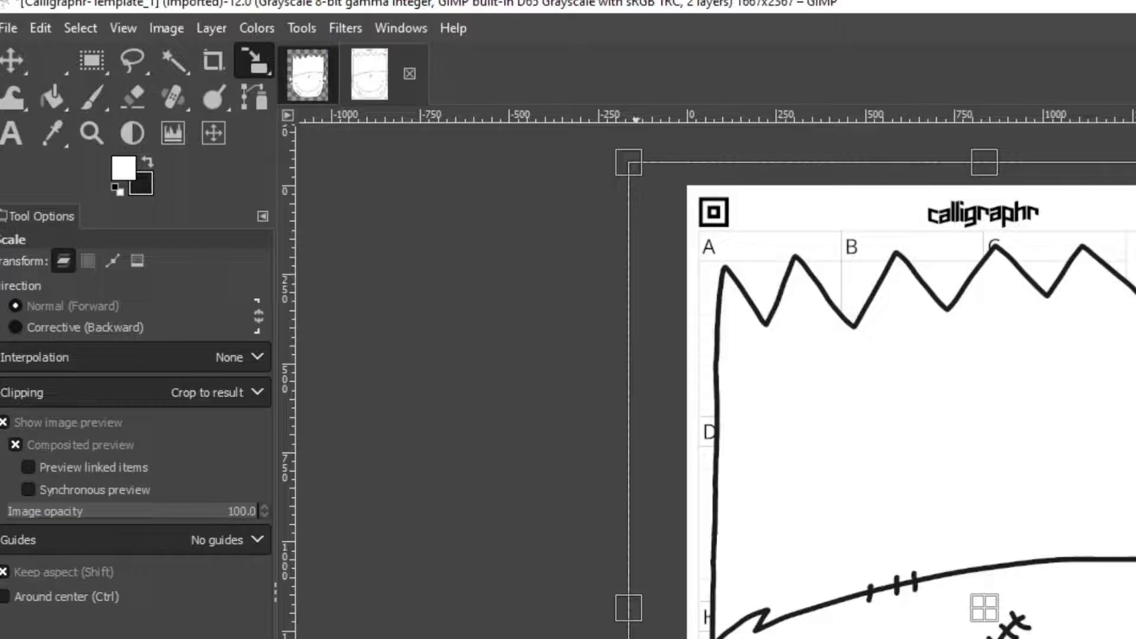
drag(354, 589, 437, 485)
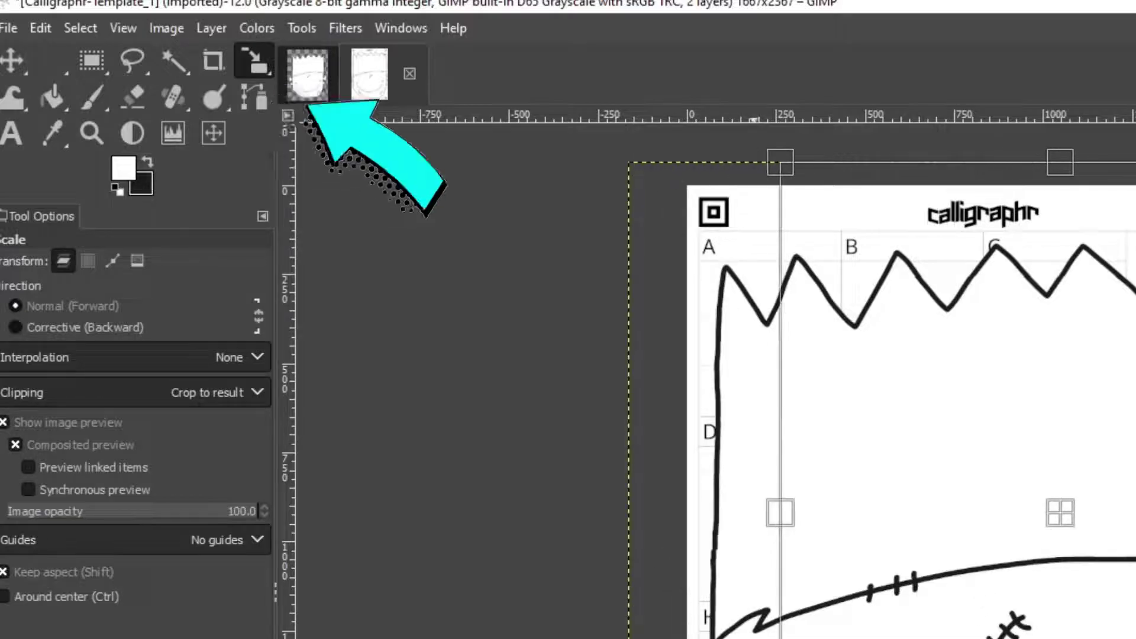
drag(1060, 513, 951, 419)
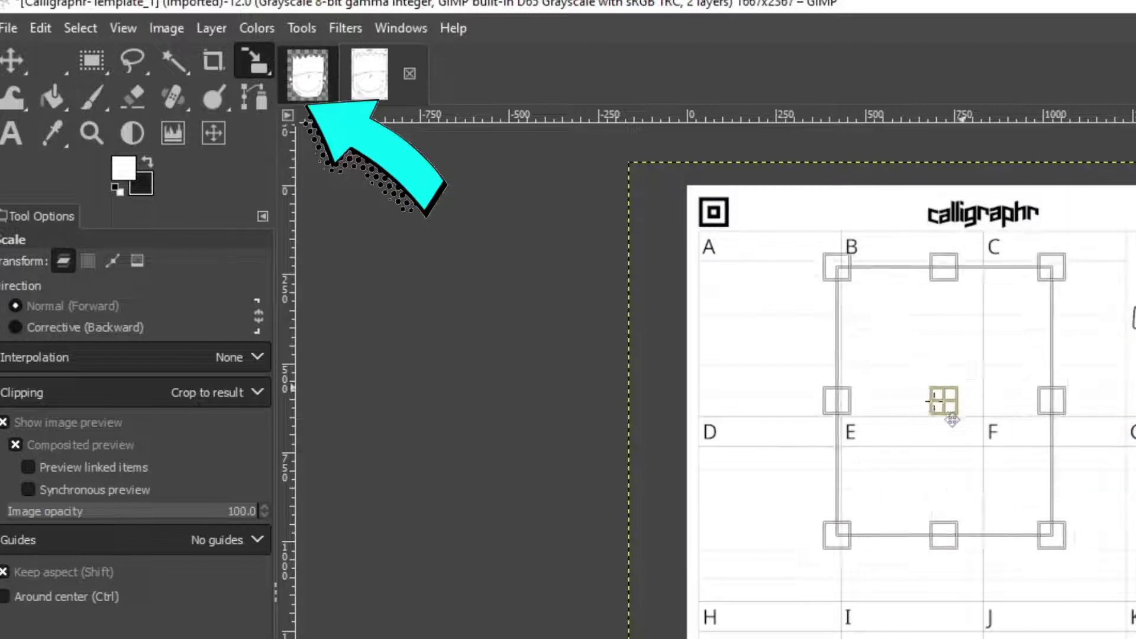
scroll(946, 494, up, 3)
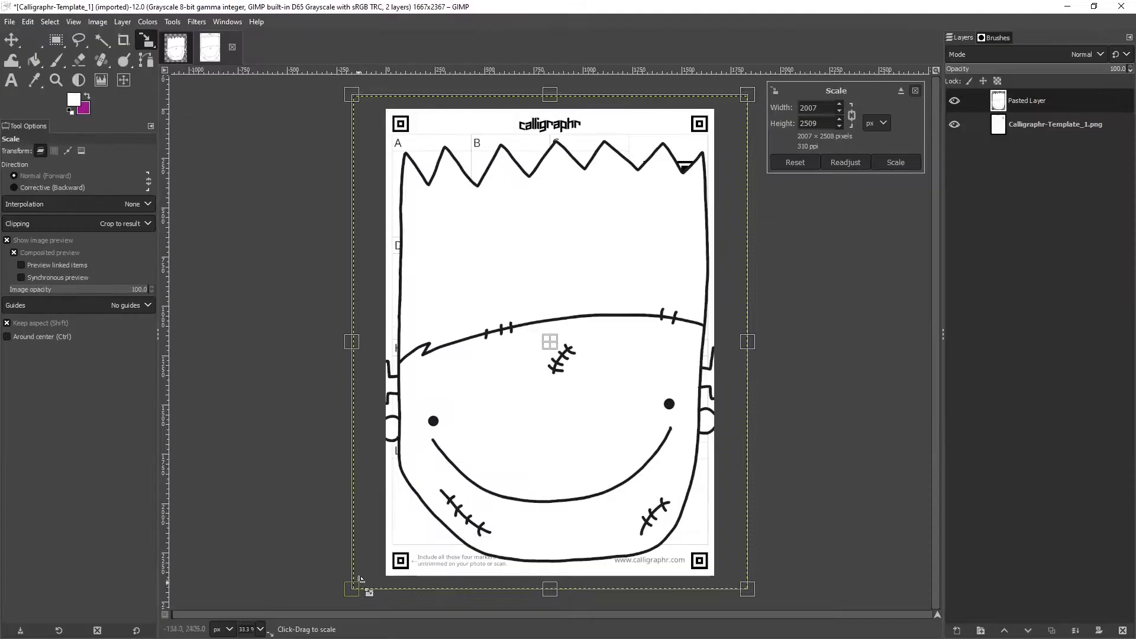
drag(400, 621, 534, 355)
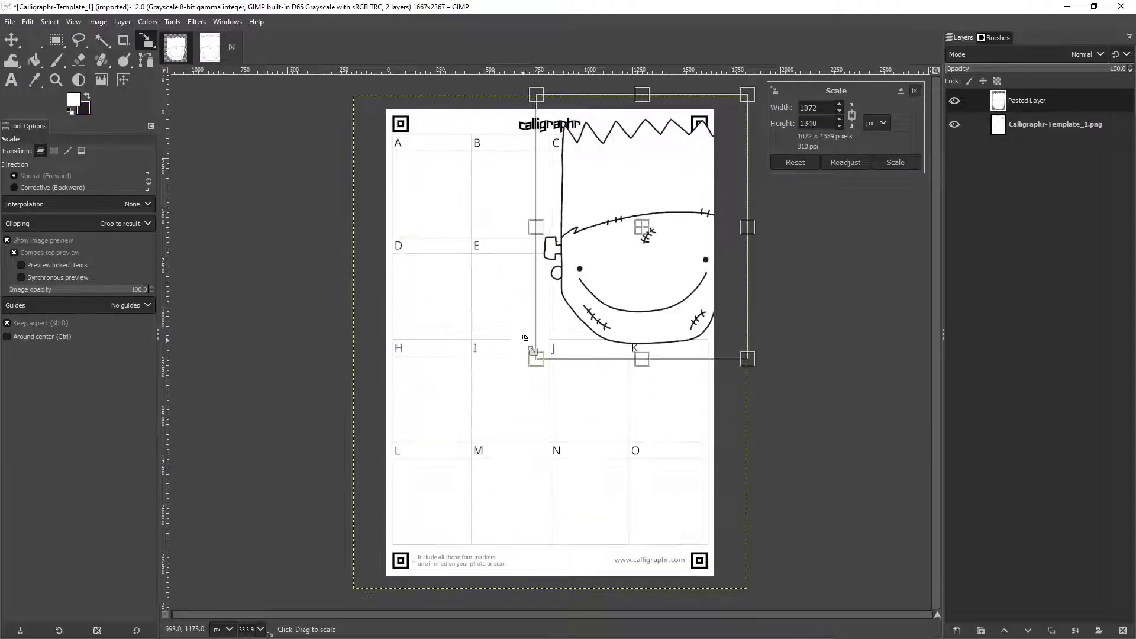
drag(643, 229, 507, 254)
drag(613, 384, 465, 210)
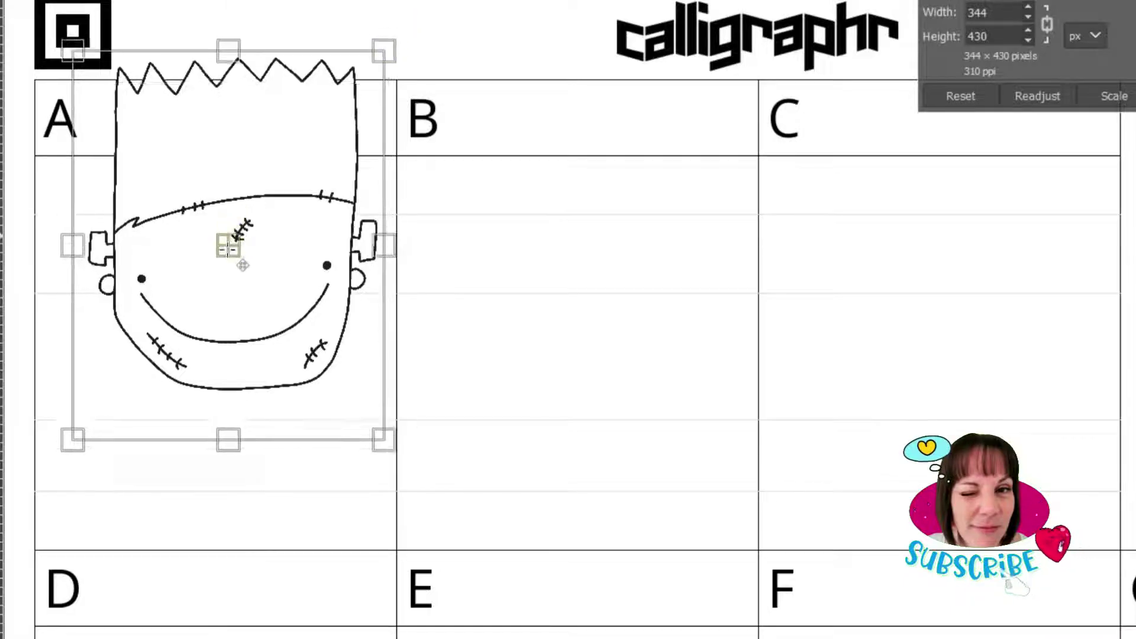
drag(242, 265, 235, 333)
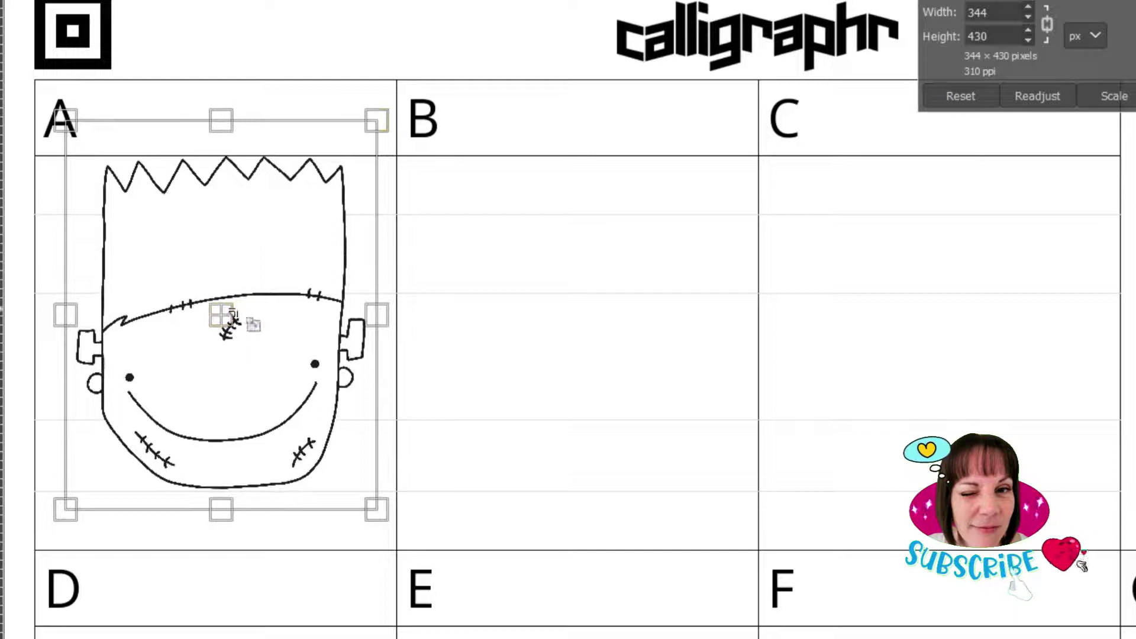
drag(376, 121, 324, 186)
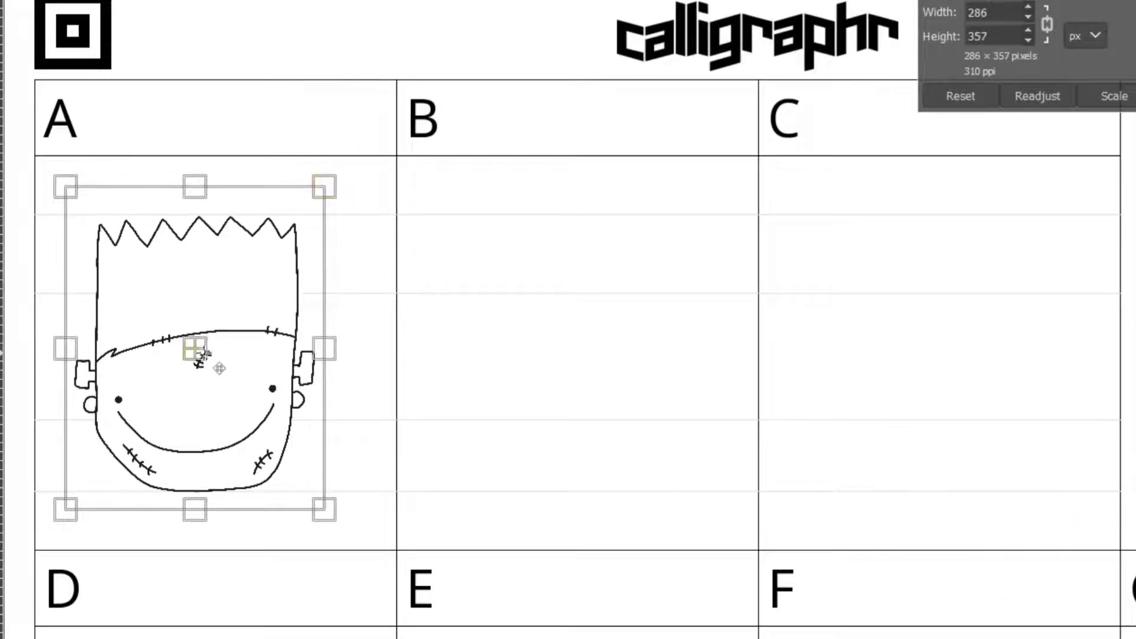
drag(200, 352, 220, 353)
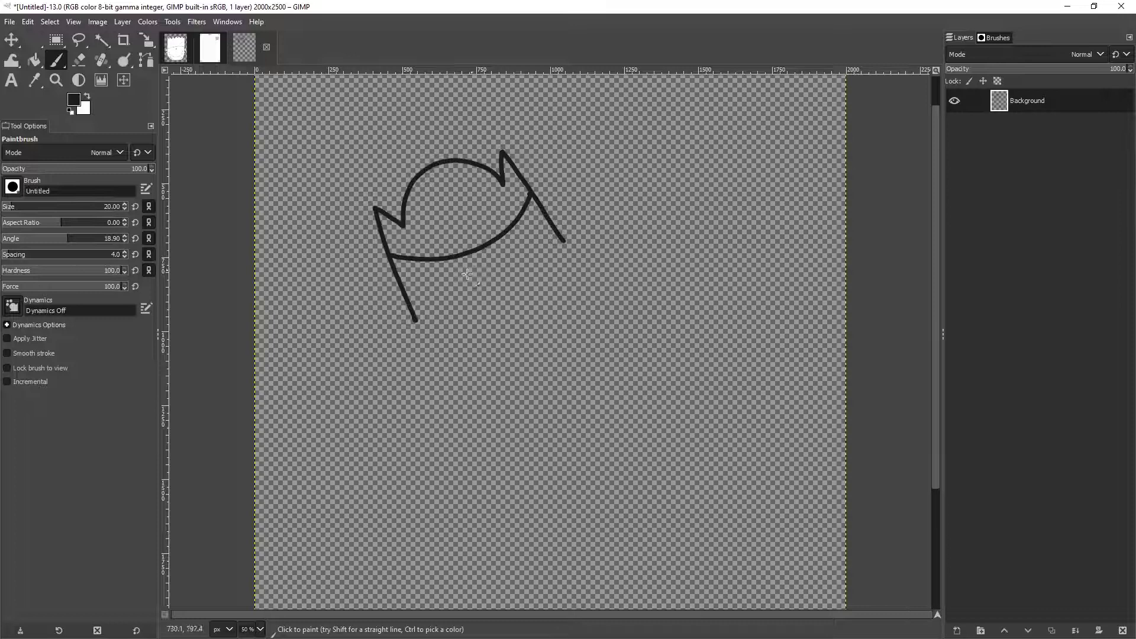
Step: Add more bat outline strokes, including a wavy downward curve and the wing's scalloped edges
mouse_move(409, 302)
mouse_down()
mouse_move(551, 249)
mouse_move(370, 324)
mouse_move(283, 500)
mouse_up()
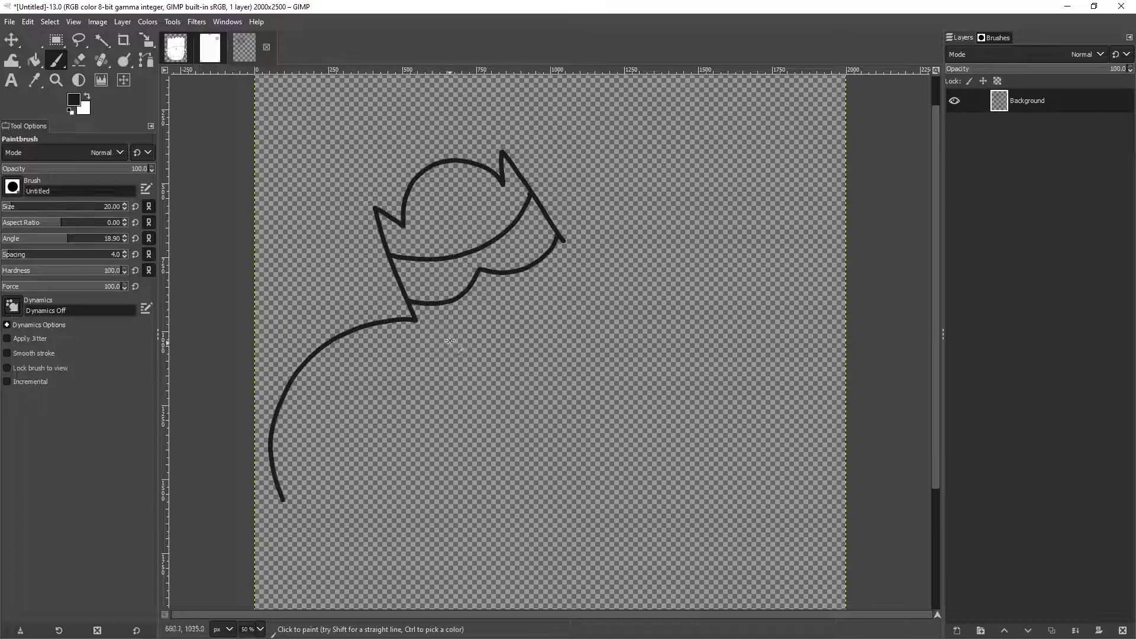
drag(427, 336, 355, 381)
key(ctrl+z)
mouse_move(424, 335)
mouse_down()
mouse_move(411, 400)
mouse_move(337, 441)
mouse_move(283, 503)
mouse_up()
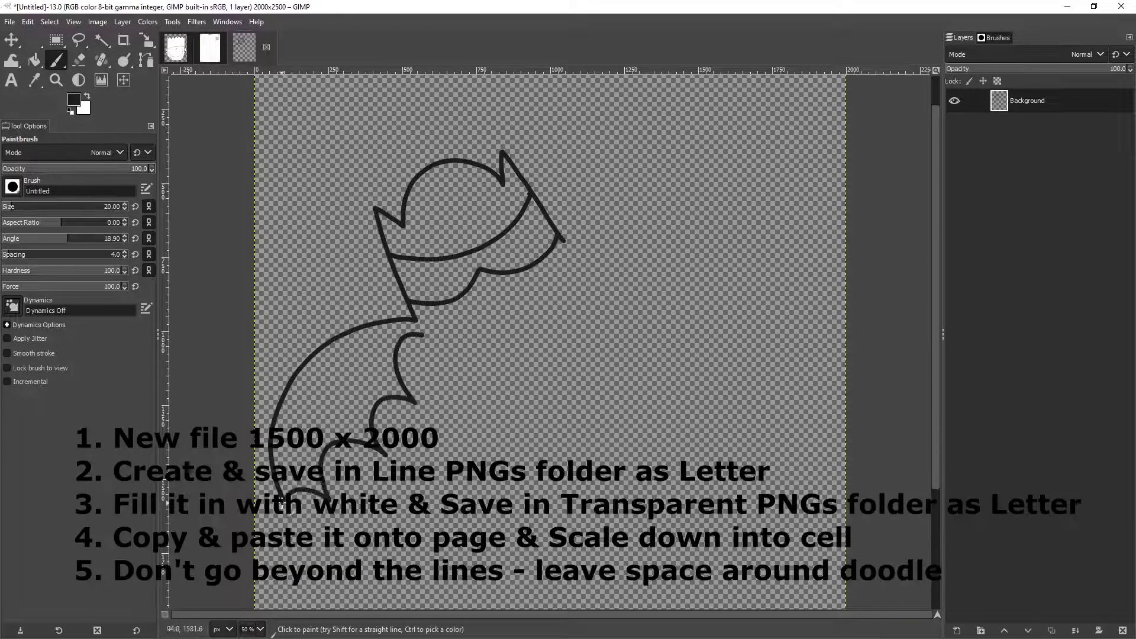
mouse_move(442, 357)
mouse_down()
mouse_move(491, 386)
mouse_move(479, 426)
mouse_up()
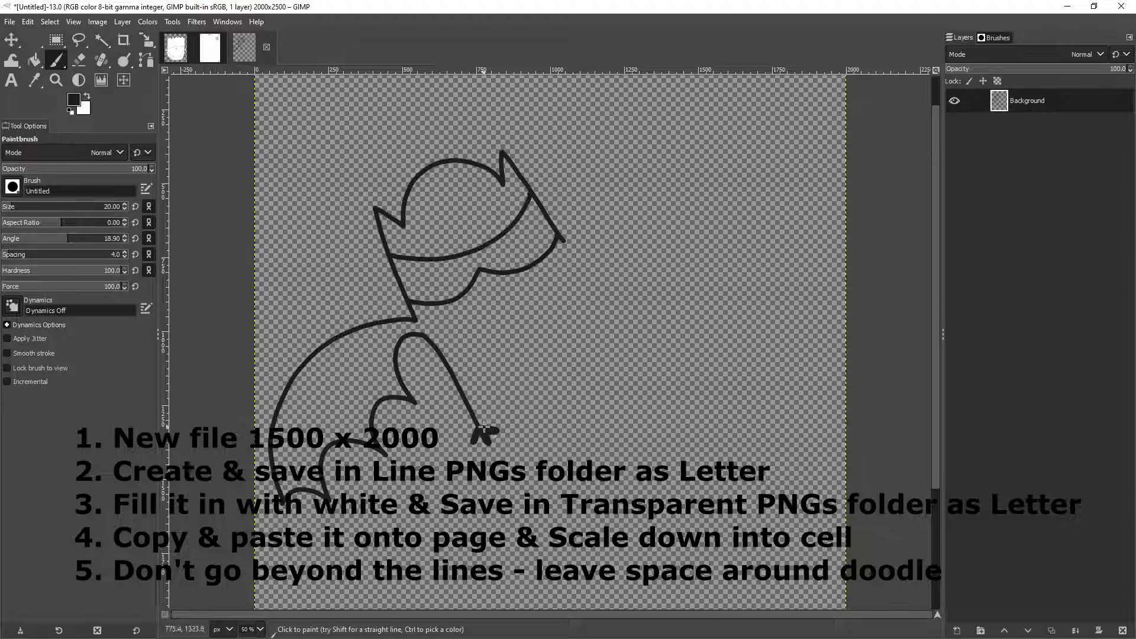
mouse_move(564, 241)
mouse_down()
mouse_move(799, 145)
mouse_move(825, 172)
mouse_up()
mouse_move(577, 253)
mouse_down()
mouse_move(647, 269)
mouse_move(823, 177)
mouse_up()
scroll(846, 207, up, 2)
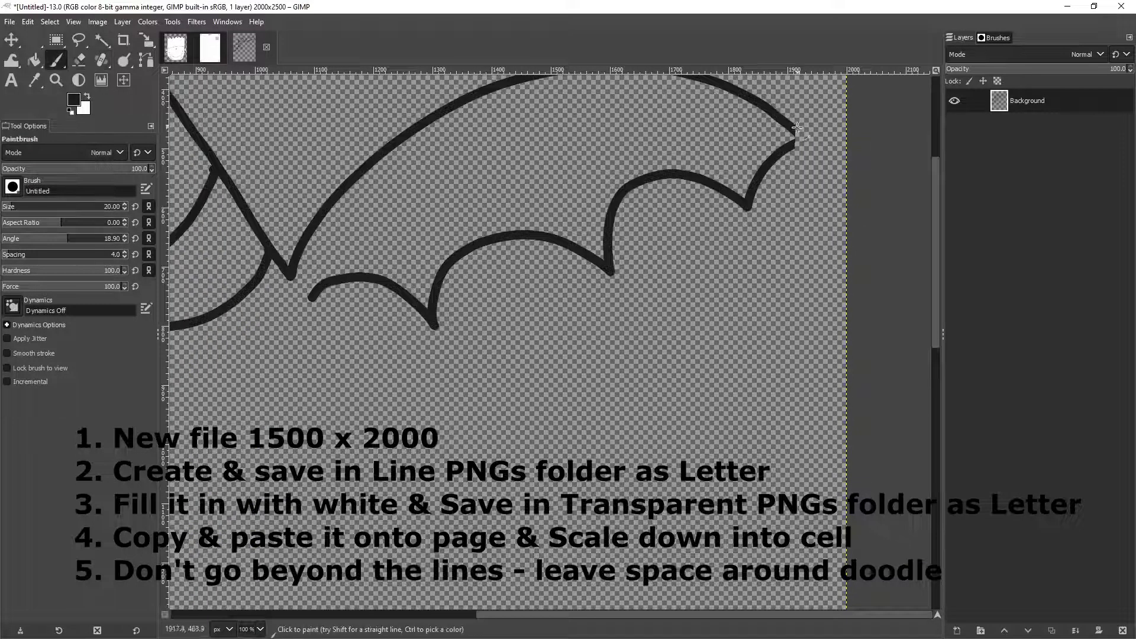
scroll(795, 130, down, 3)
scroll(795, 130, left, 5)
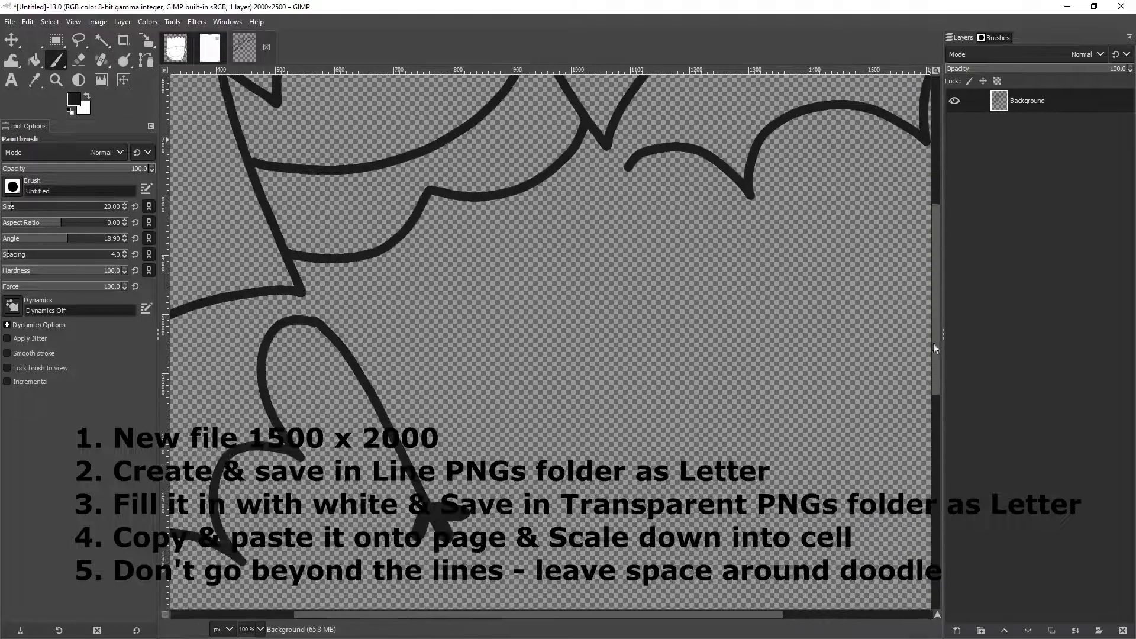
mouse_move(629, 159)
mouse_down()
mouse_move(621, 190)
mouse_move(725, 397)
mouse_move(714, 402)
mouse_up()
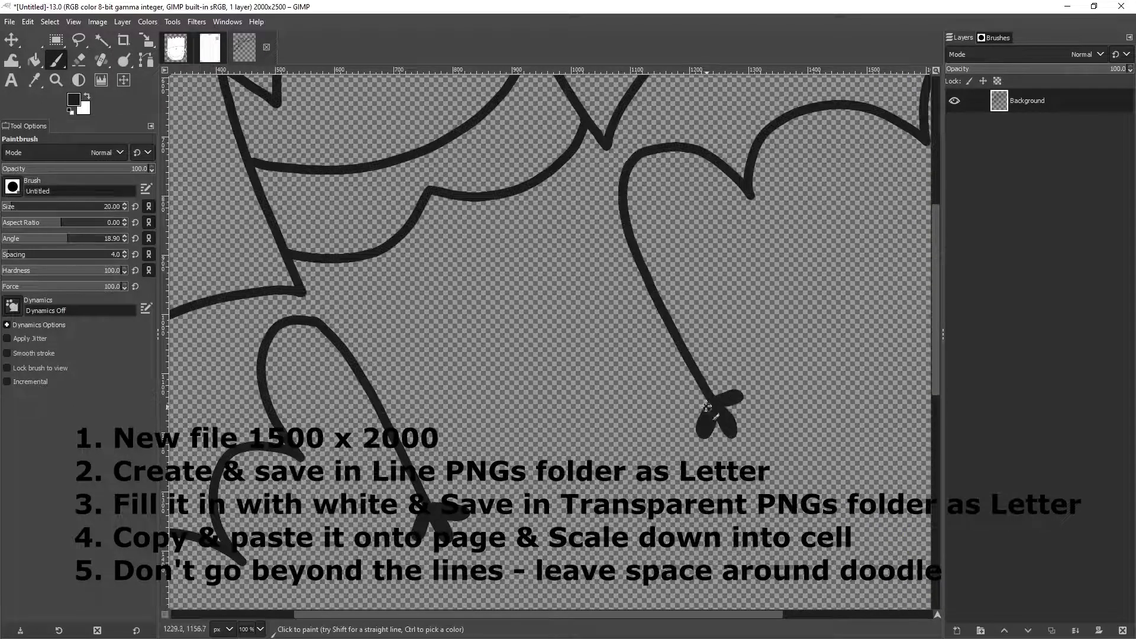
scroll(440, 467, down, 3)
scroll(421, 499, up, 4)
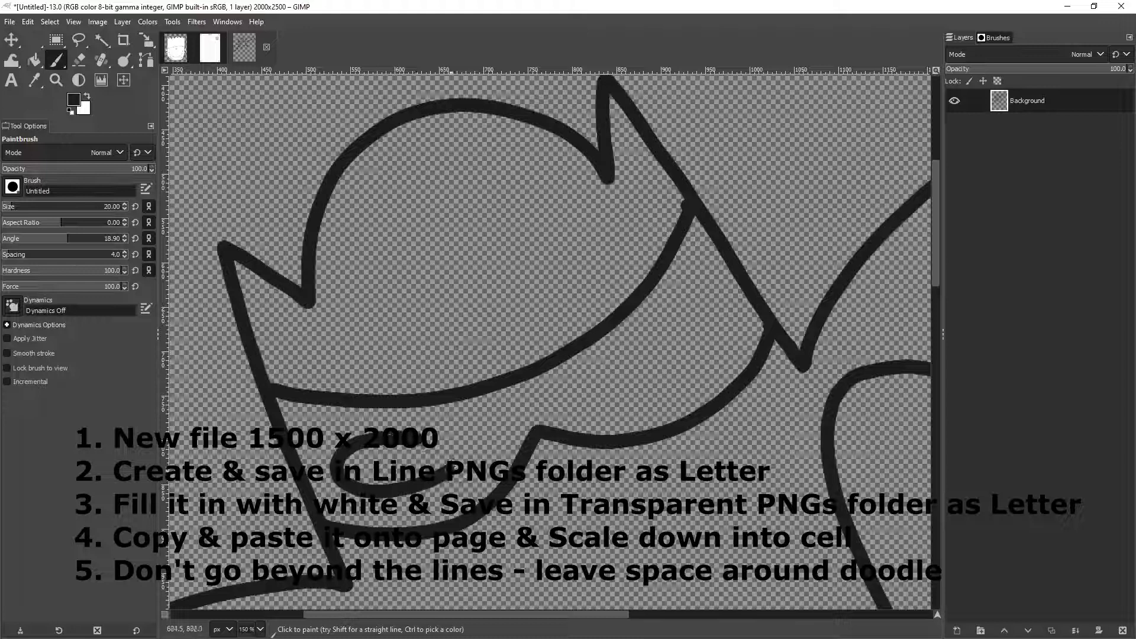
Step: Fill the mask lenses dark and erase a white oval highlight in the left lens
mouse_move(455, 466)
mouse_down()
mouse_move(468, 414)
mouse_move(367, 417)
mouse_move(279, 401)
mouse_move(332, 503)
mouse_move(390, 453)
mouse_move(667, 294)
mouse_move(738, 310)
mouse_move(722, 361)
mouse_move(515, 431)
mouse_move(375, 527)
mouse_up()
key(bracketright)
key(bracketright)
key(bracketright)
key(shift+e)
click(688, 221)
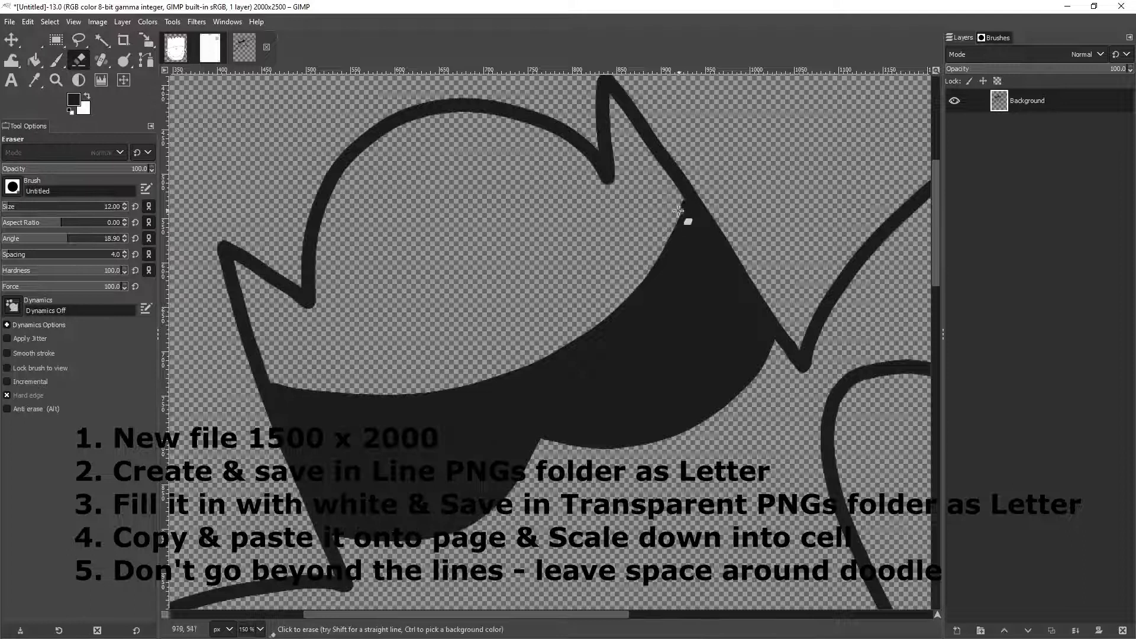
key(bracketright)
key(bracketright)
mouse_move(467, 441)
mouse_down()
mouse_move(434, 438)
mouse_move(385, 479)
mouse_move(456, 467)
mouse_up()
mouse_move(577, 399)
mouse_down()
mouse_move(691, 305)
mouse_move(645, 385)
mouse_move(730, 317)
mouse_move(717, 335)
mouse_up()
key(ctrl+z)
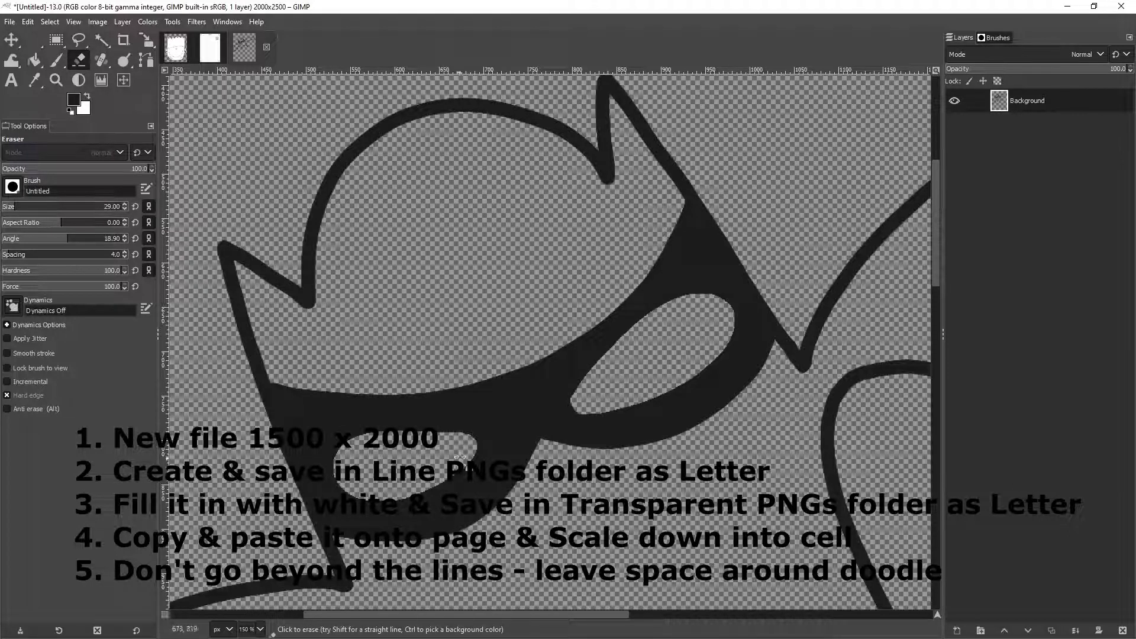
drag(460, 458, 489, 419)
click(135, 206)
Step: With black paint, dot pupils into both lenses and paint a smile under the mask
key(x)
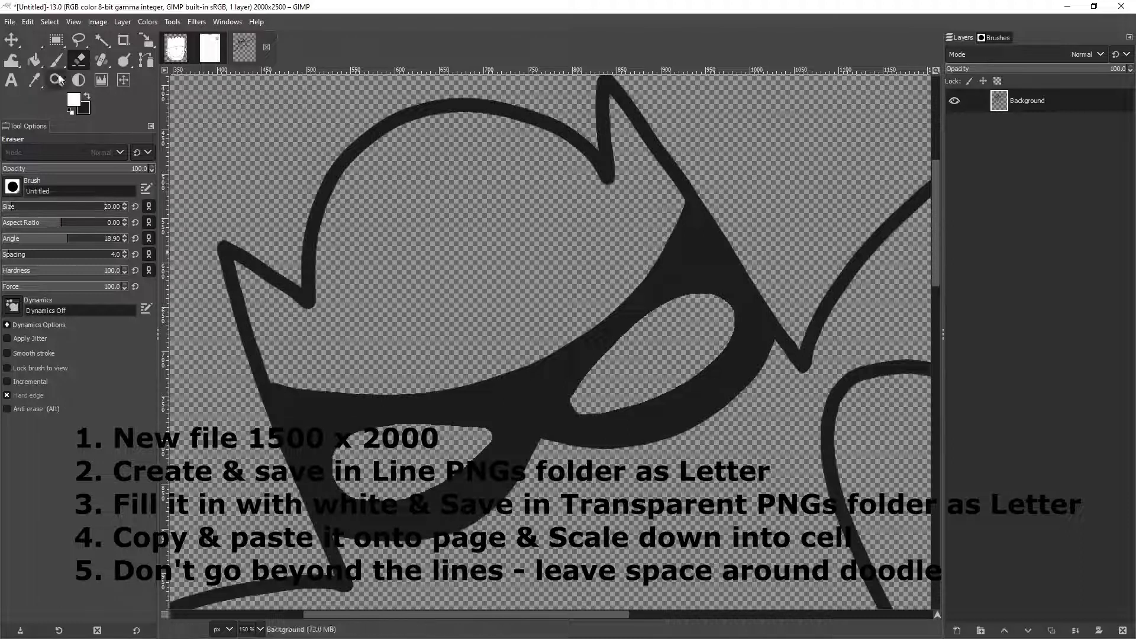
click(56, 59)
key(x)
click(381, 468)
click(674, 340)
scroll(744, 318, down, 2)
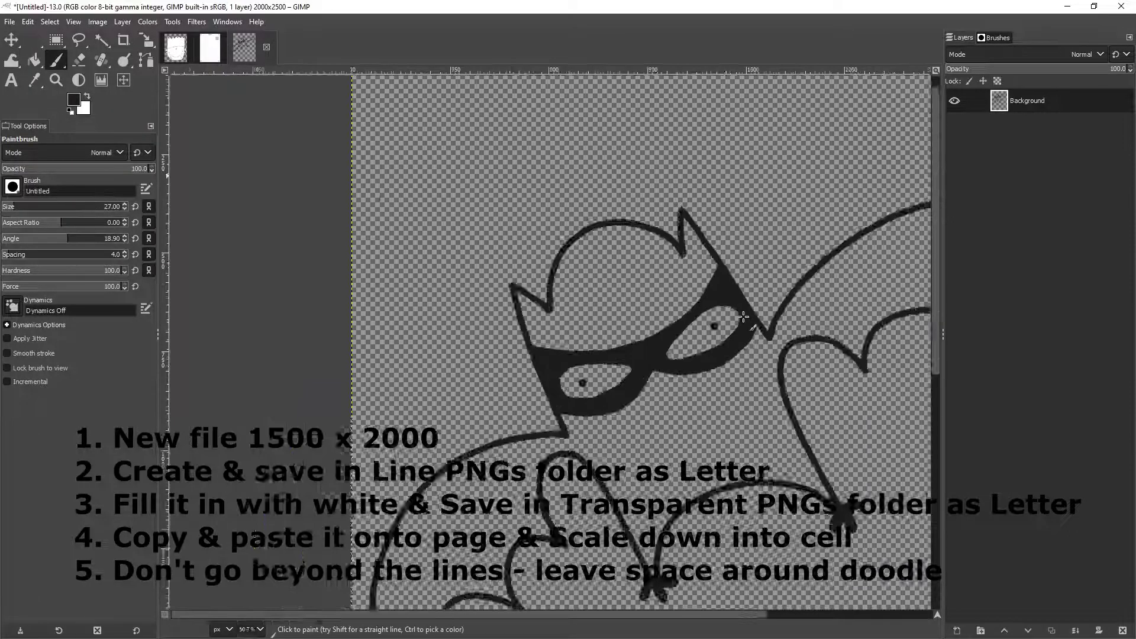
scroll(744, 318, down, 1)
mouse_move(454, 388)
mouse_down()
mouse_move(485, 409)
mouse_move(504, 378)
mouse_up()
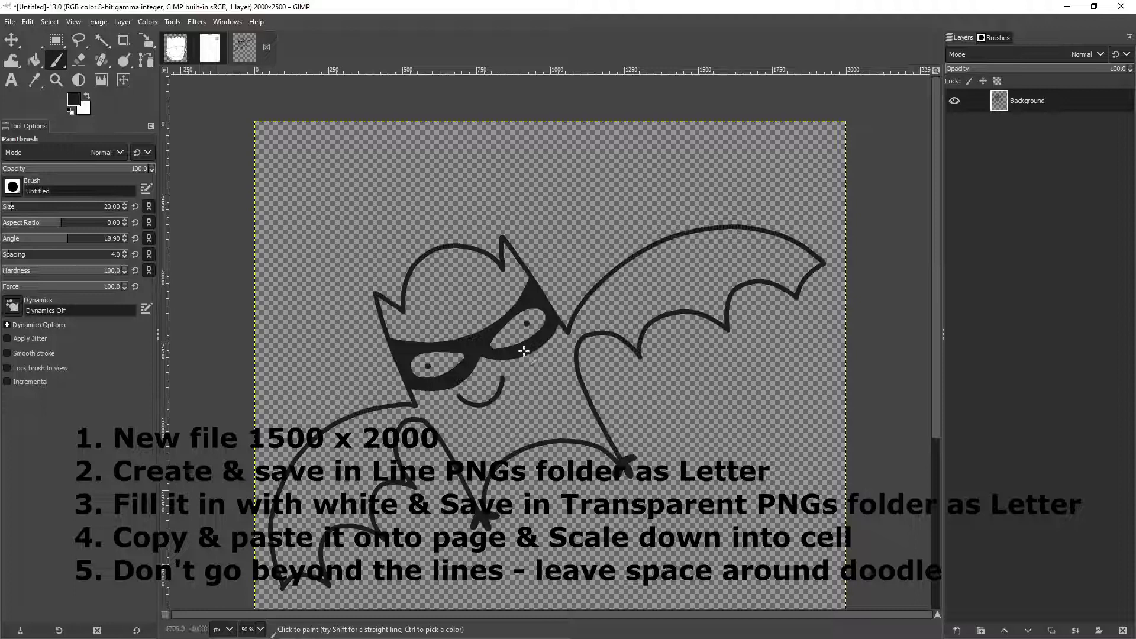
scroll(544, 355, down, 1)
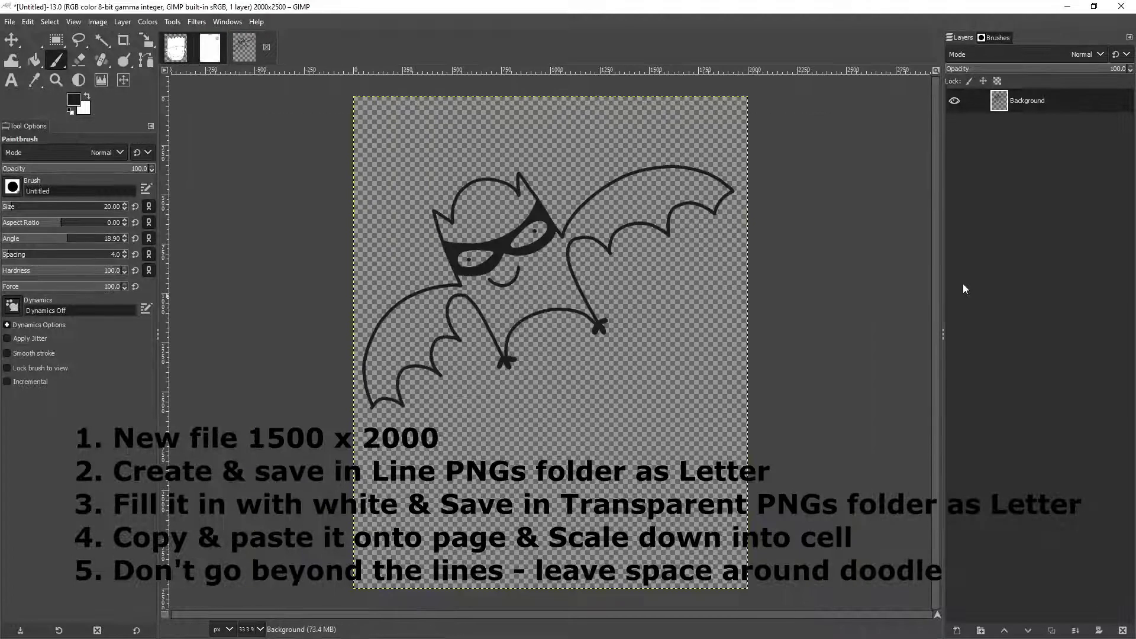
Step: Export the bat outline as B.png in the Line PNGs folder
click(15, 17)
click(36, 195)
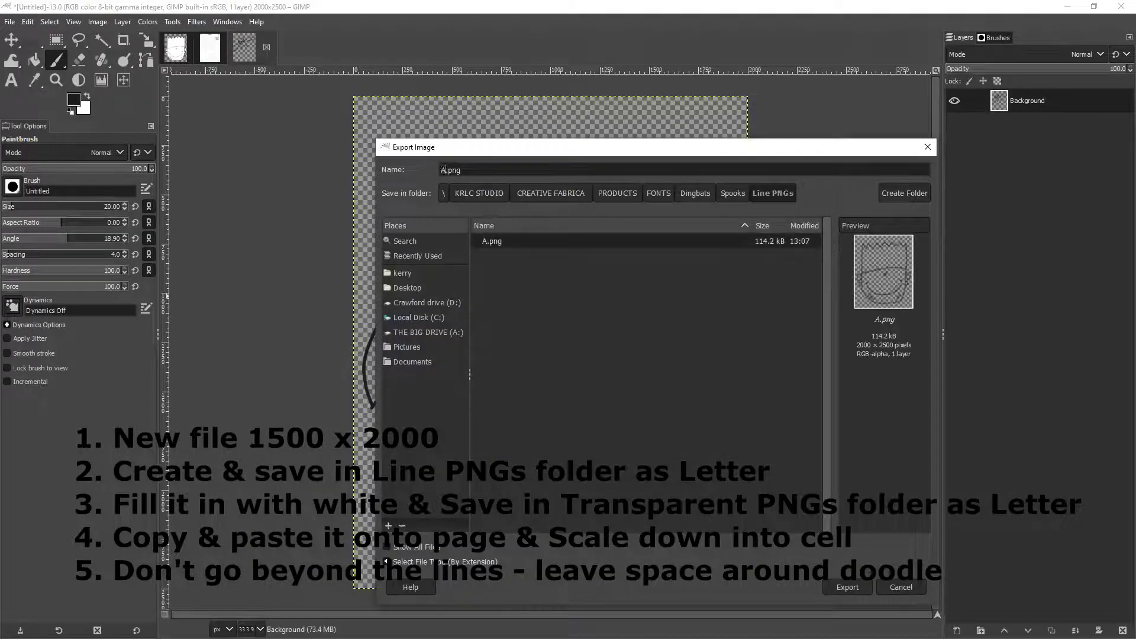
text(B)
click(847, 587)
Step: Switch to white Bucket Fill and export the filled bat as B.png in Transparent PNGs
key(x)
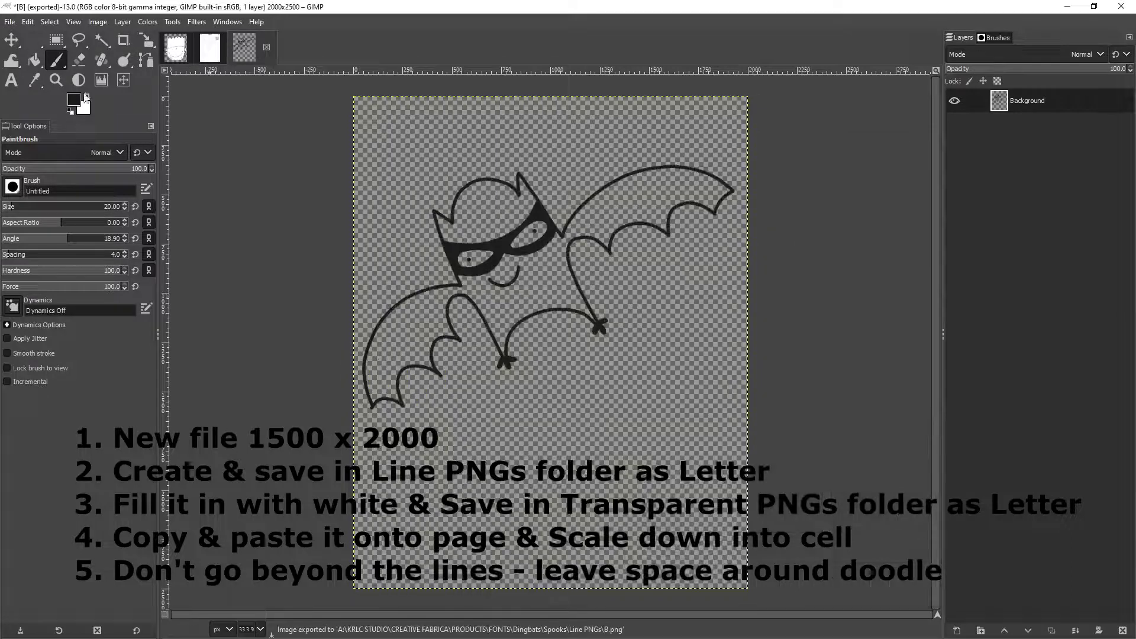
key(shift+b)
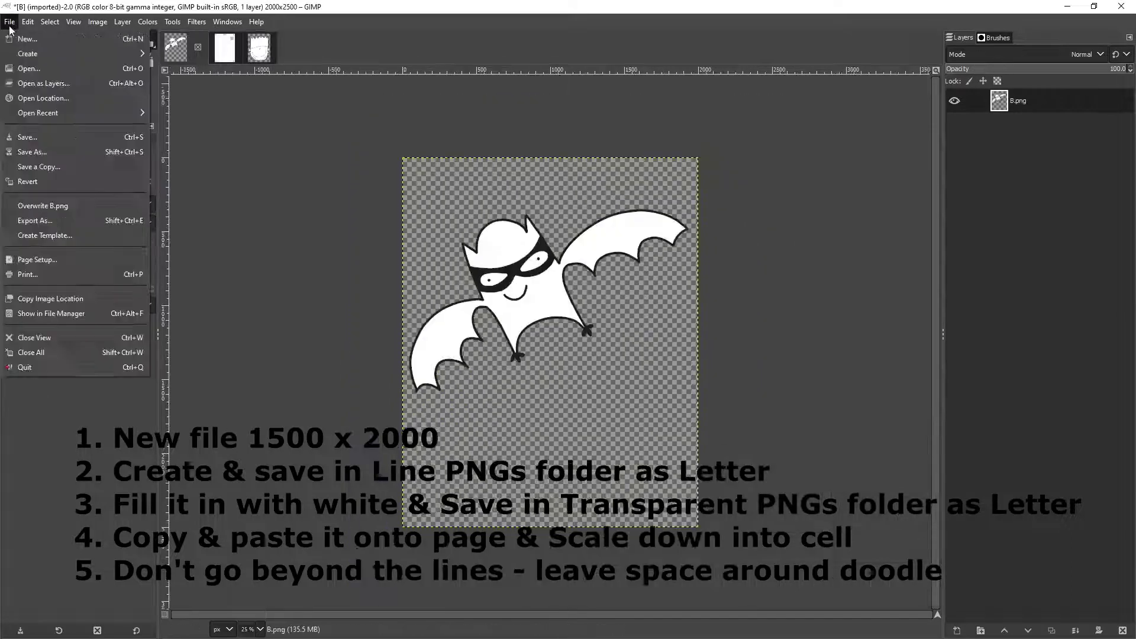
click(36, 195)
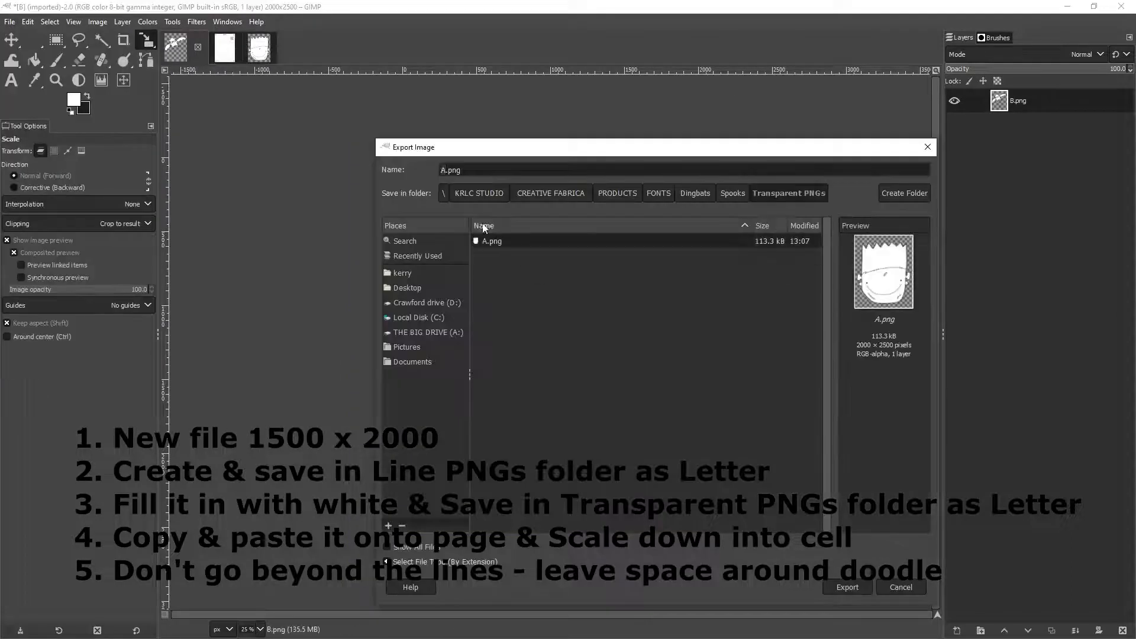
text(B)
click(847, 587)
Step: Select the whole bat image and copy it
click(50, 22)
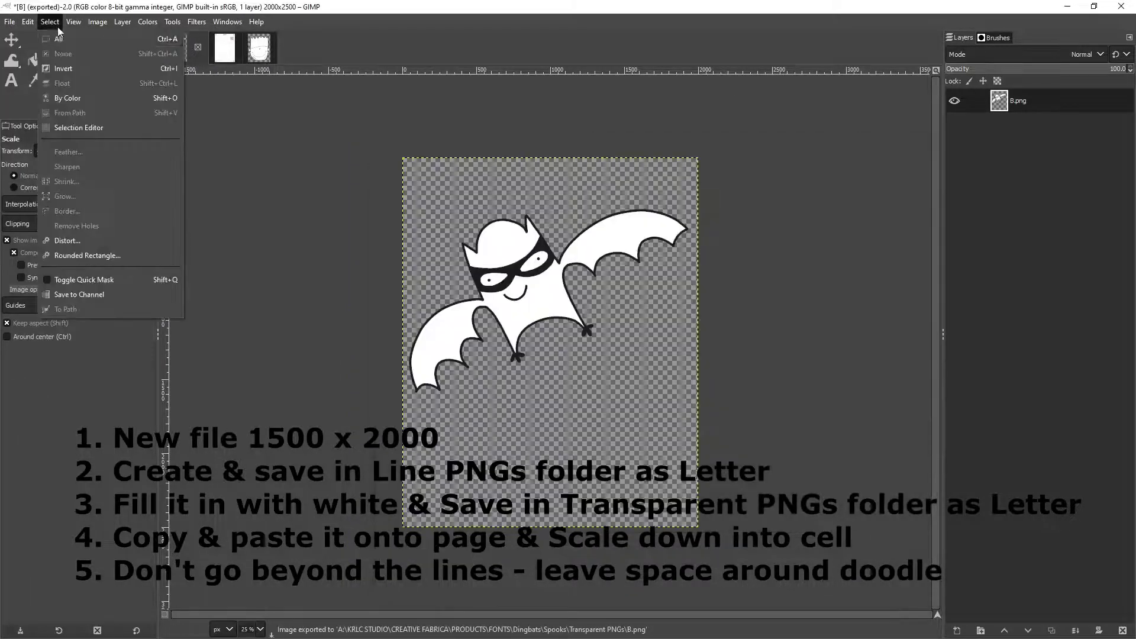
click(65, 36)
key(ctrl+c)
Step: Paste the bat into the template as a new layer and scale it down into cell B
click(225, 48)
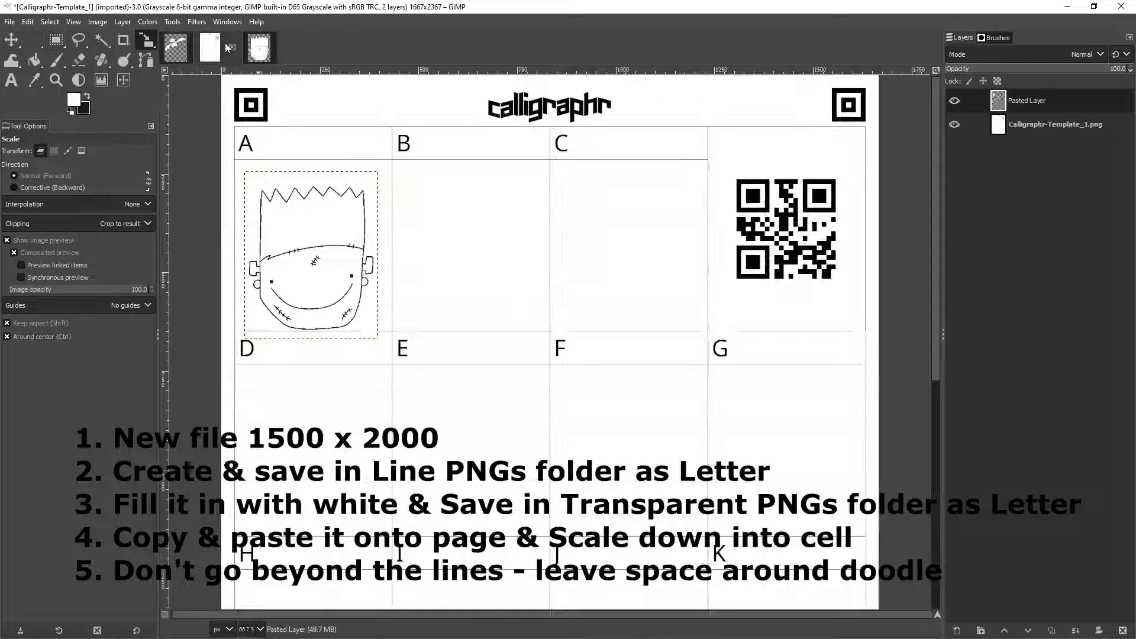
key(ctrl+v)
key(shift+ctrl+n)
drag(710, 473, 578, 254)
scroll(623, 307, up, 2)
scroll(578, 254, up, 3)
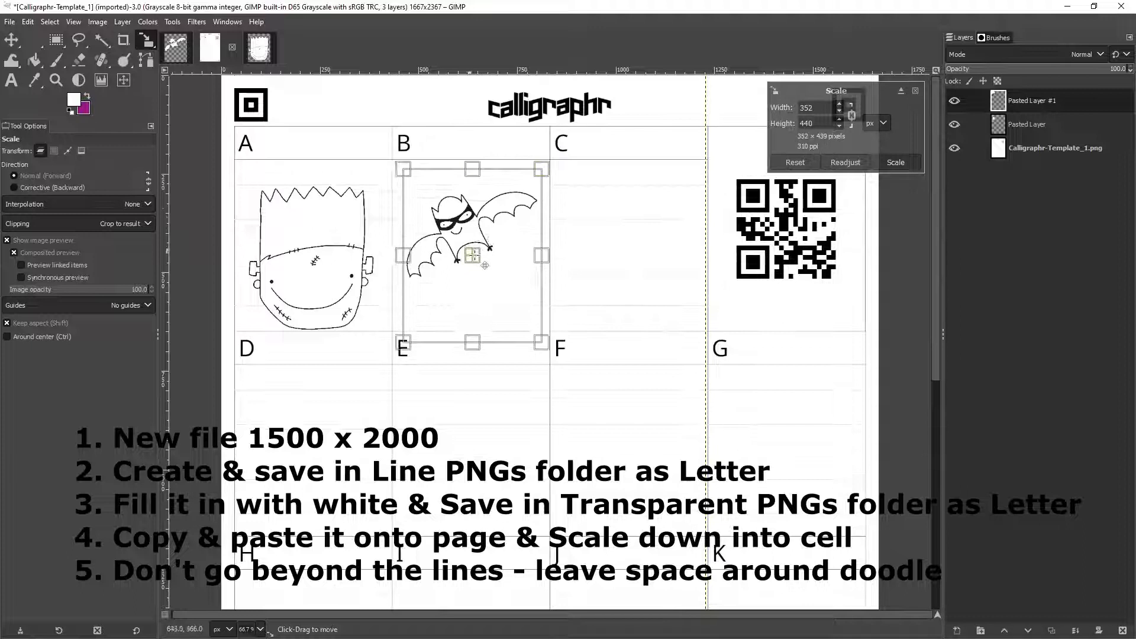
drag(570, 157, 548, 182)
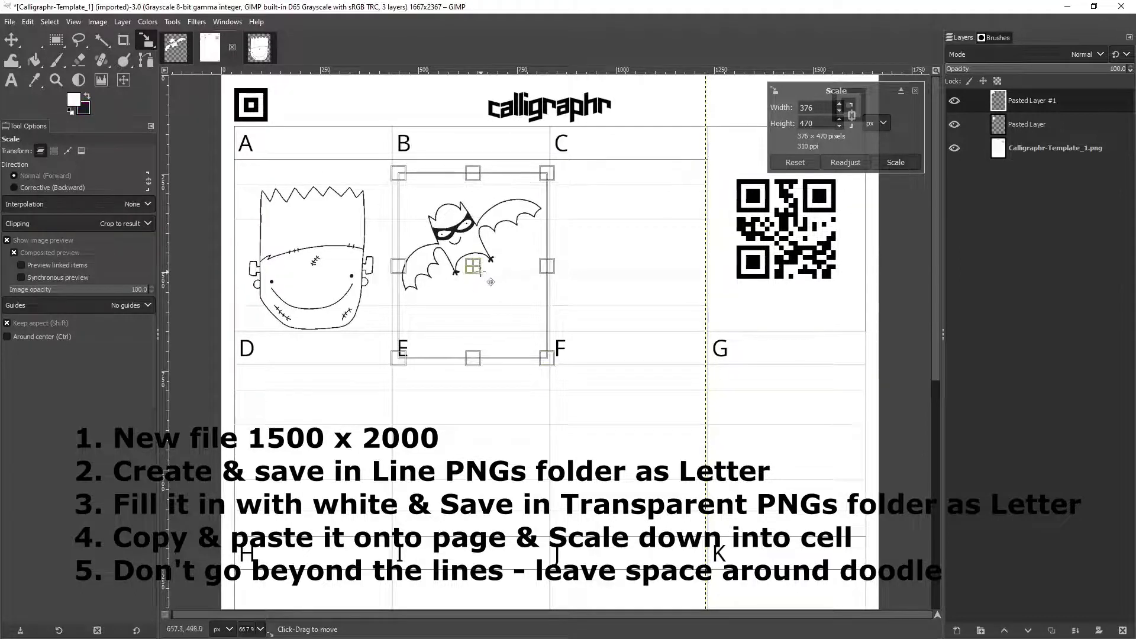
key(Return)
click(1046, 155)
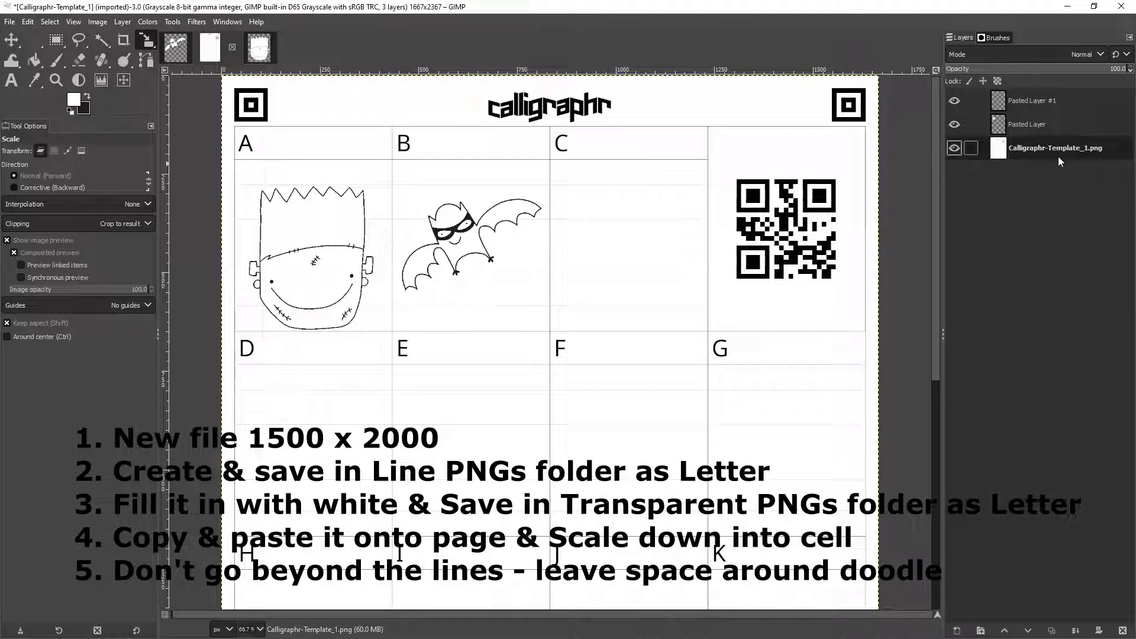
Step: Export the template over Calligraphr-Template_1.png, replacing the existing file
click(9, 22)
click(41, 225)
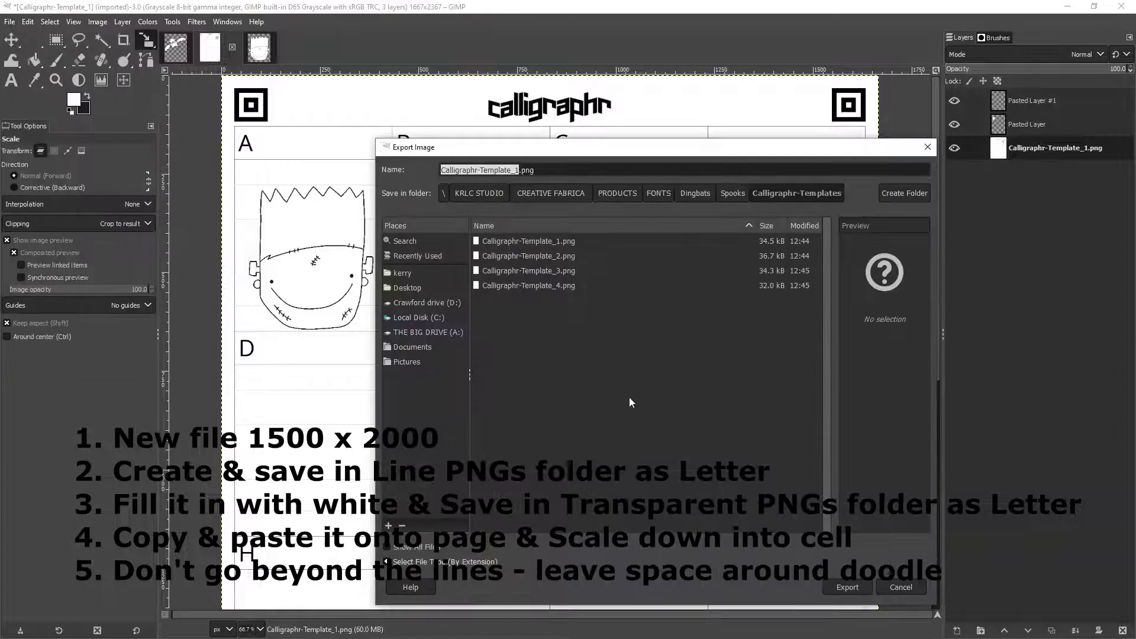
click(582, 239)
click(847, 587)
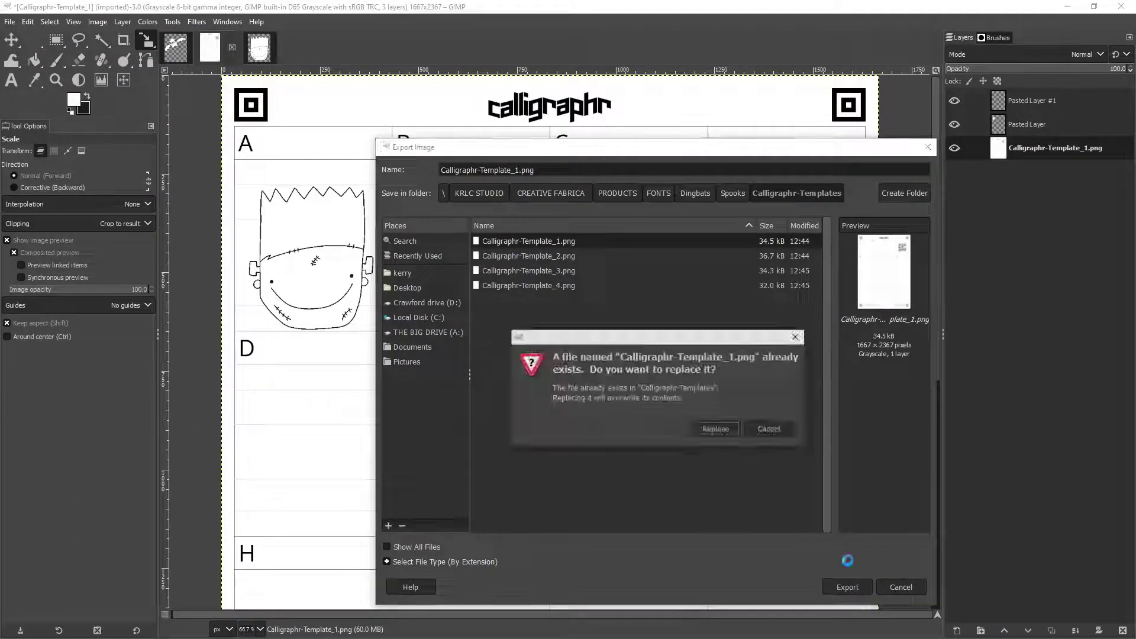
click(715, 428)
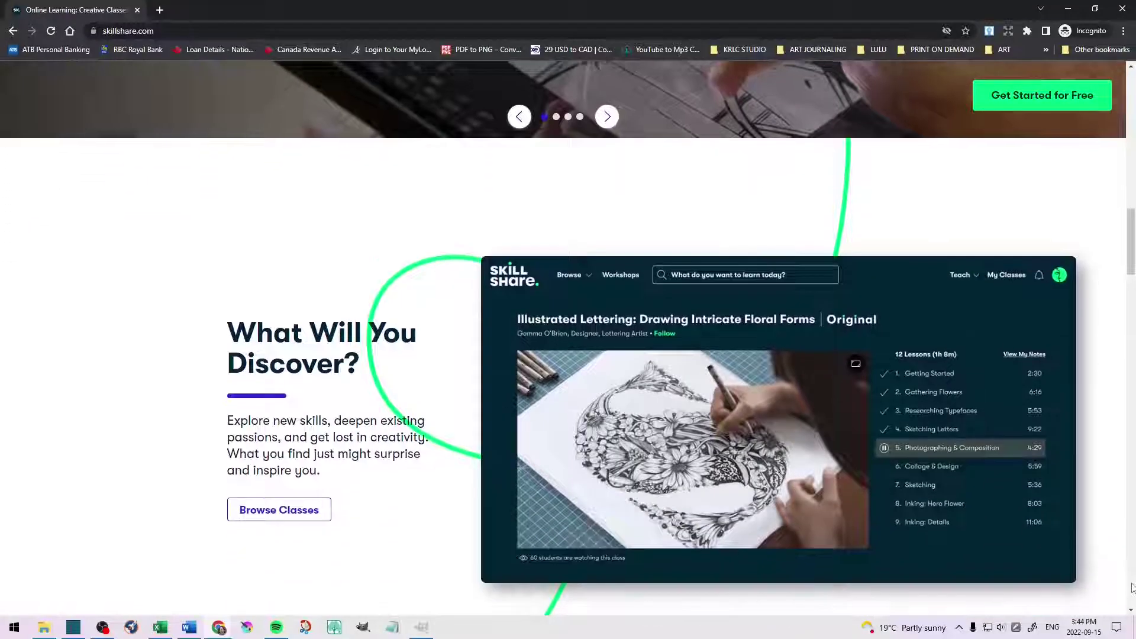
scroll(1131, 587, down, 5)
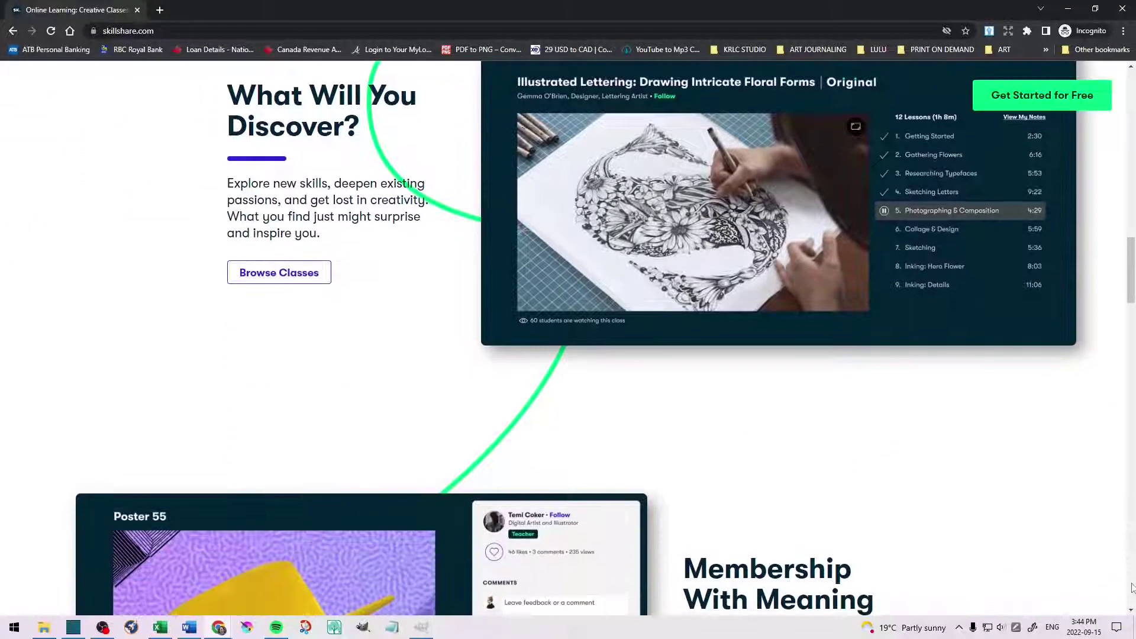
scroll(1132, 587, down, 4)
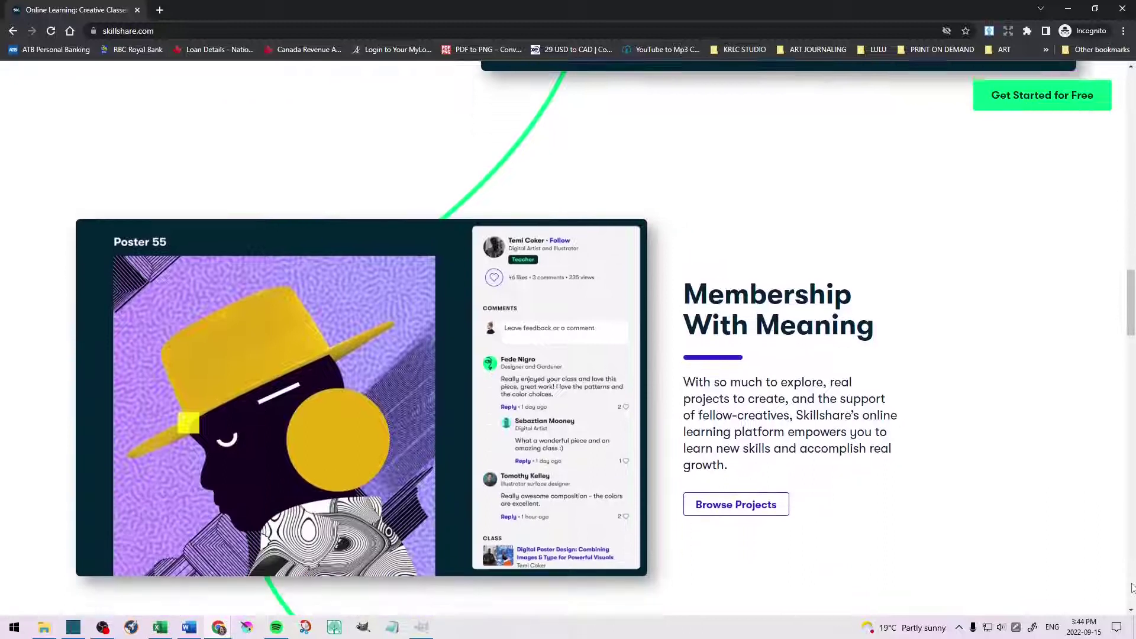
scroll(1132, 588, down, 4)
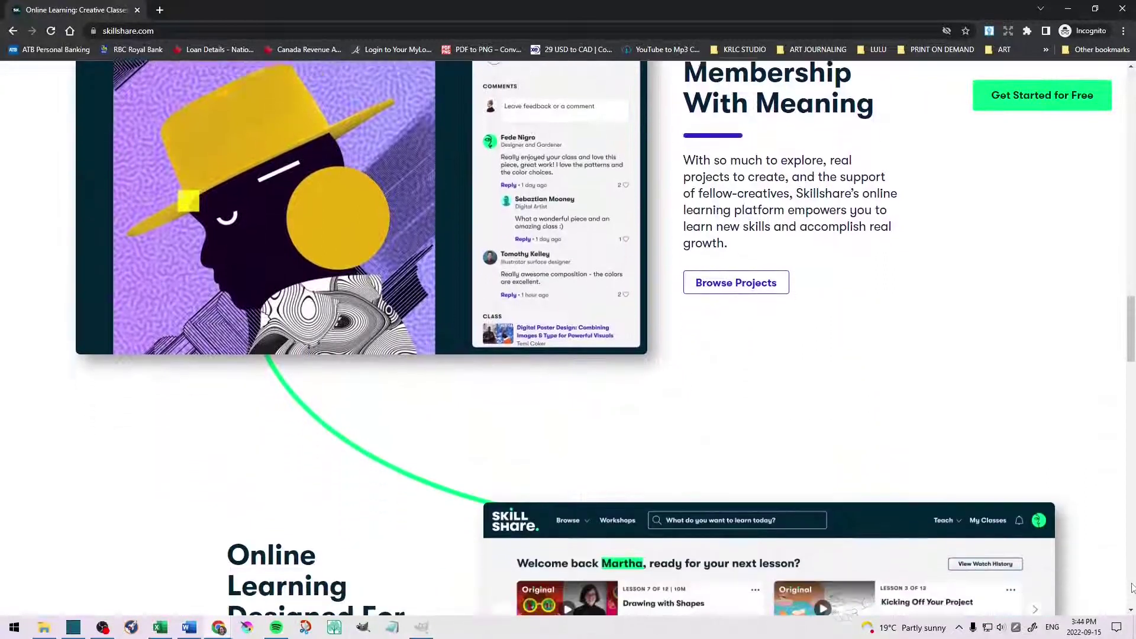
scroll(1131, 587, down, 5)
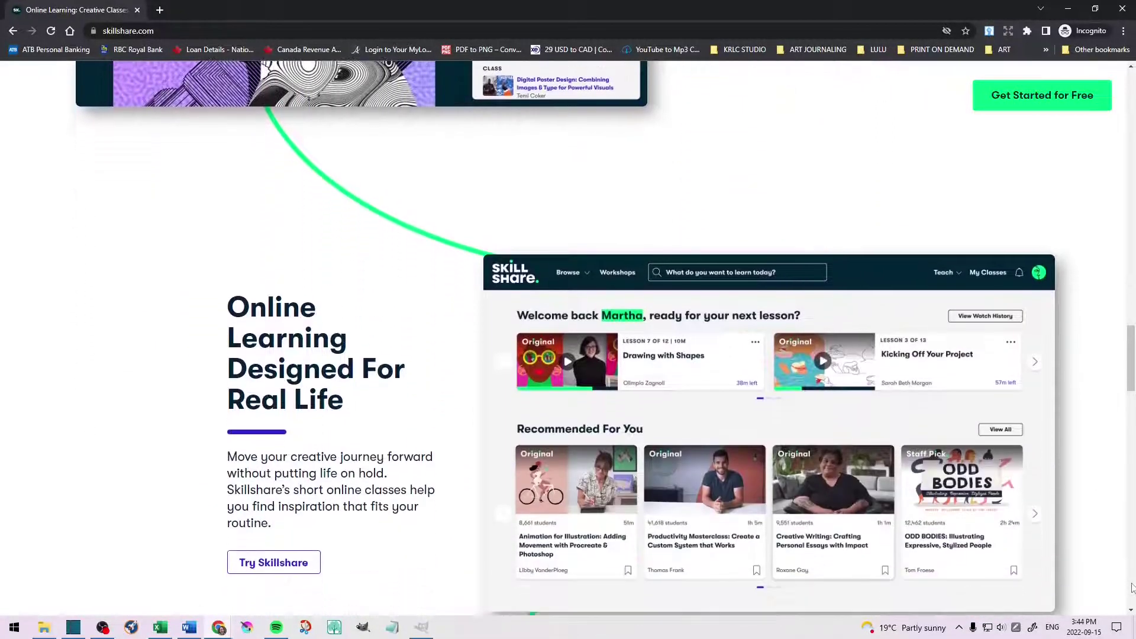
scroll(1132, 587, down, 5)
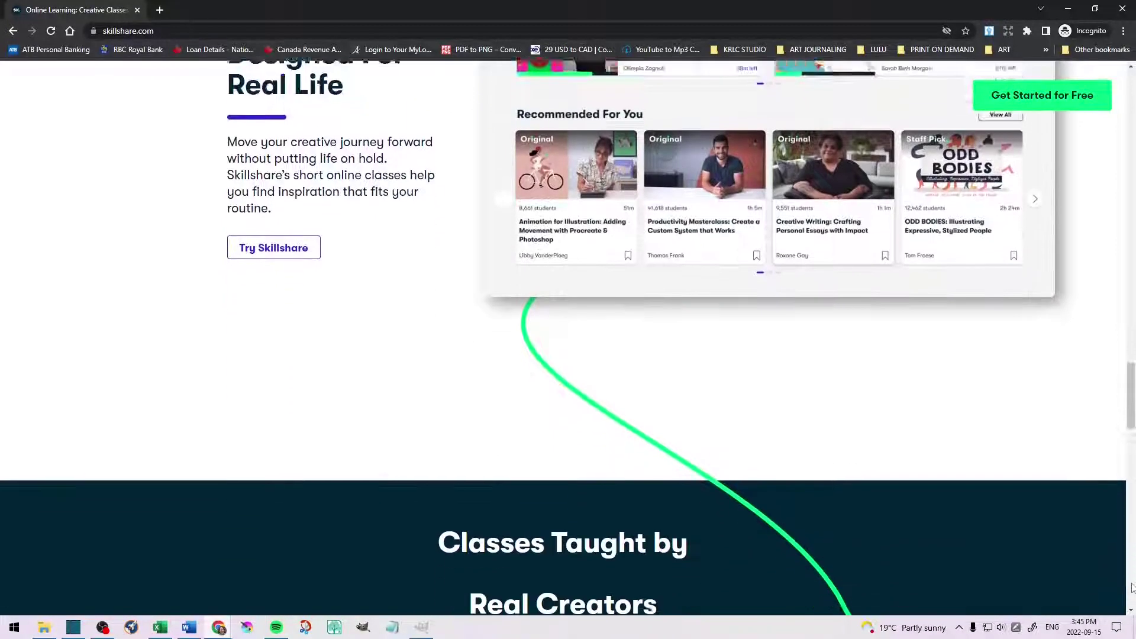
scroll(1132, 587, down, 5)
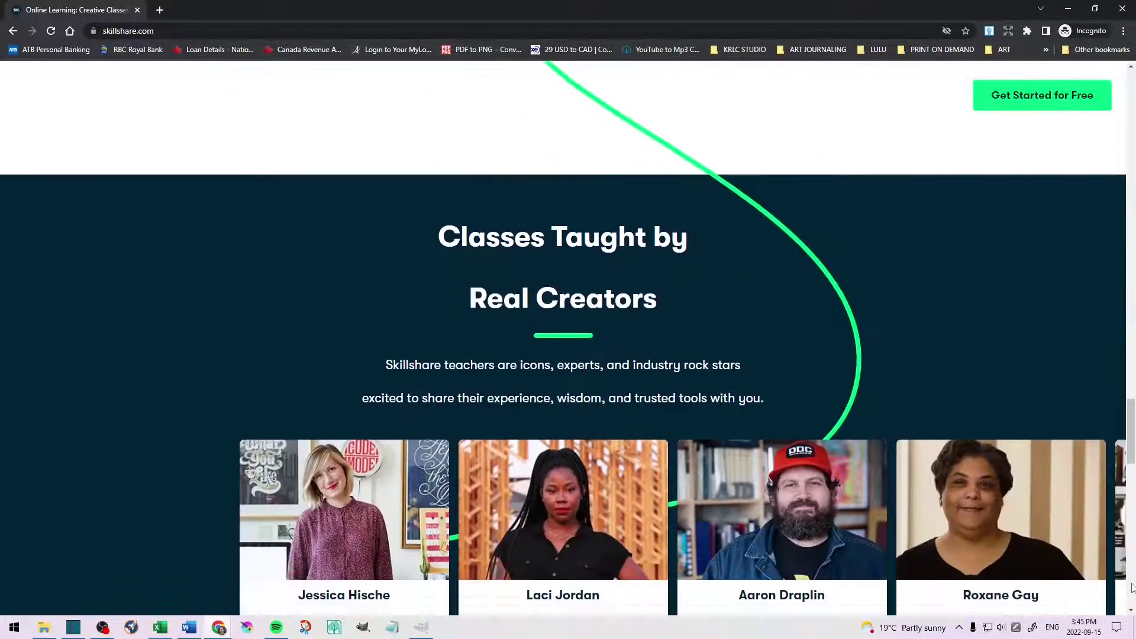
scroll(1131, 588, down, 2)
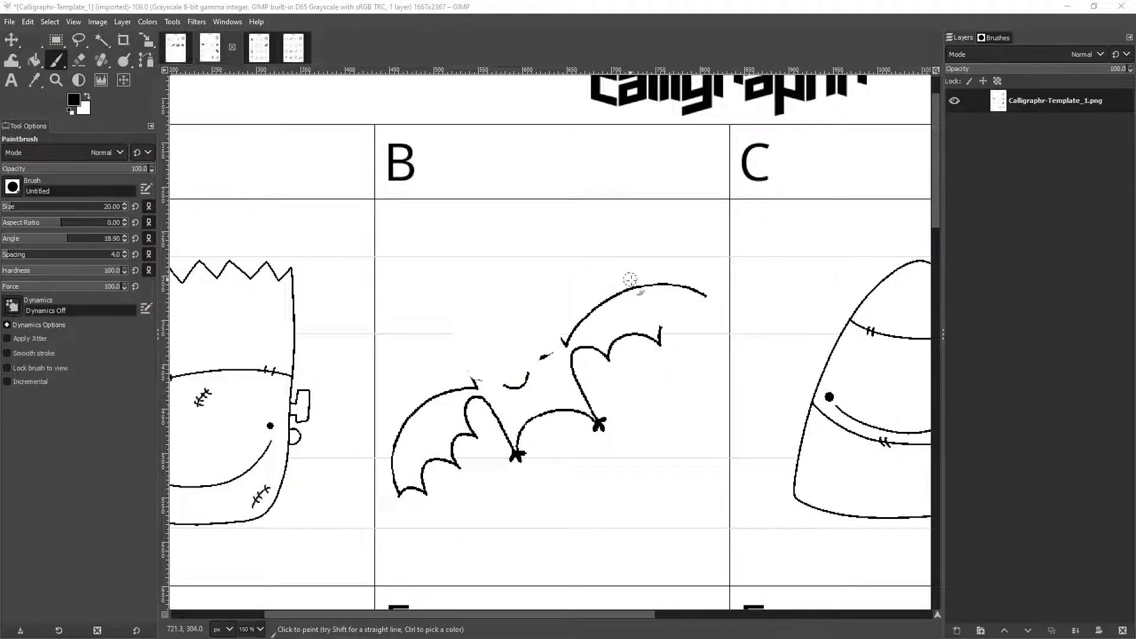
Step: Trim the bat's upper wing tail, make the pasted bat a layer and scale it toward cell B
mouse_move(707, 296)
mouse_down()
mouse_move(635, 287)
mouse_move(585, 313)
mouse_move(559, 343)
mouse_move(651, 334)
mouse_move(655, 354)
mouse_move(541, 357)
mouse_move(488, 393)
mouse_move(508, 457)
mouse_move(527, 450)
mouse_move(535, 412)
mouse_move(581, 406)
mouse_move(554, 409)
mouse_move(598, 414)
mouse_move(600, 433)
mouse_move(608, 419)
mouse_move(504, 371)
mouse_move(488, 423)
mouse_move(449, 443)
mouse_move(458, 471)
mouse_move(435, 457)
mouse_move(422, 491)
mouse_move(403, 494)
mouse_move(395, 446)
mouse_move(407, 423)
mouse_move(445, 390)
mouse_move(408, 486)
mouse_up()
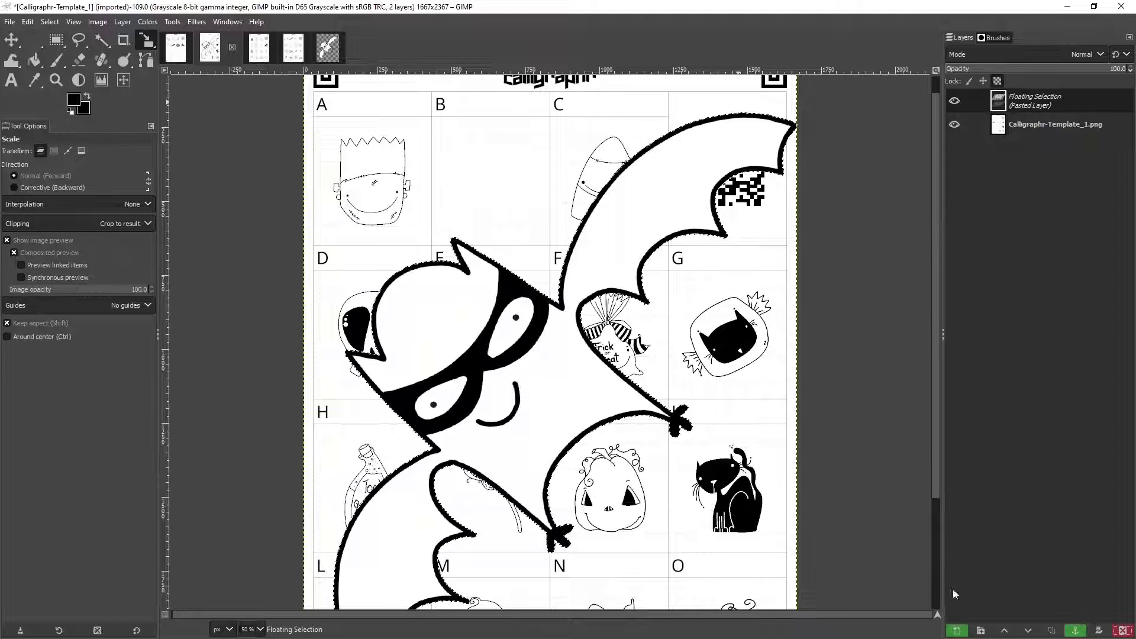
click(957, 630)
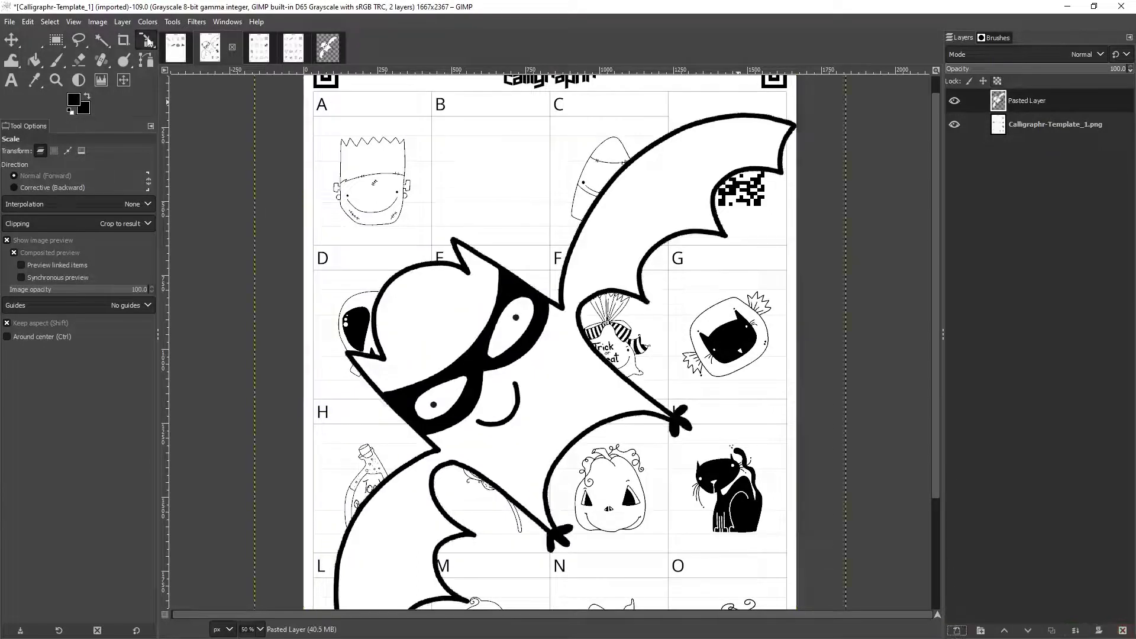
click(602, 244)
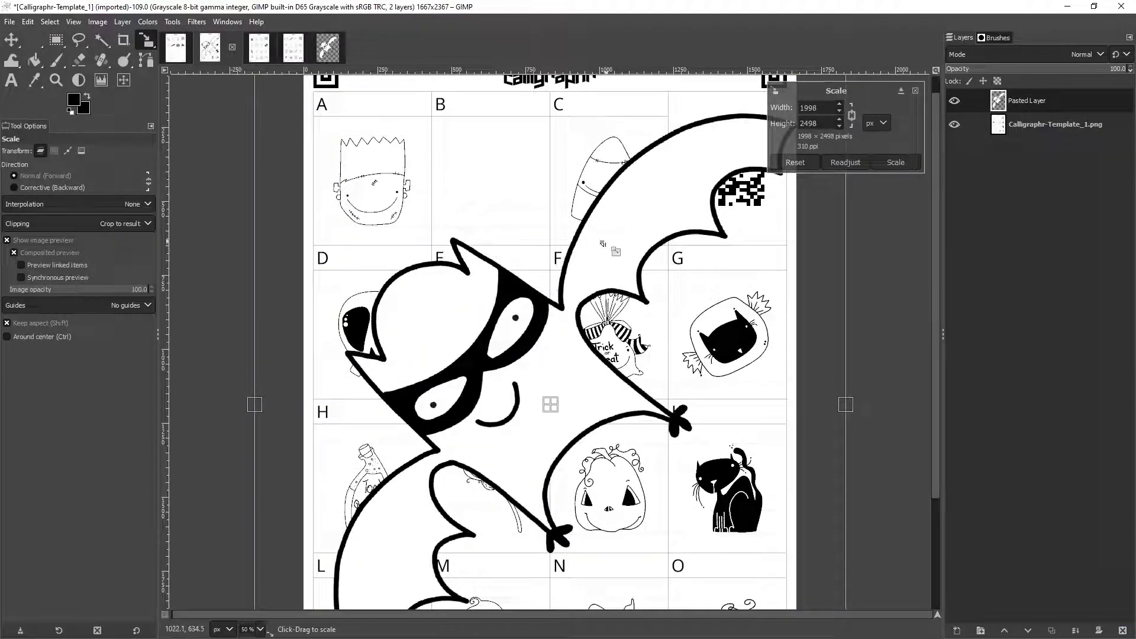
key(minus)
drag(361, 585, 509, 189)
Step: Merge the bat into the page and export it over Calligraphr-Template_1.png with default PNG settings
key(Return)
click(10, 22)
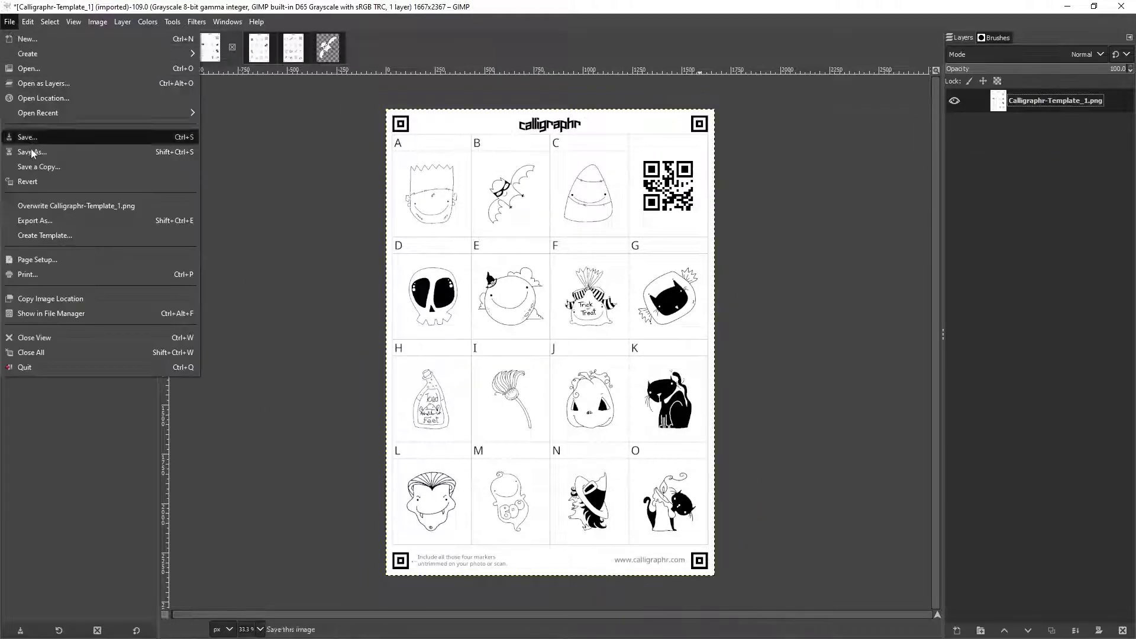
click(44, 220)
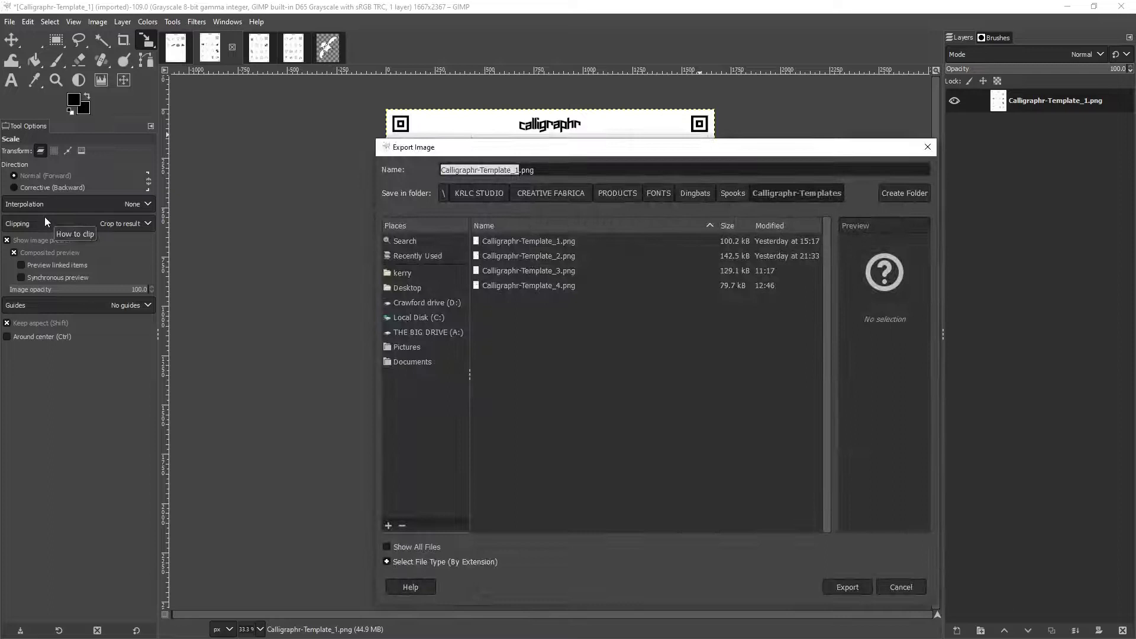
click(846, 587)
click(726, 430)
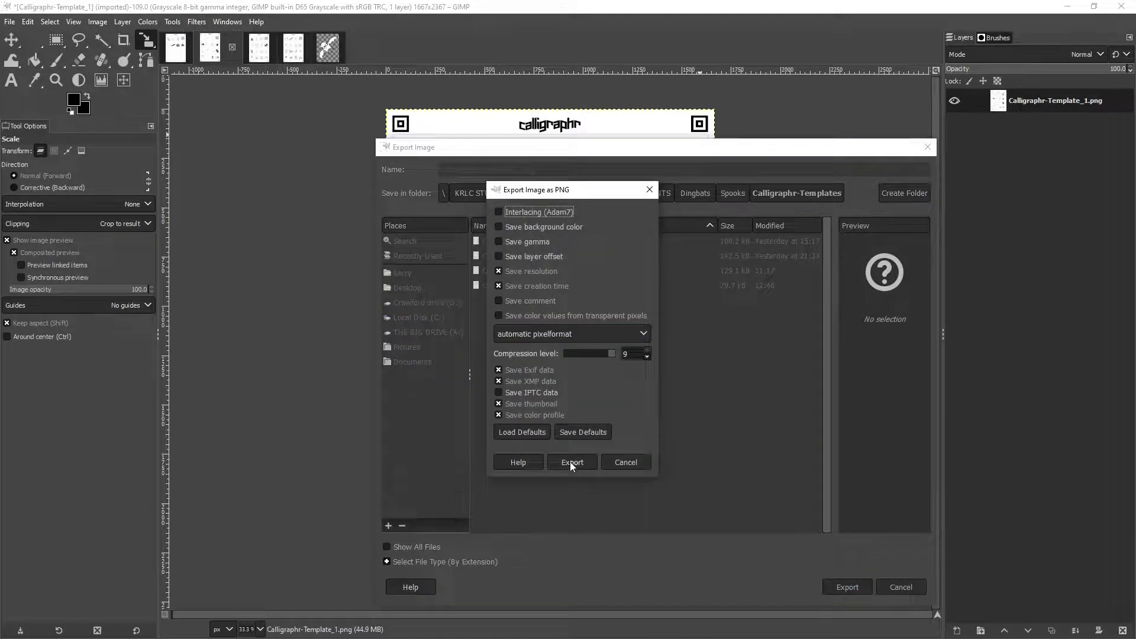
click(571, 462)
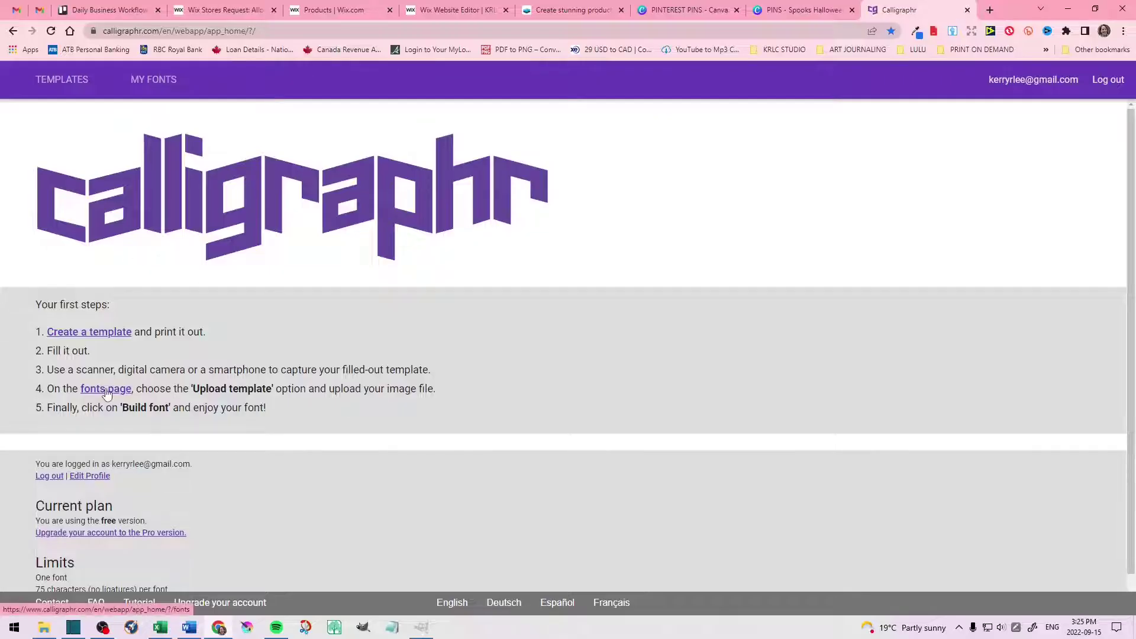
Step: Open Calligraphr's template upload and add Calligraphr-Template_1 from Spooks > Calligraphr-Templates
click(107, 393)
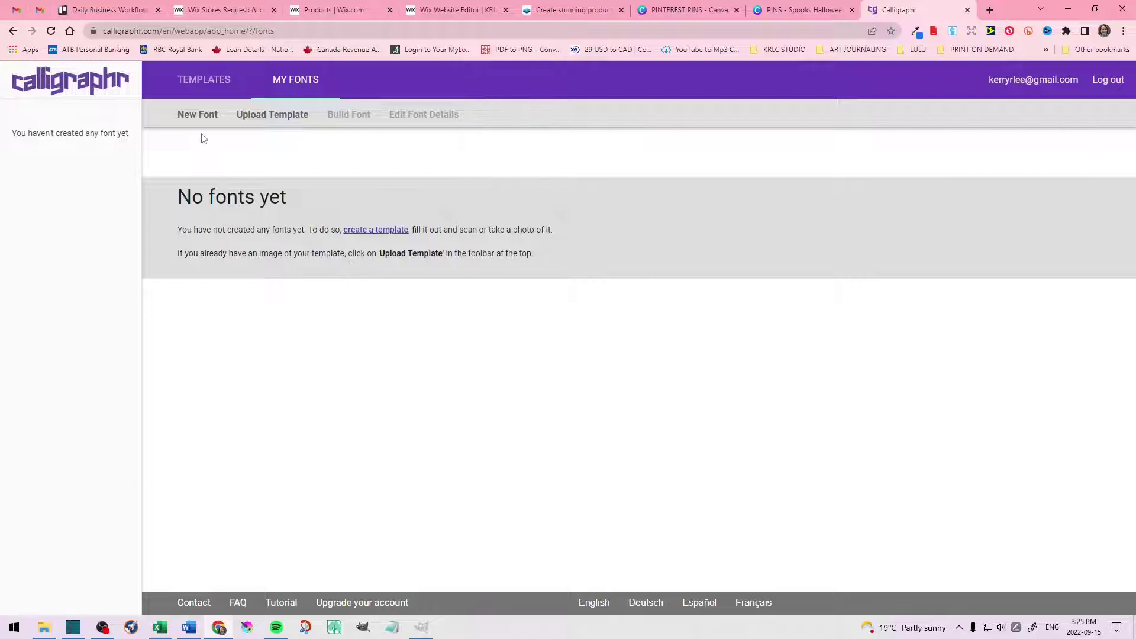
click(282, 119)
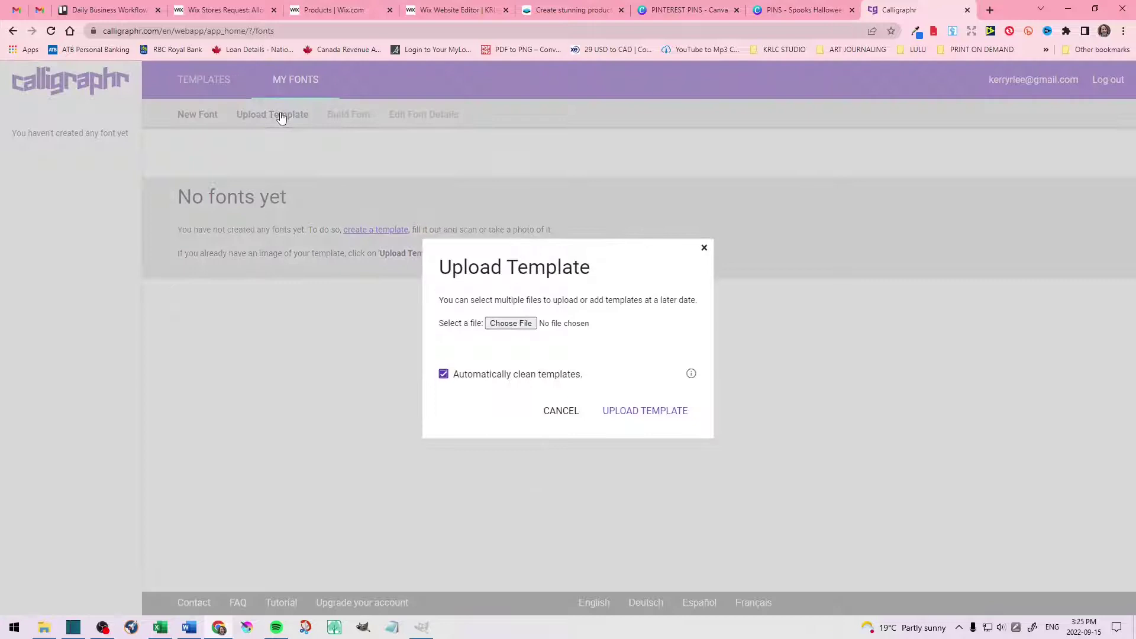
click(513, 324)
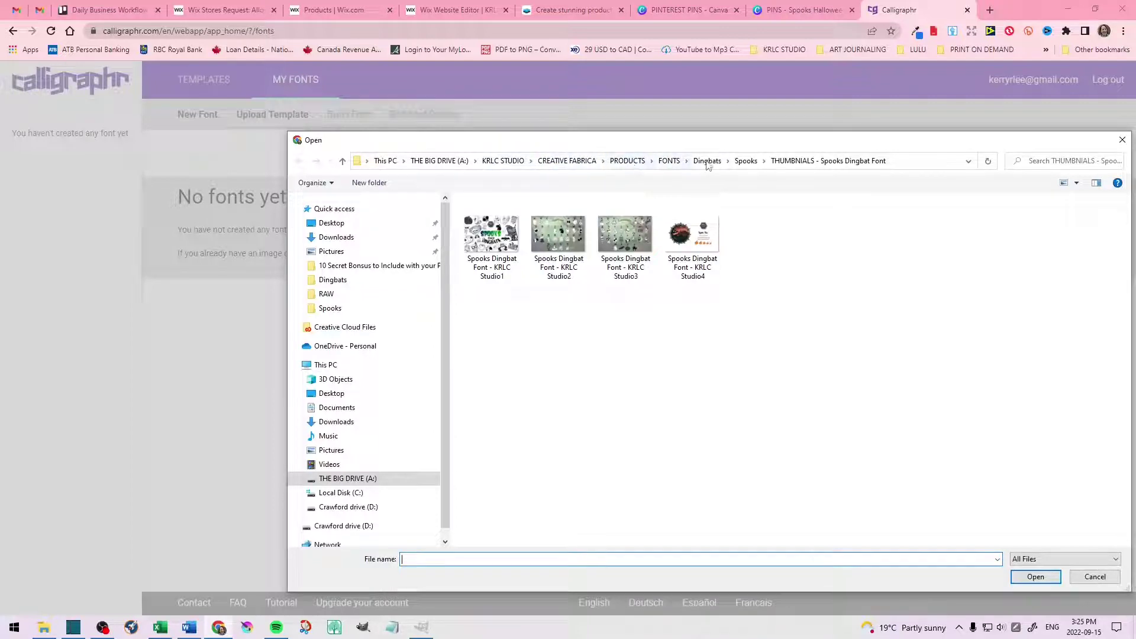
click(707, 161)
double_click(482, 264)
double_click(529, 222)
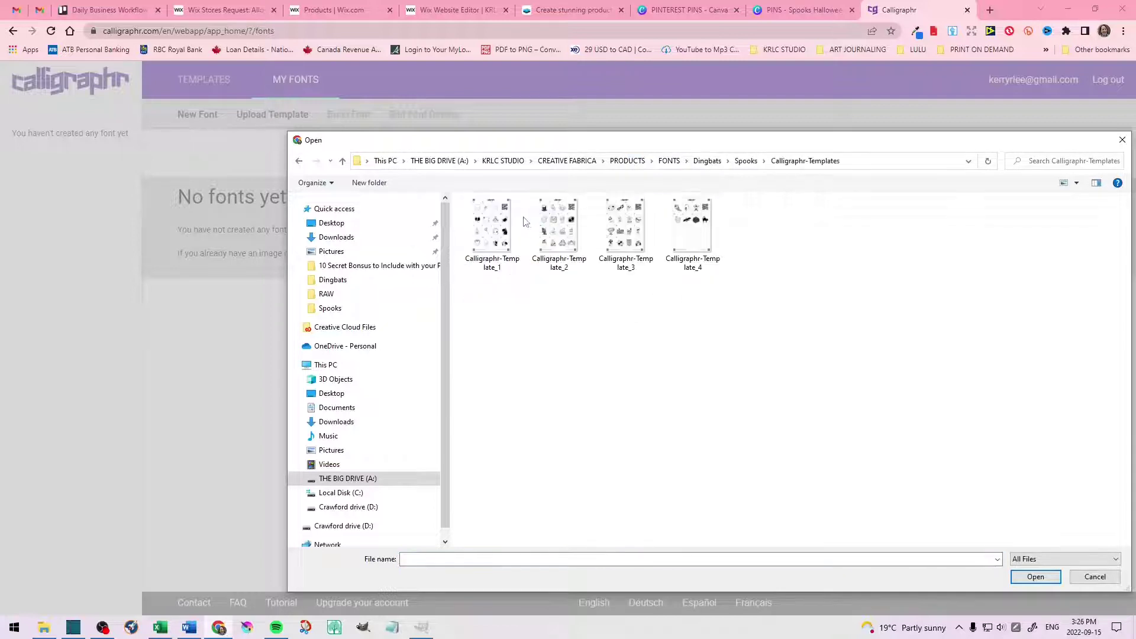
click(503, 228)
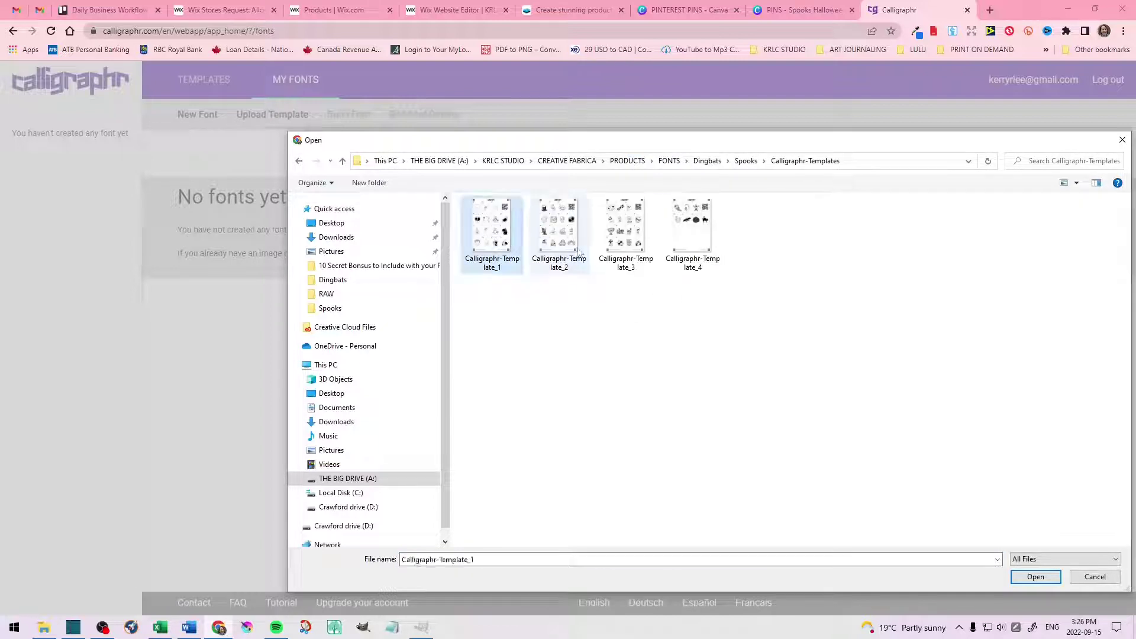
click(1042, 578)
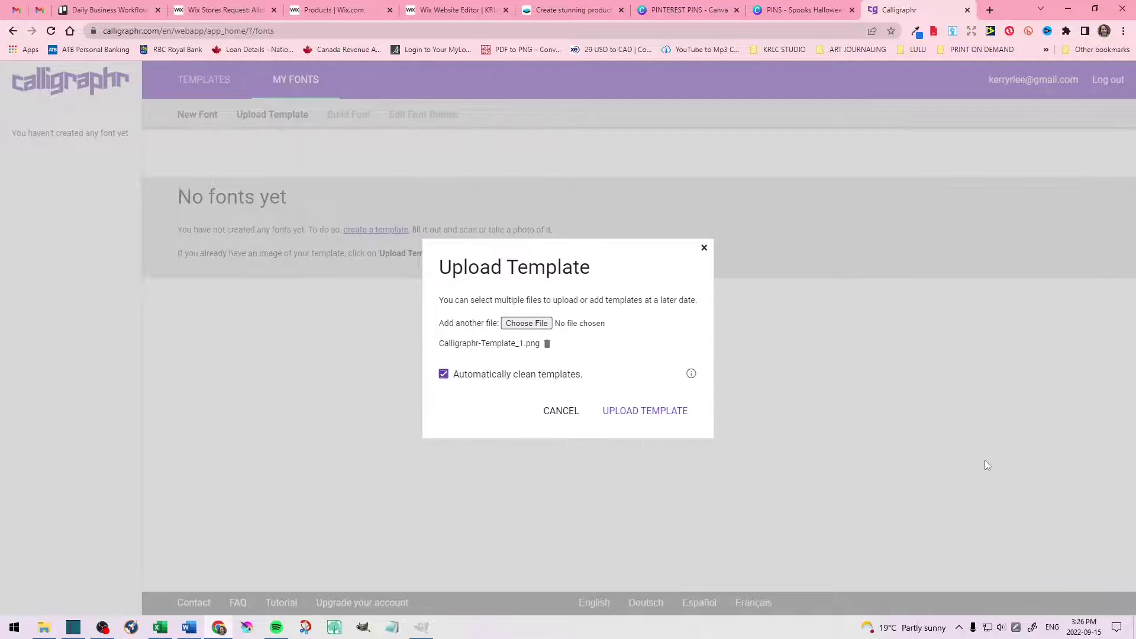
Step: Add Calligraphr-Template_2 to the upload as well
click(531, 324)
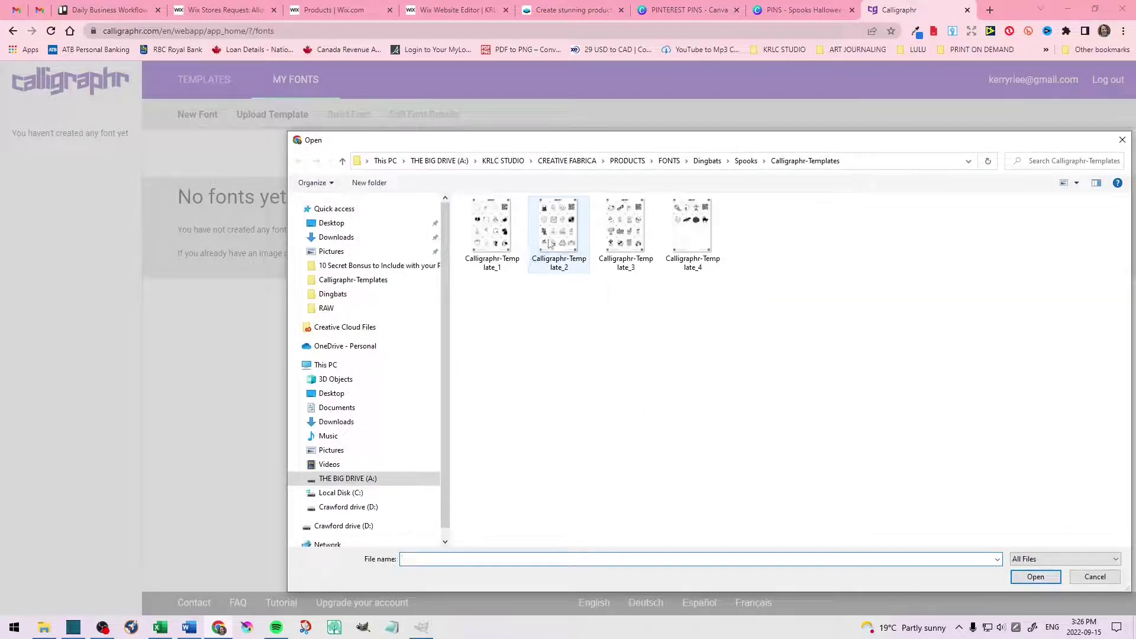
click(553, 240)
click(1036, 577)
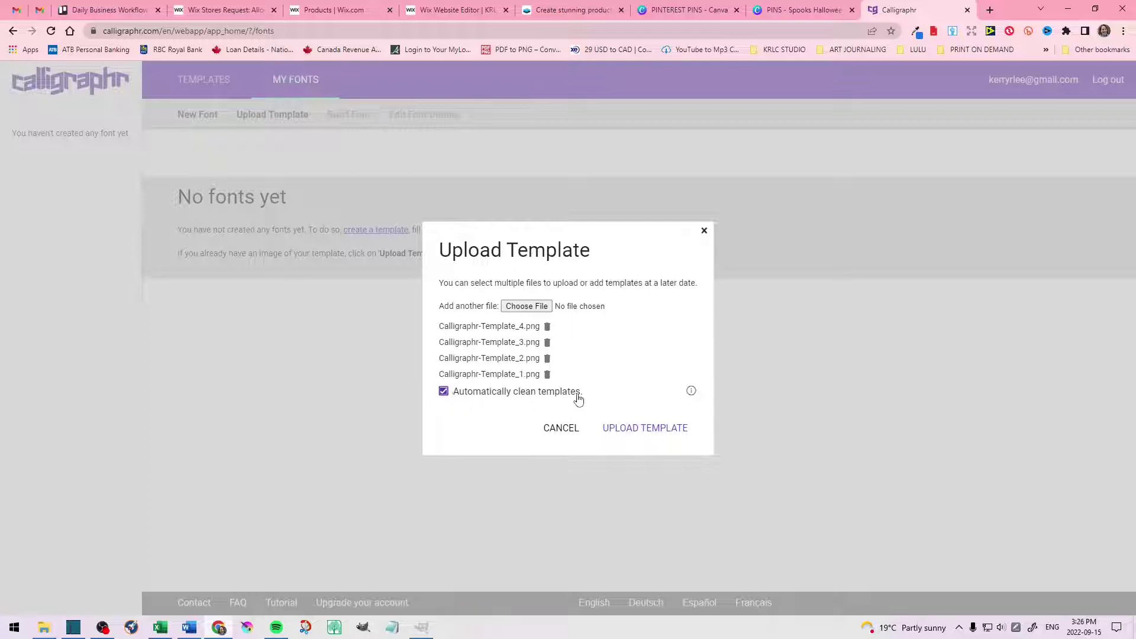
Step: Process the four uploaded template pages and add all 52 found glyphs to MyFont
click(649, 429)
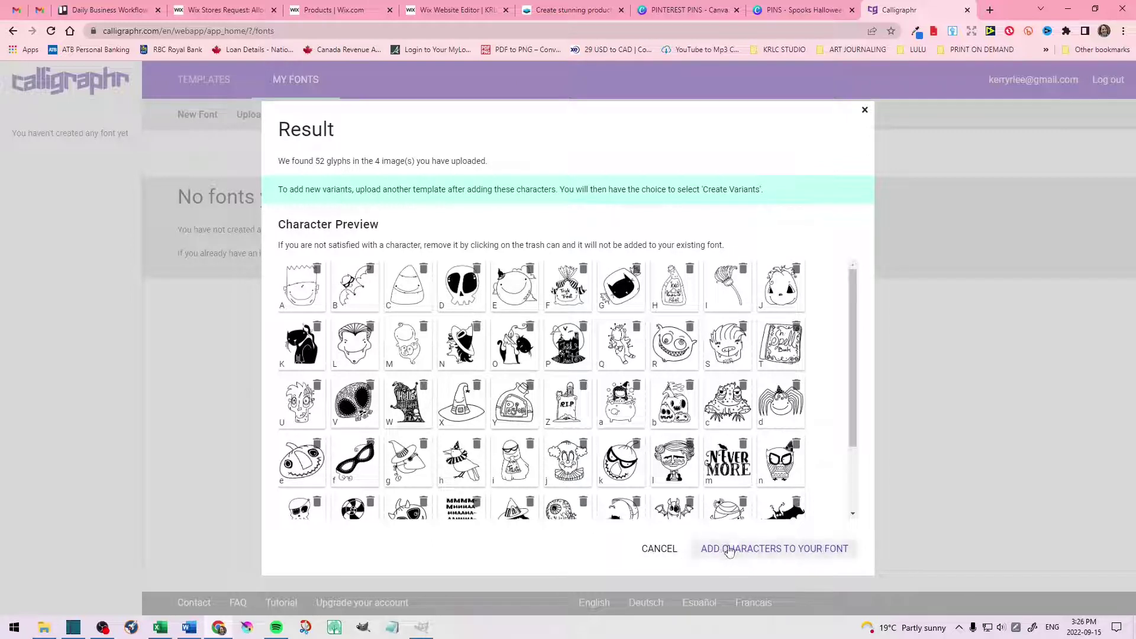
click(787, 549)
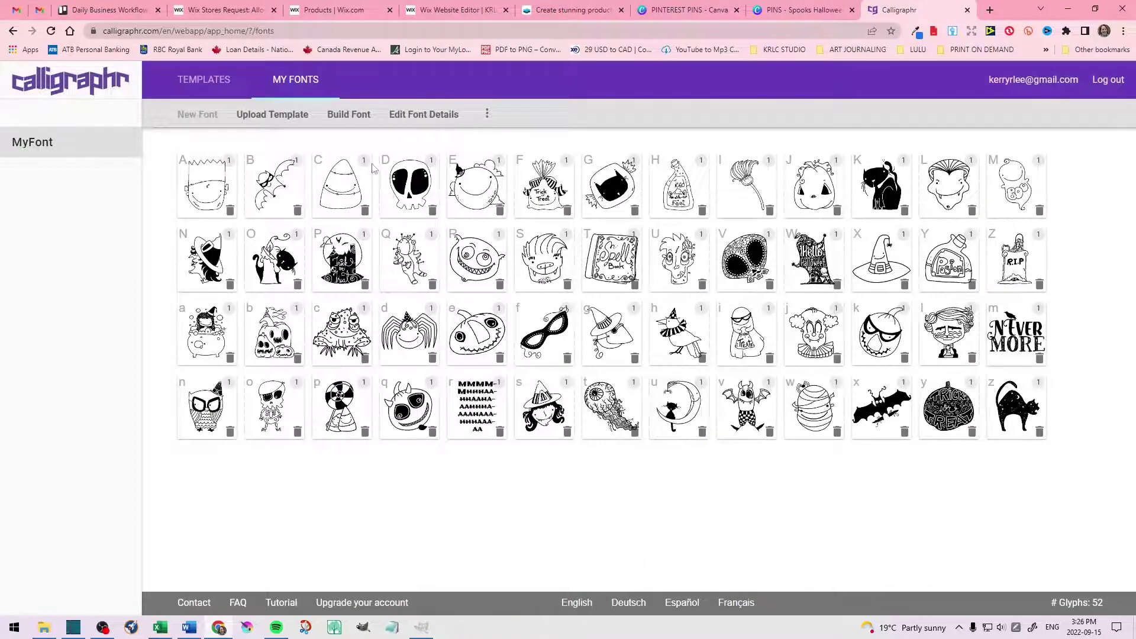
Step: Set font size to 200%, word spacing near maximum, and rename MyFont to 'Spooks Dingbats - KRLC Studio'
click(429, 115)
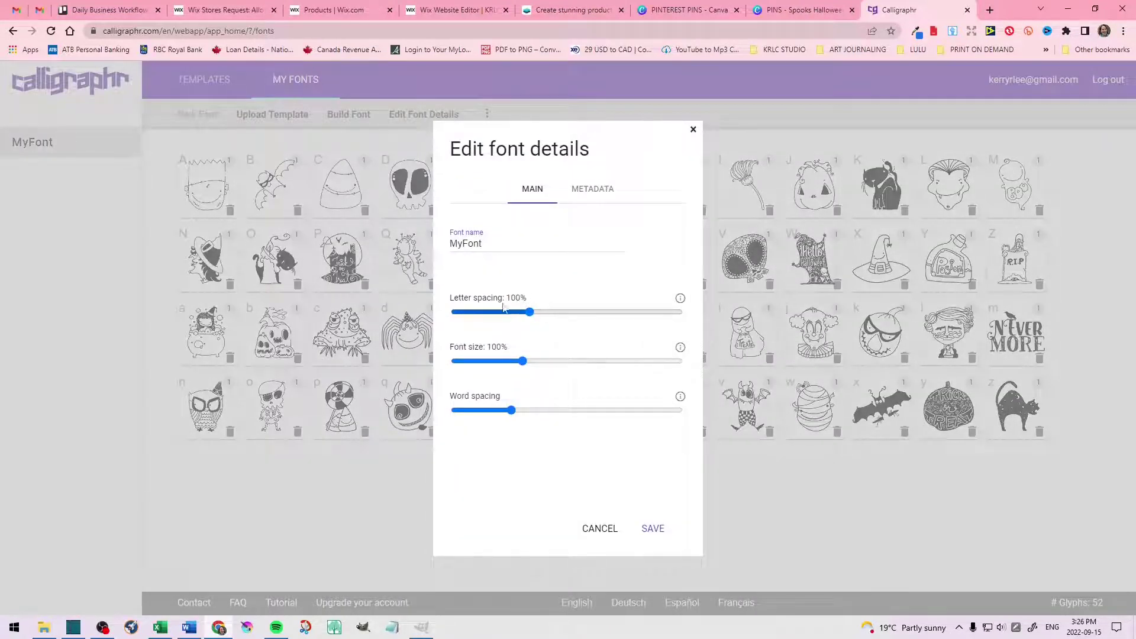
drag(522, 361, 613, 362)
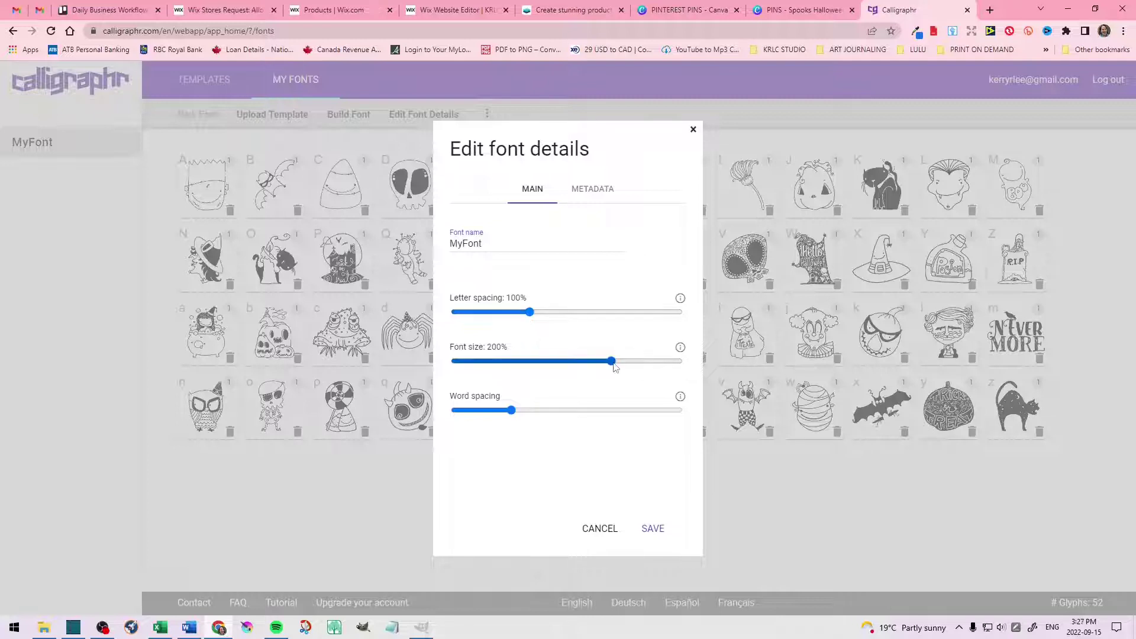
click(511, 410)
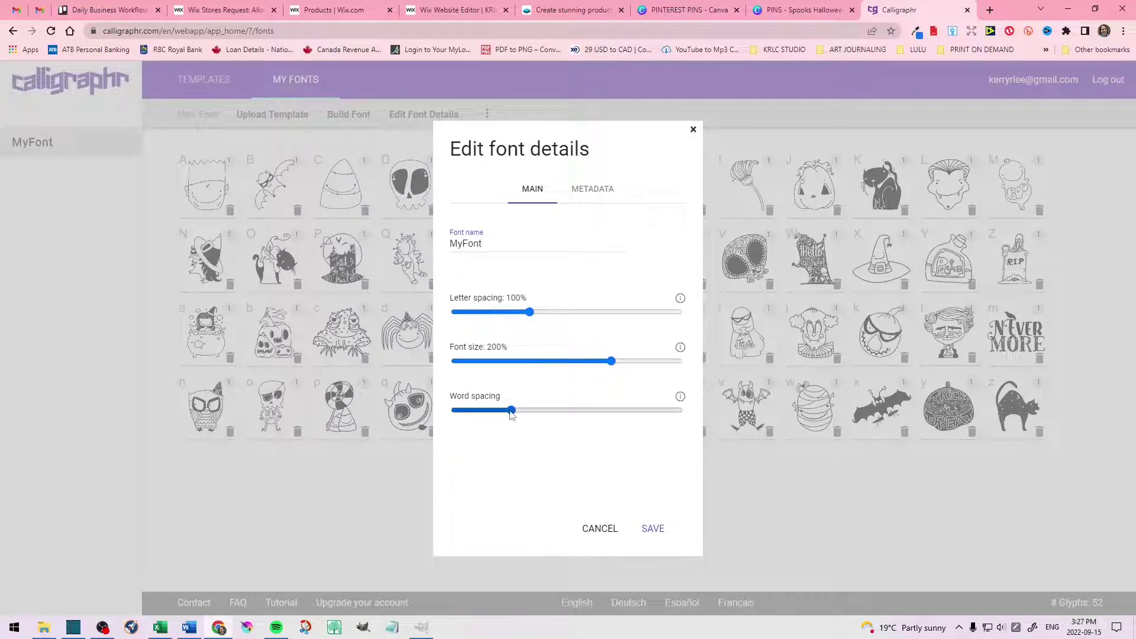
drag(512, 410, 682, 414)
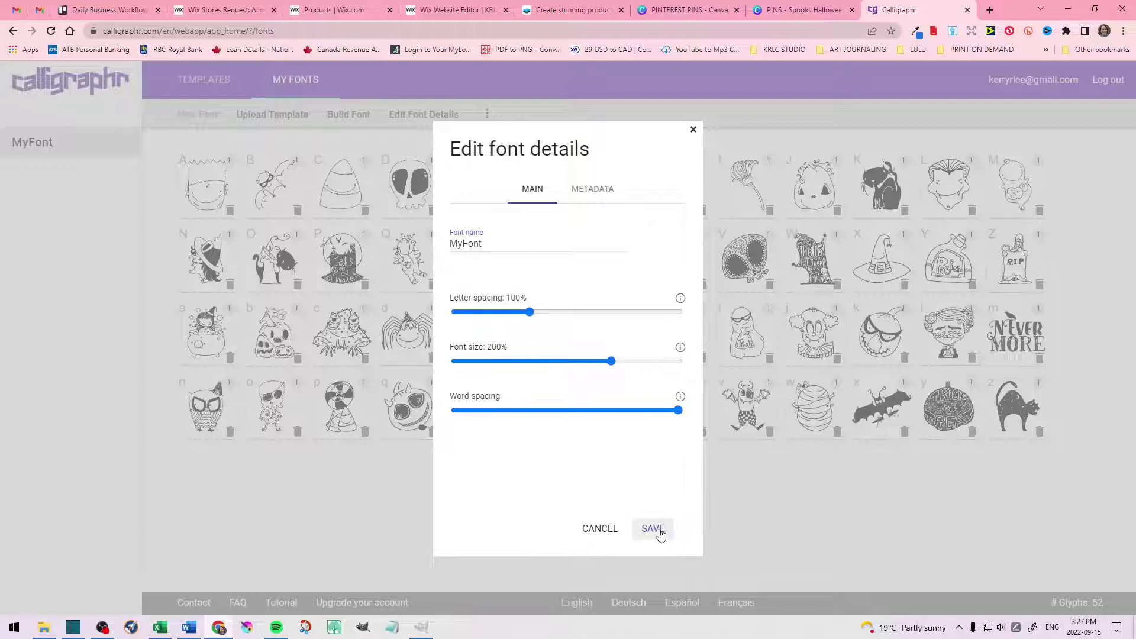
double_click(453, 243)
text(Spooks Dingbats - KRLC Studio)
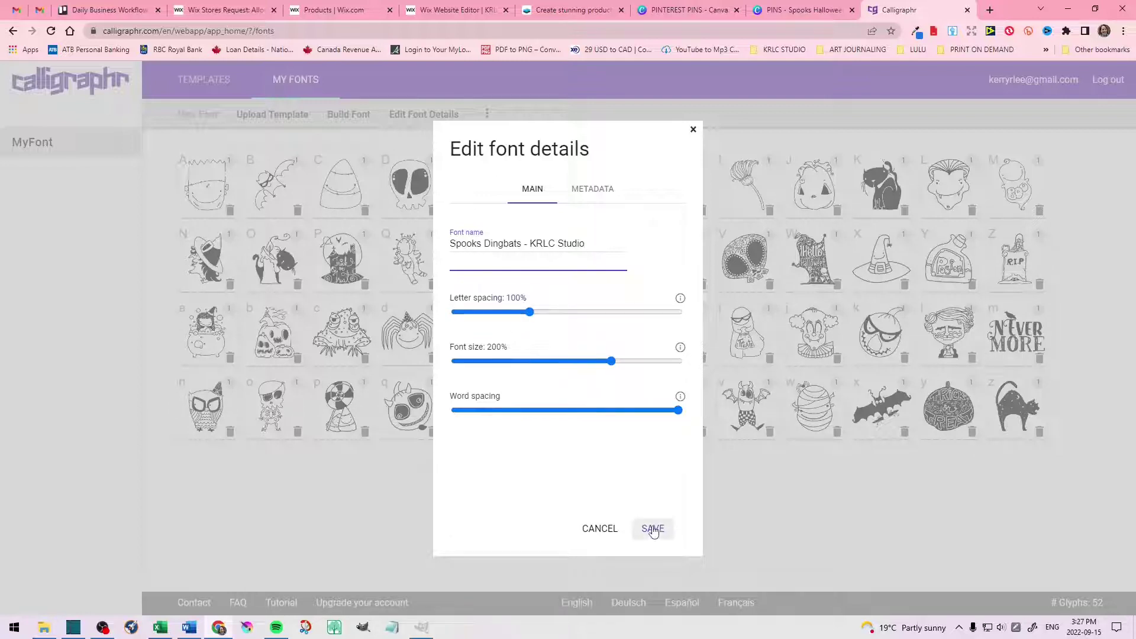
click(653, 530)
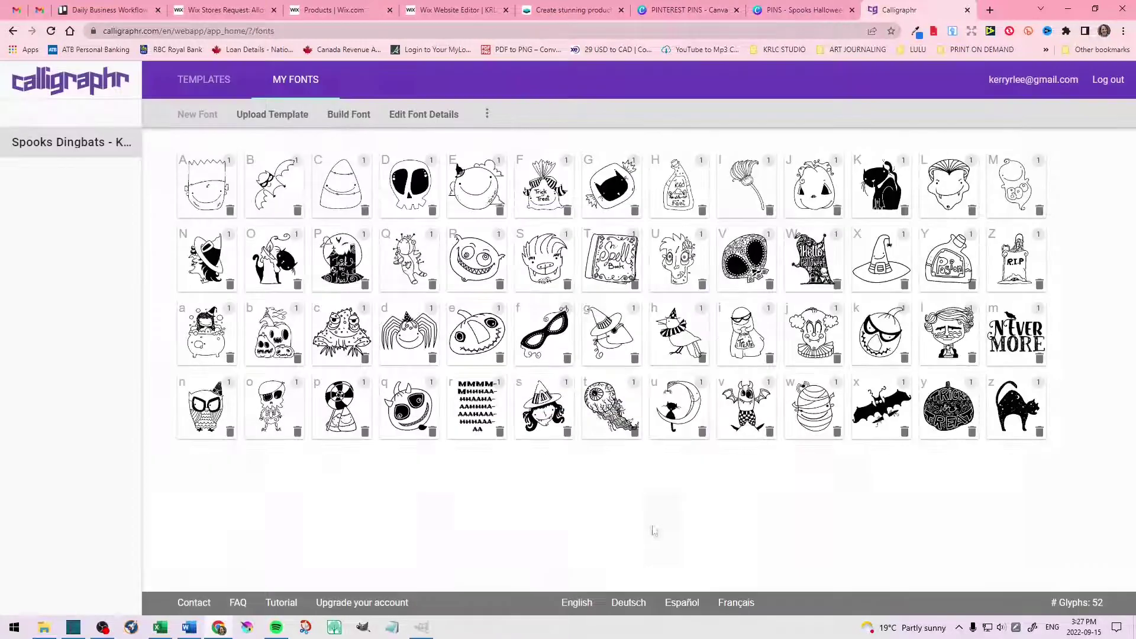
Step: Build the font and download SpooksDingbats_KrlcStudio-Regular as both .ttf and .otf
click(347, 116)
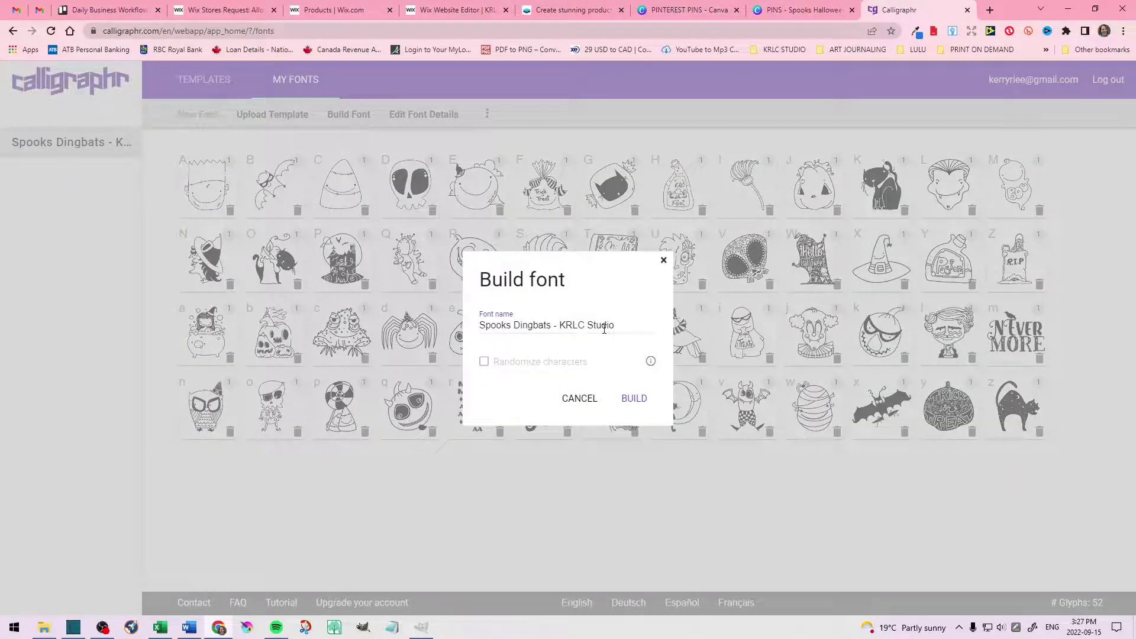
click(631, 401)
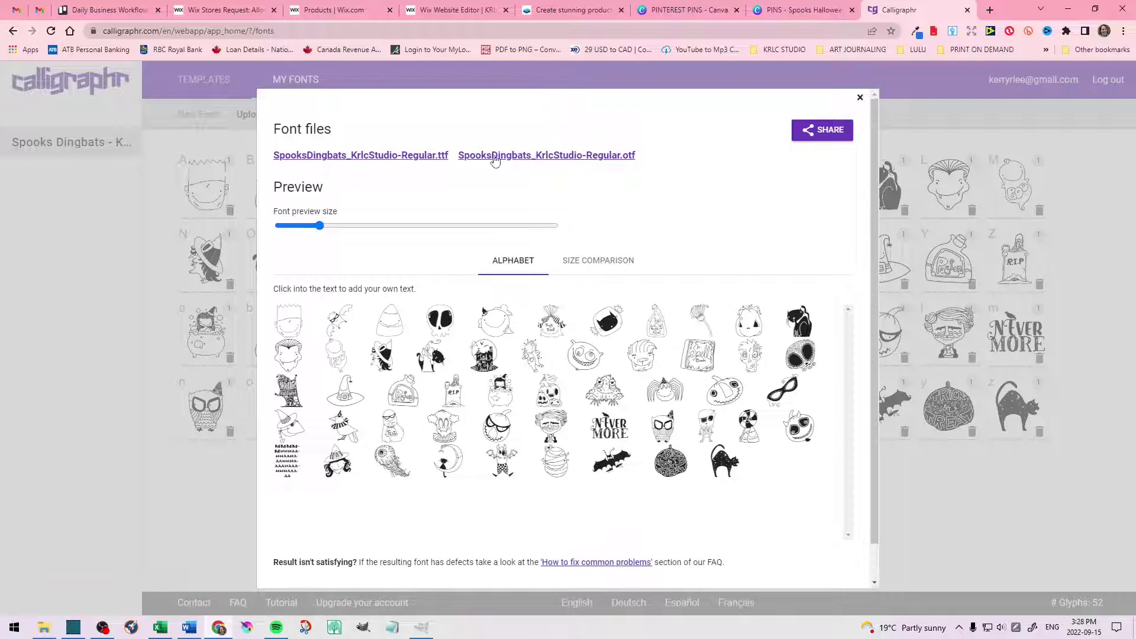
click(350, 156)
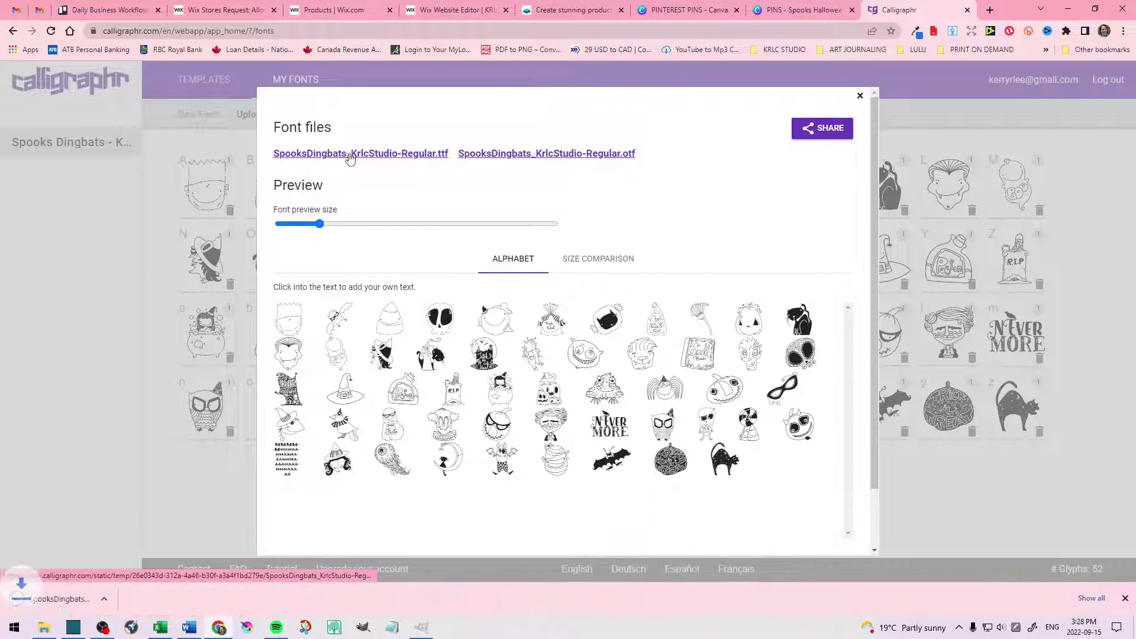
click(498, 159)
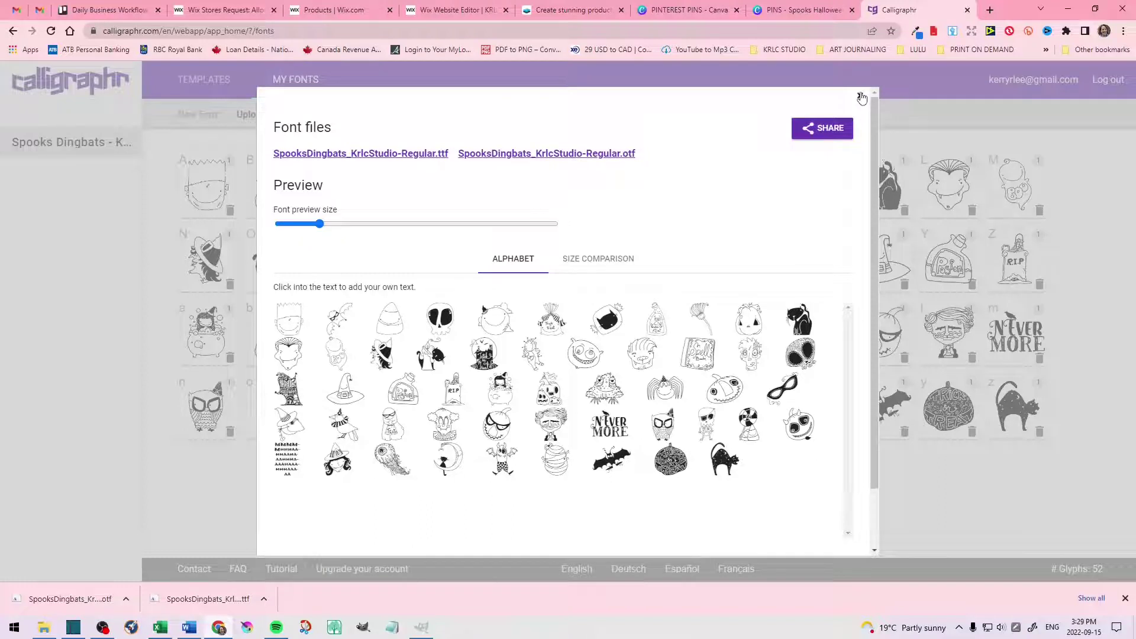
click(861, 98)
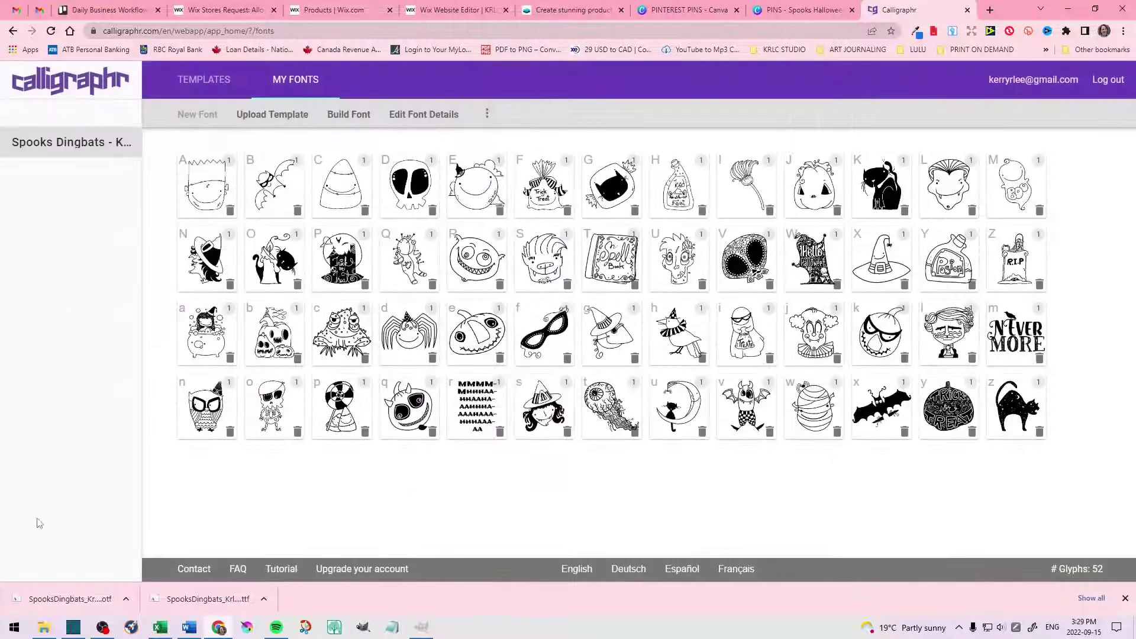
Step: Delete the old THUMBNAILS zip from the Downloads folder
click(44, 627)
click(44, 97)
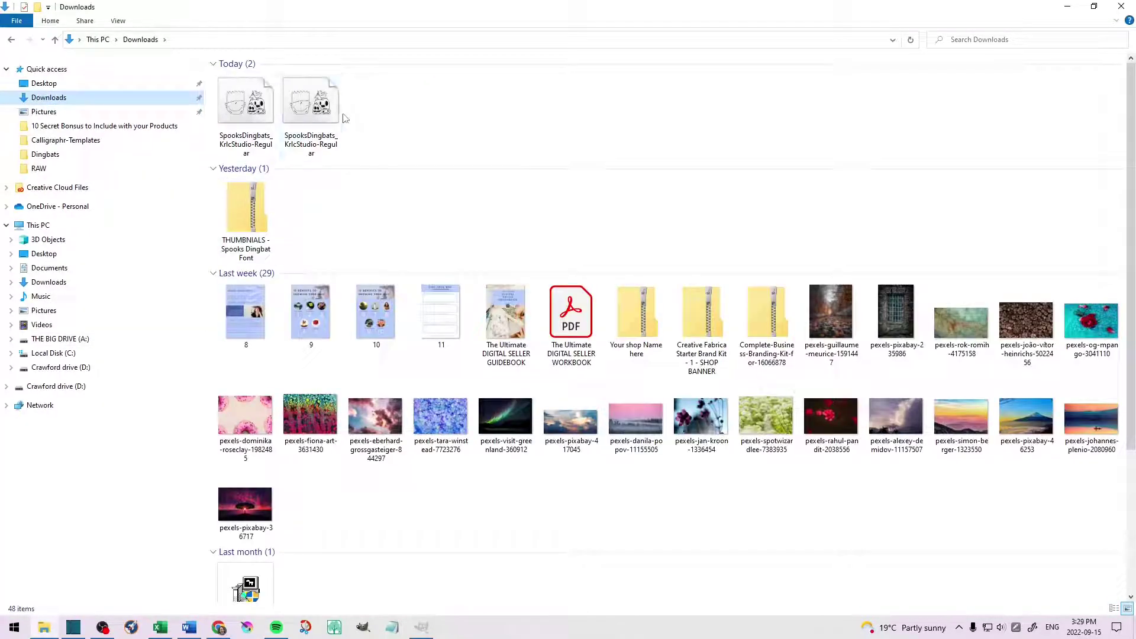
click(243, 212)
key(Delete)
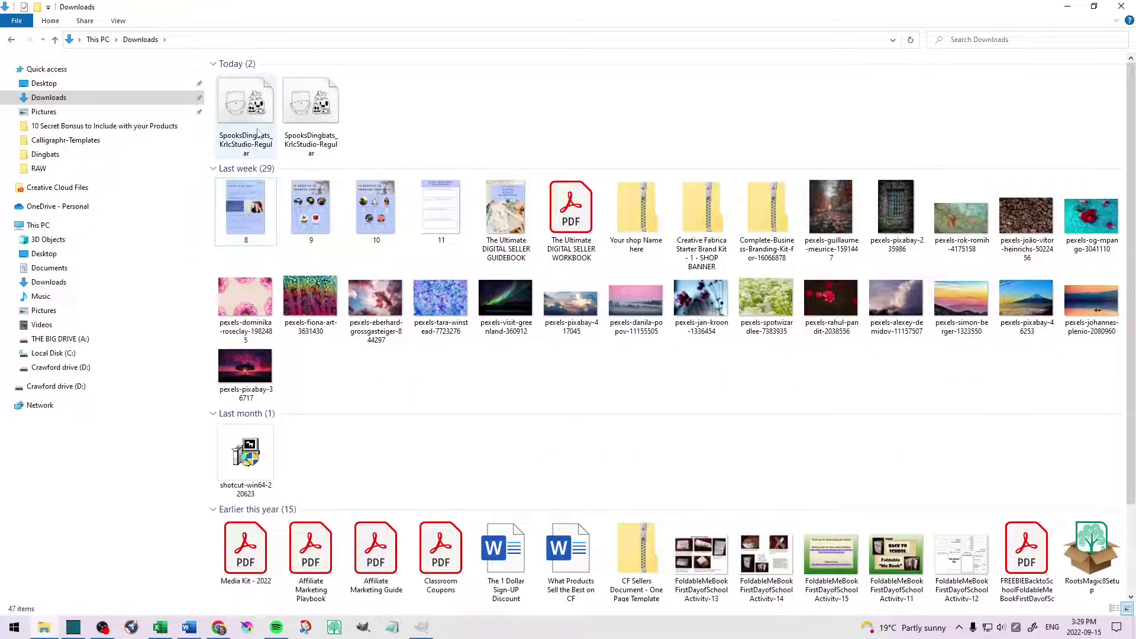
Step: Cut both SpooksDingbats_KrlcStudio-Regular font files from Downloads
click(247, 115)
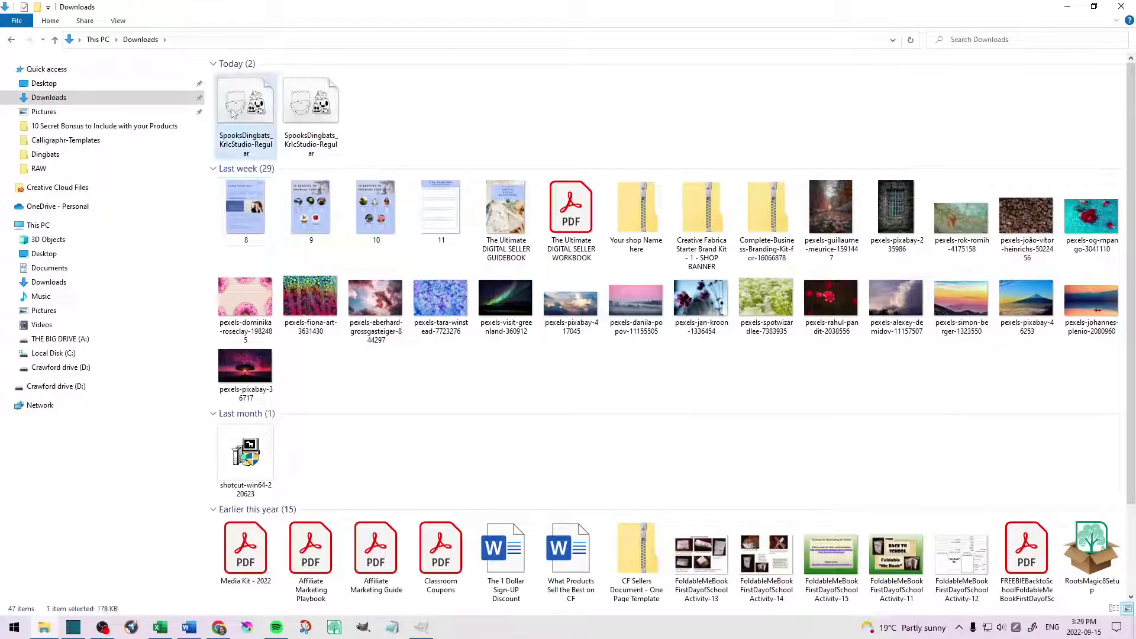
ctrl+click(316, 118)
right_click(316, 119)
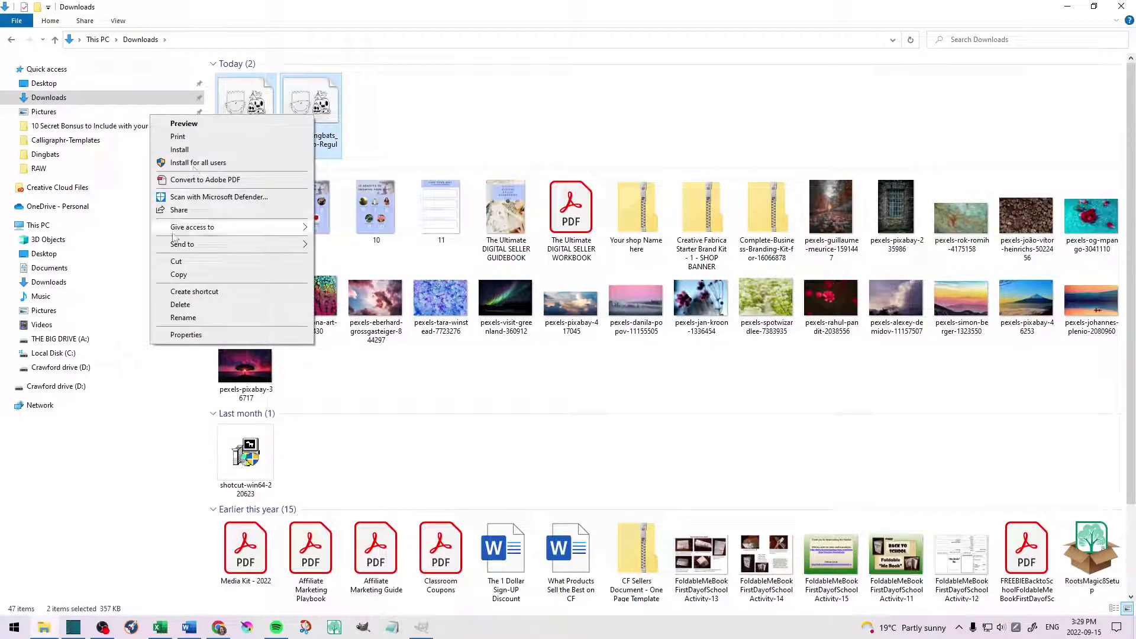
click(175, 266)
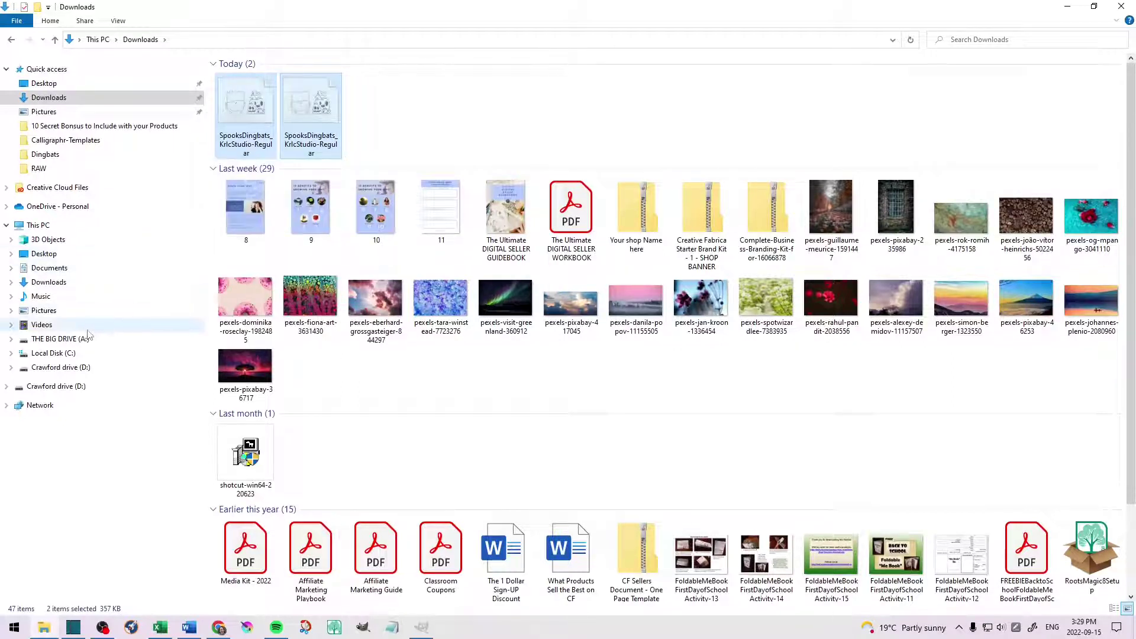
Step: Paste both font files into A:\KRLC STUDIO\CREATIVE FABRICA\PRODUCTS\FONTS\Dingbats\Spooks
click(112, 338)
double_click(377, 113)
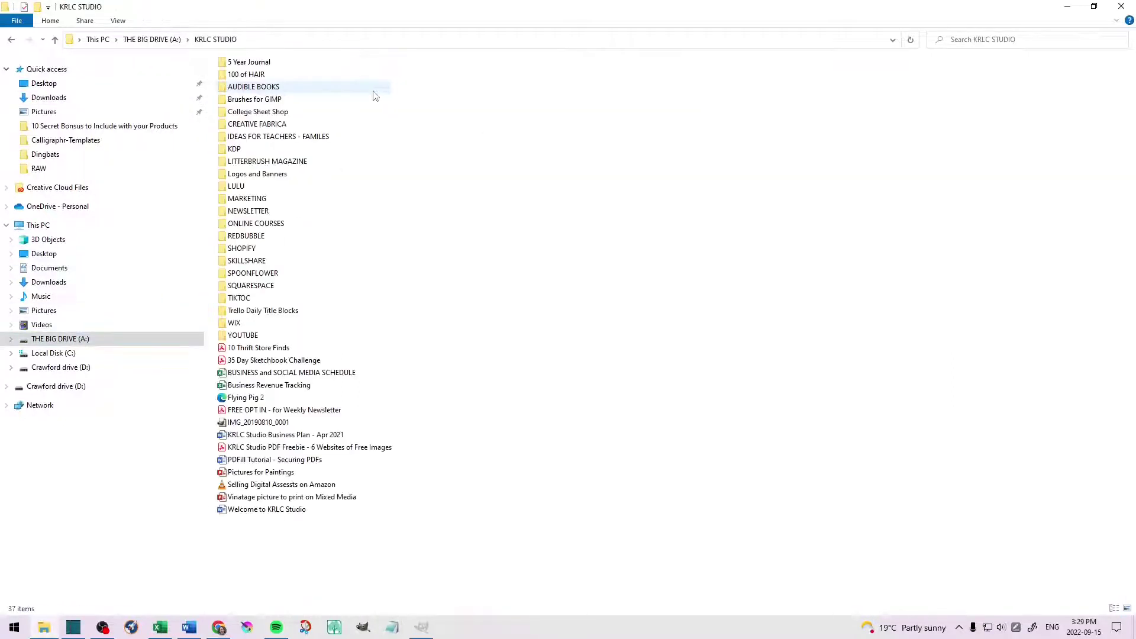
double_click(248, 124)
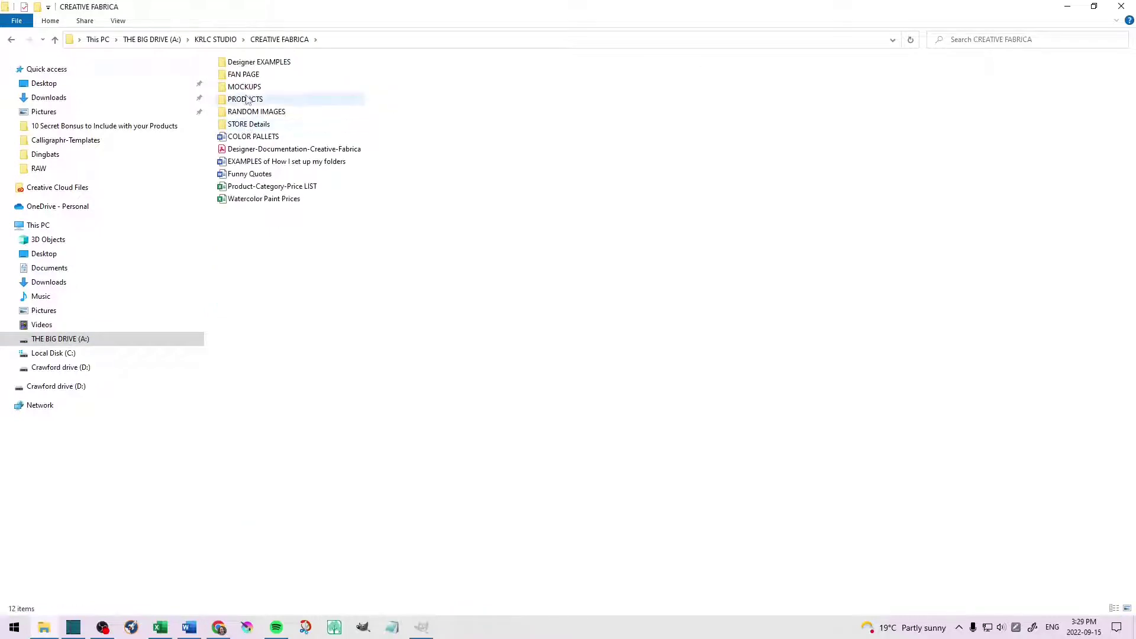
double_click(247, 99)
double_click(239, 152)
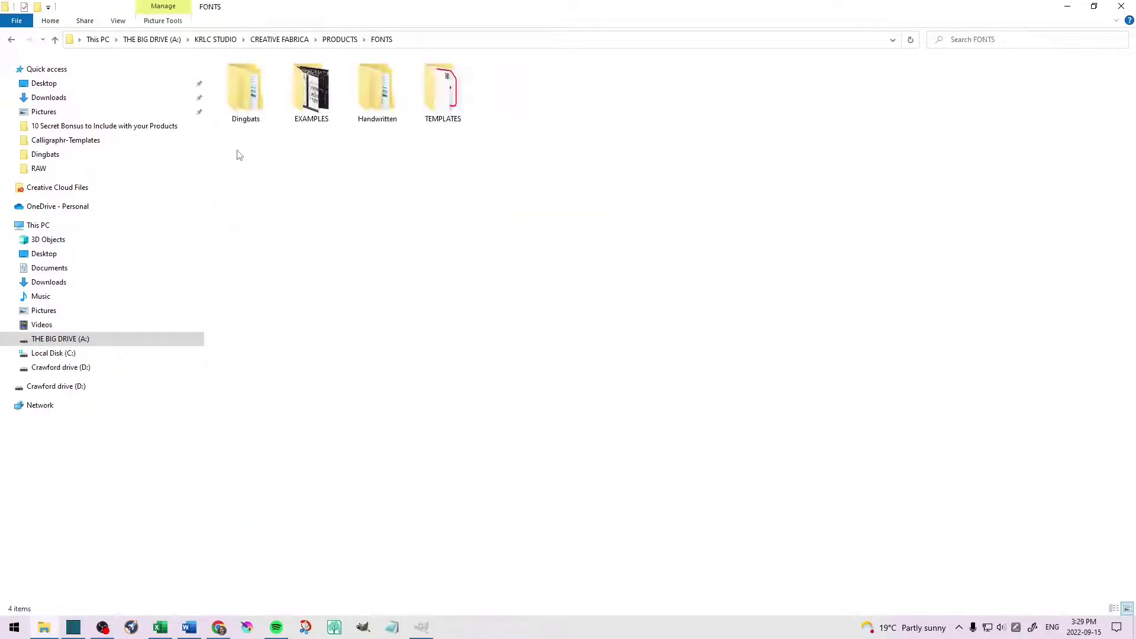
double_click(247, 104)
double_click(240, 127)
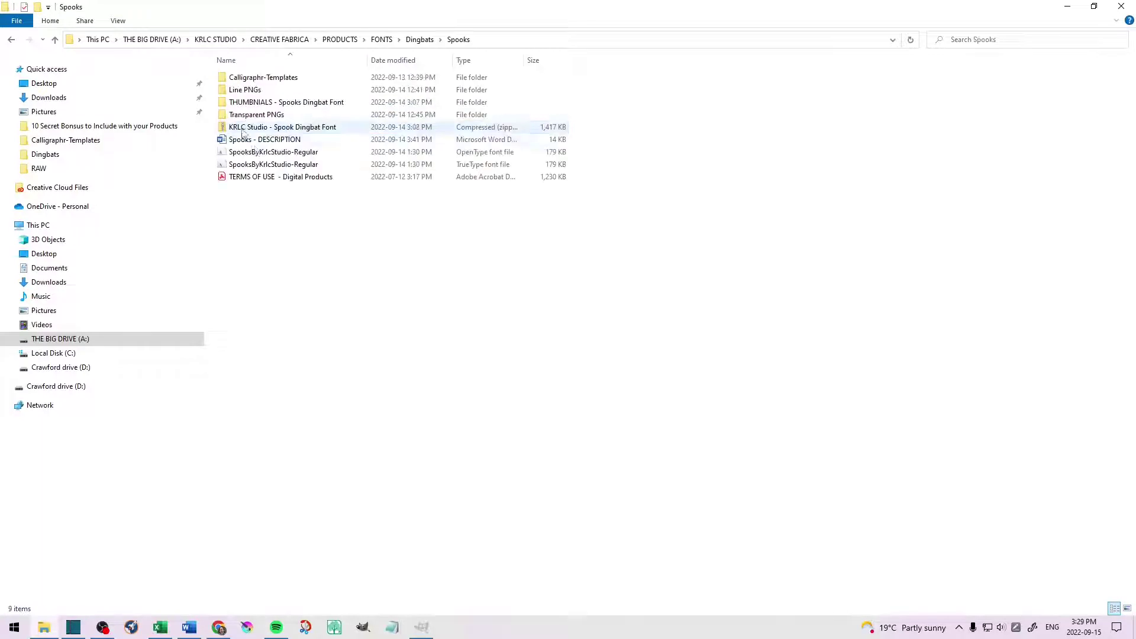
right_click(318, 247)
click(215, 330)
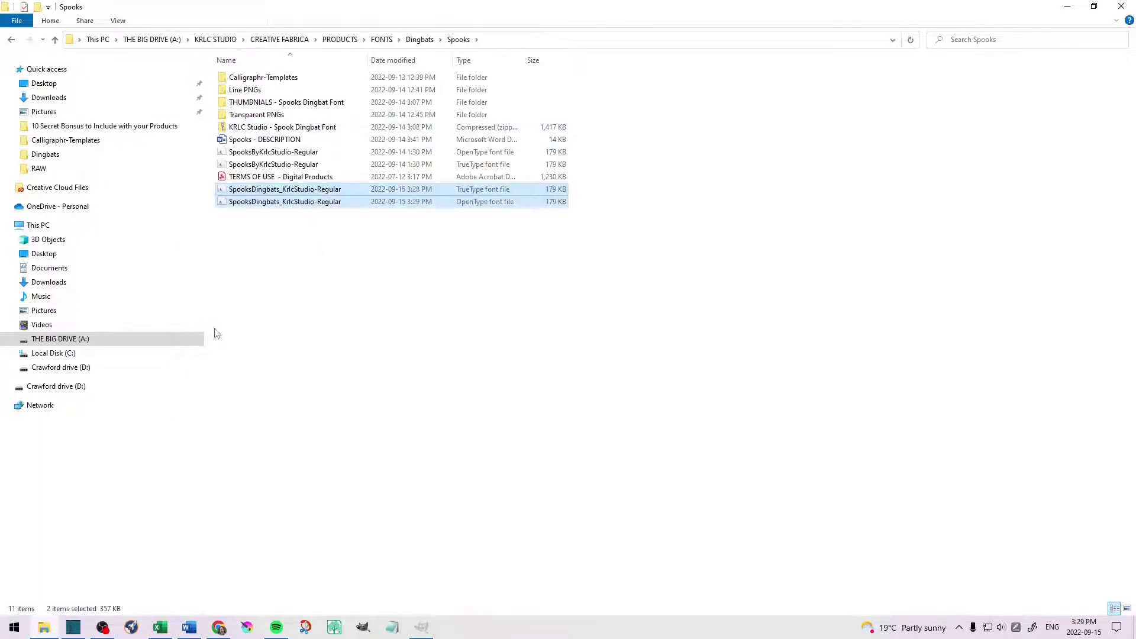